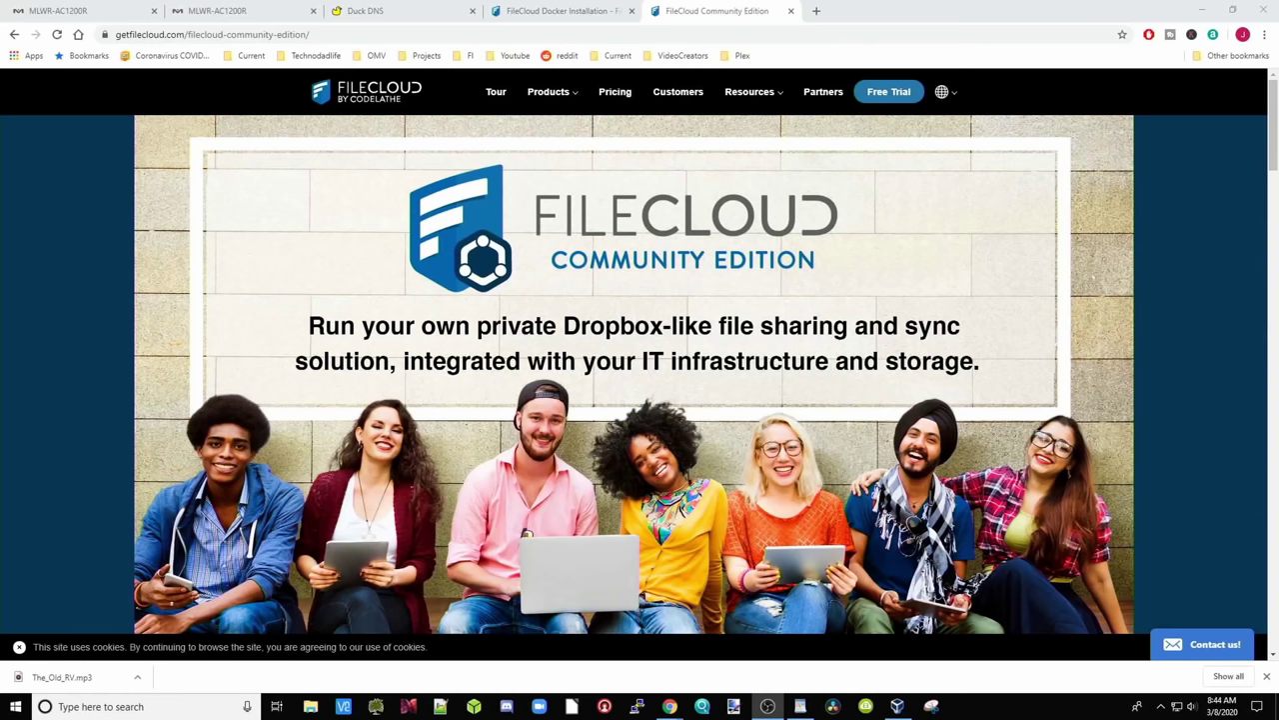
# Open the FileCloud free trial signup form and highlight the $10 per year Community Edition bullet
pyautogui.scroll(-4, 963, 343)
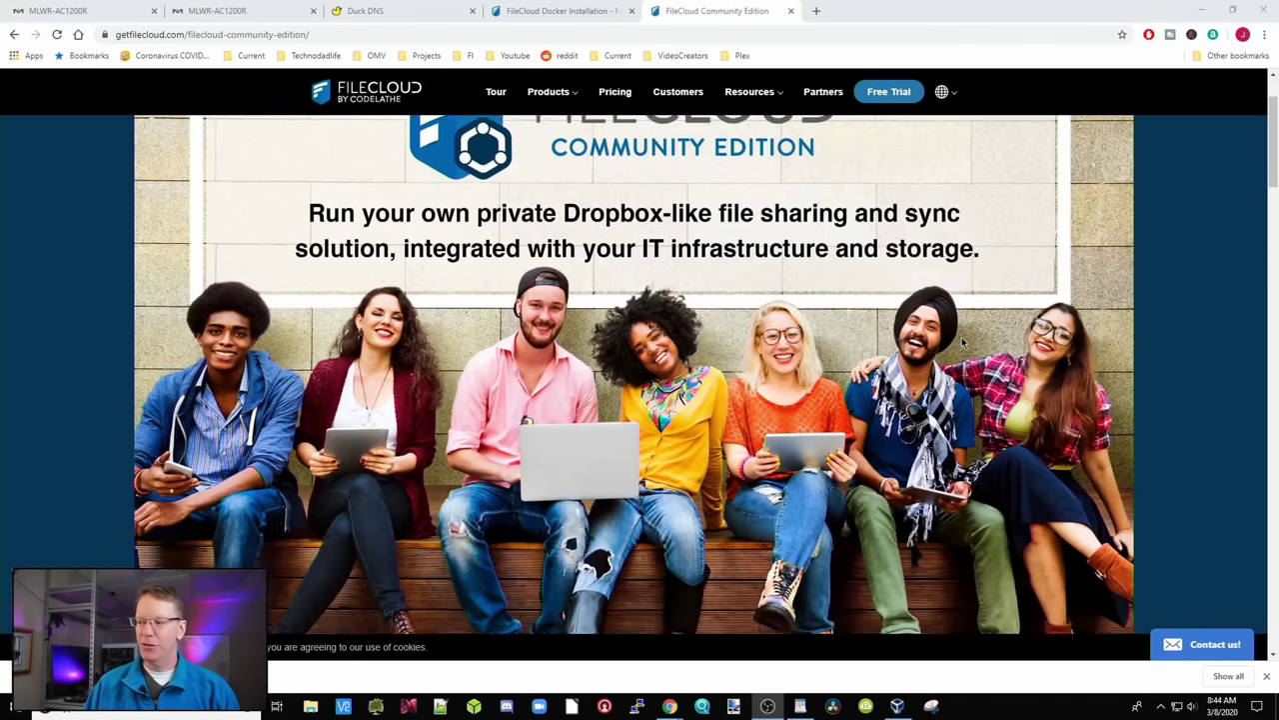
pyautogui.scroll(-1, 961, 343)
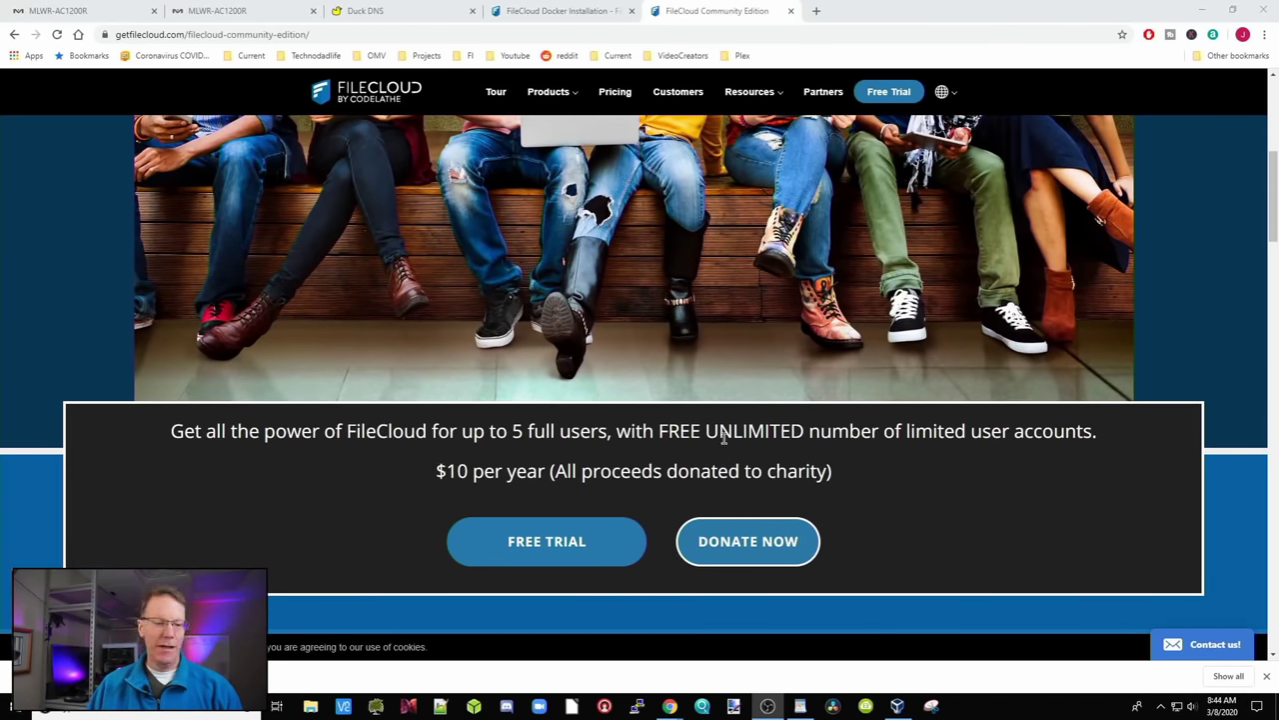
pyautogui.click(590, 541)
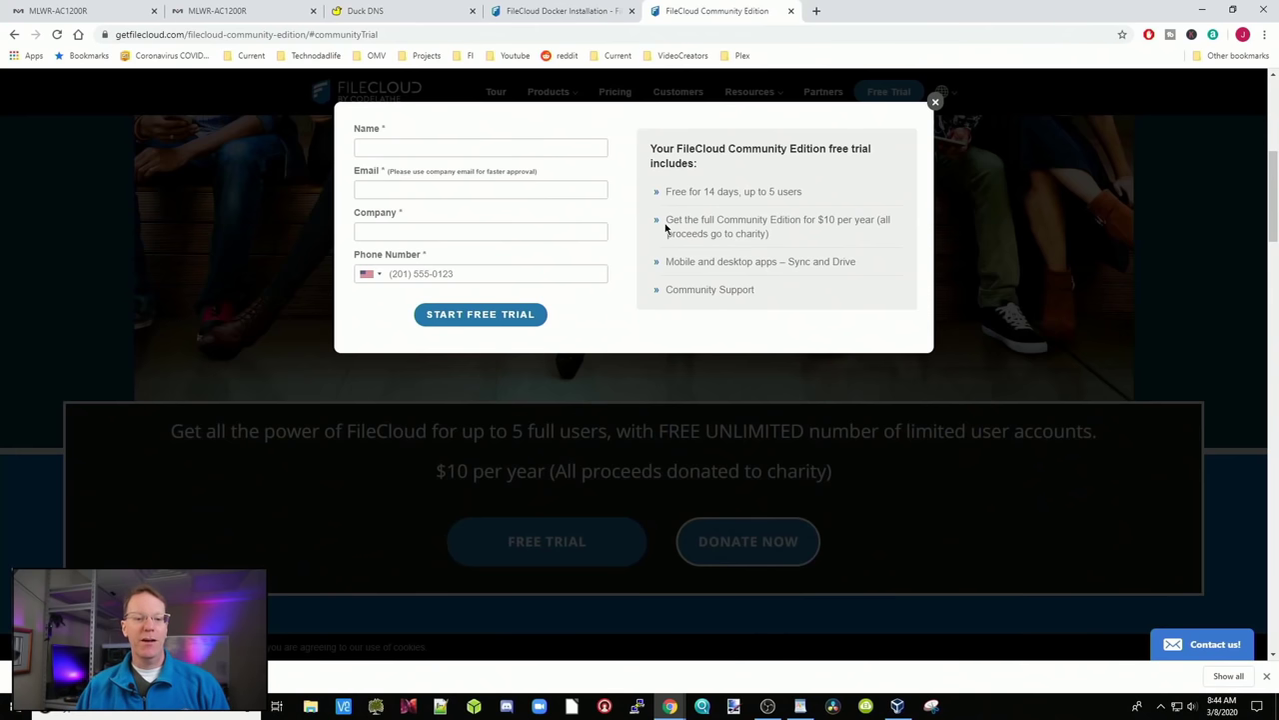
pyautogui.moveTo(668, 218); pyautogui.dragTo(810, 242)
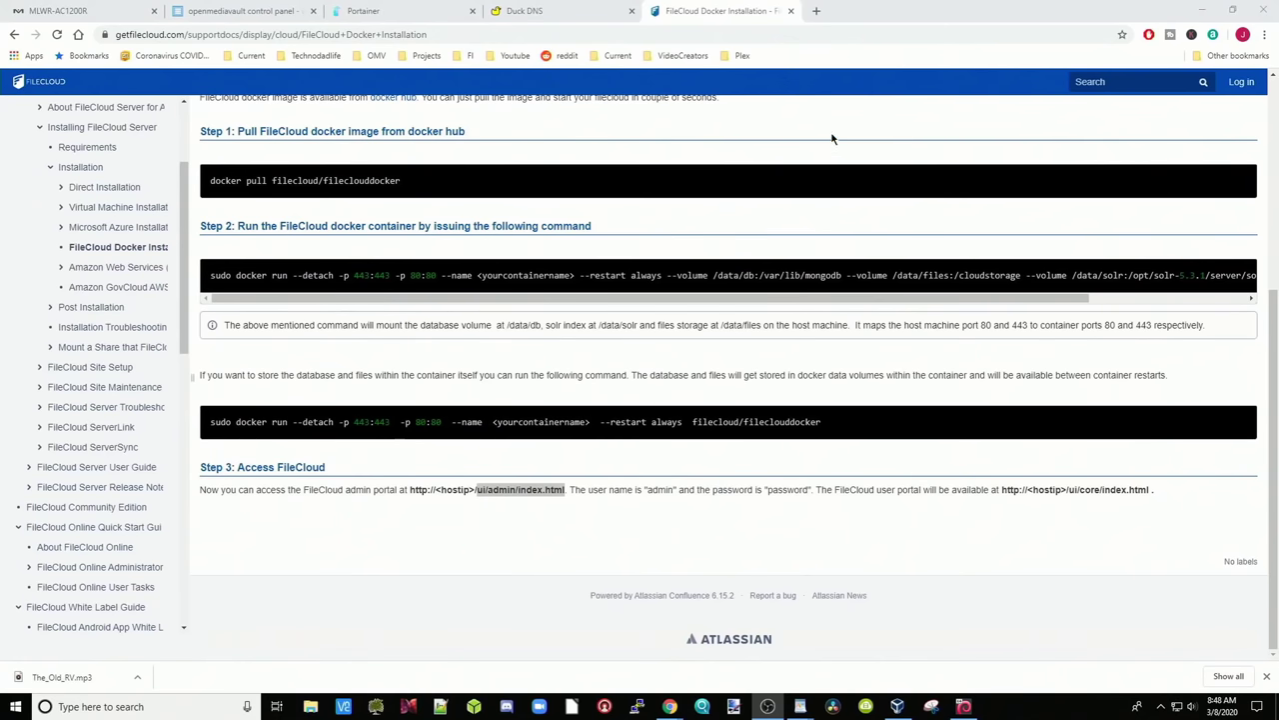
# Review the Docker installation steps, then move on to the openmediavault control panel
pyautogui.scroll(4, 820, 137)
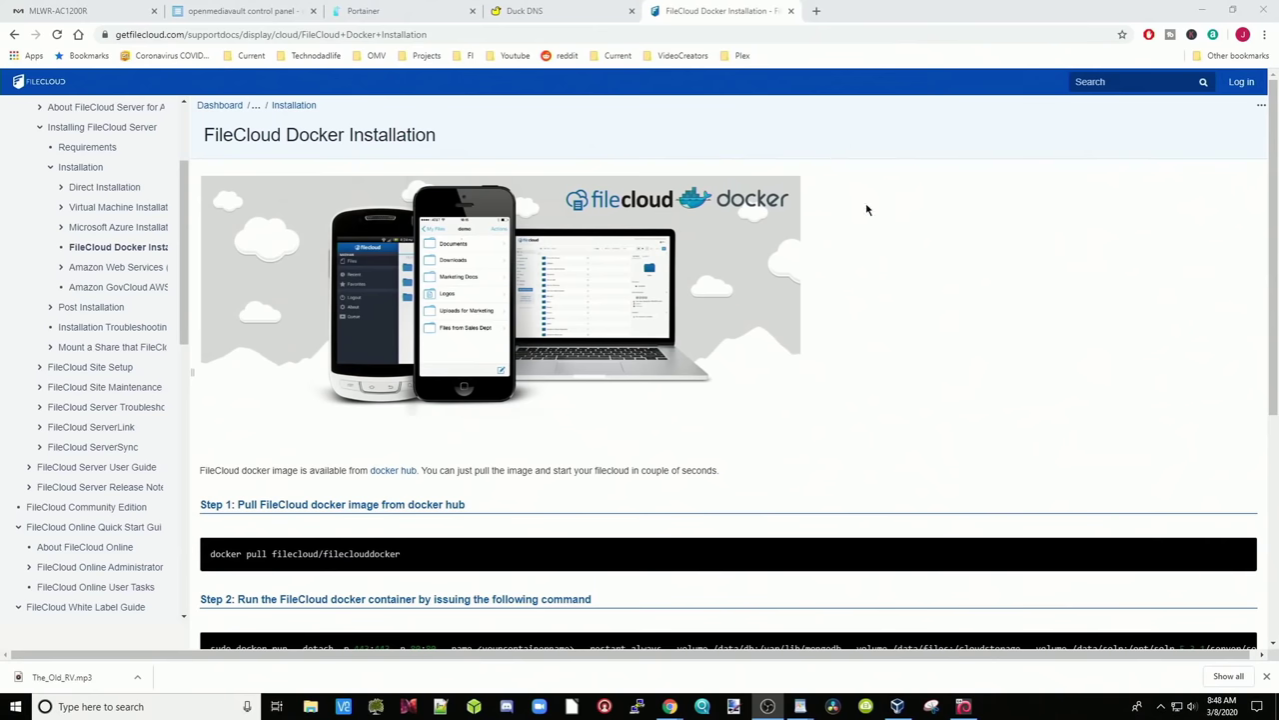
pyautogui.scroll(-3, 867, 208)
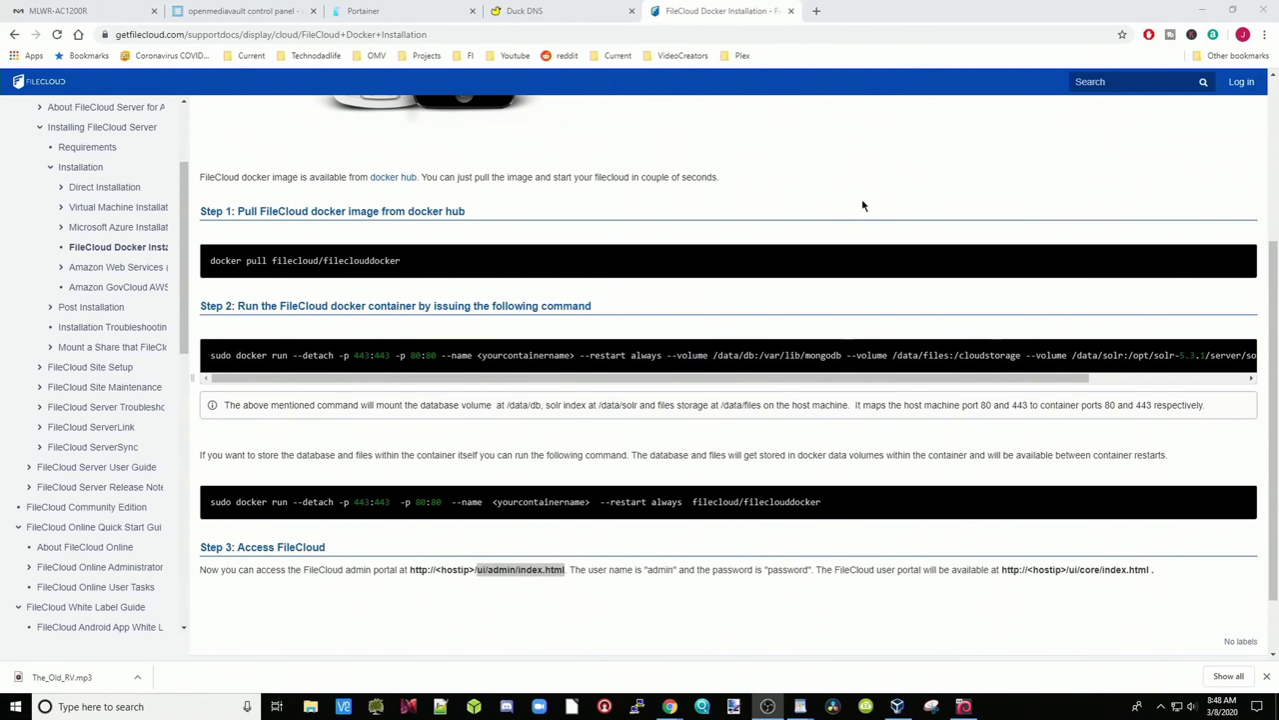
pyautogui.click(273, 15)
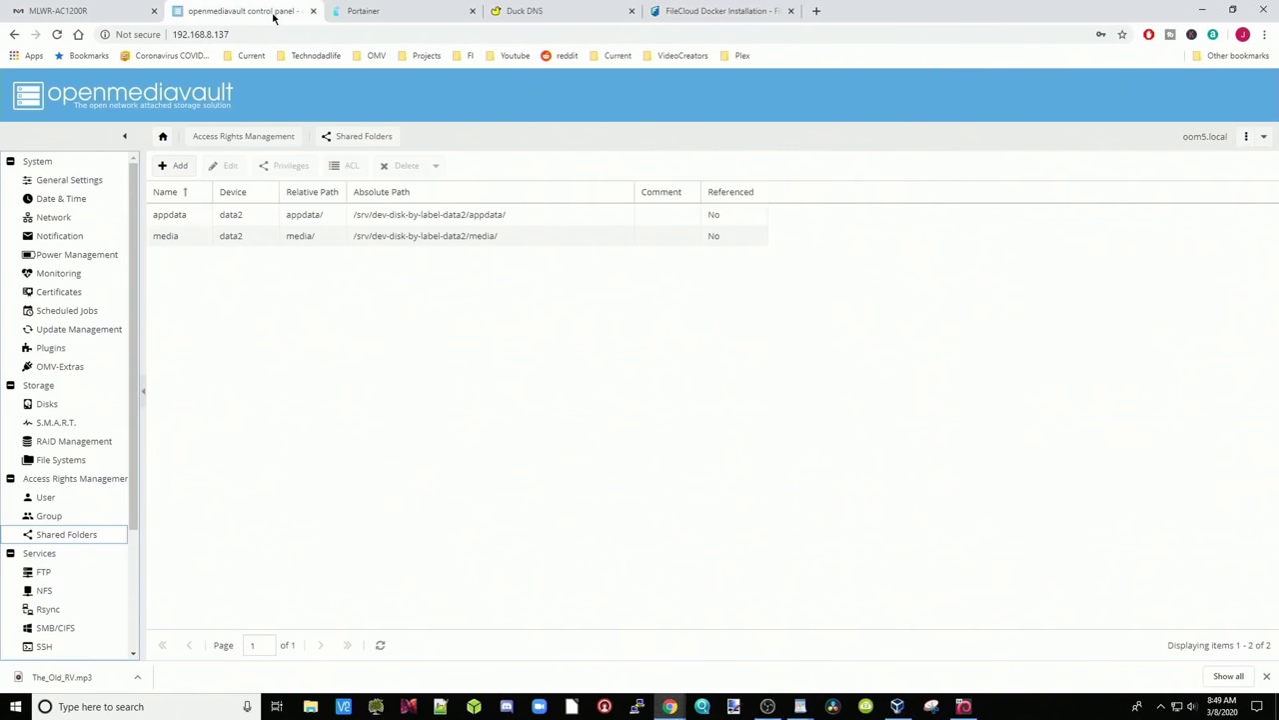
# Copy the server IP 192.168.8.137 from Portainer's address bar
pyautogui.click(376, 14)
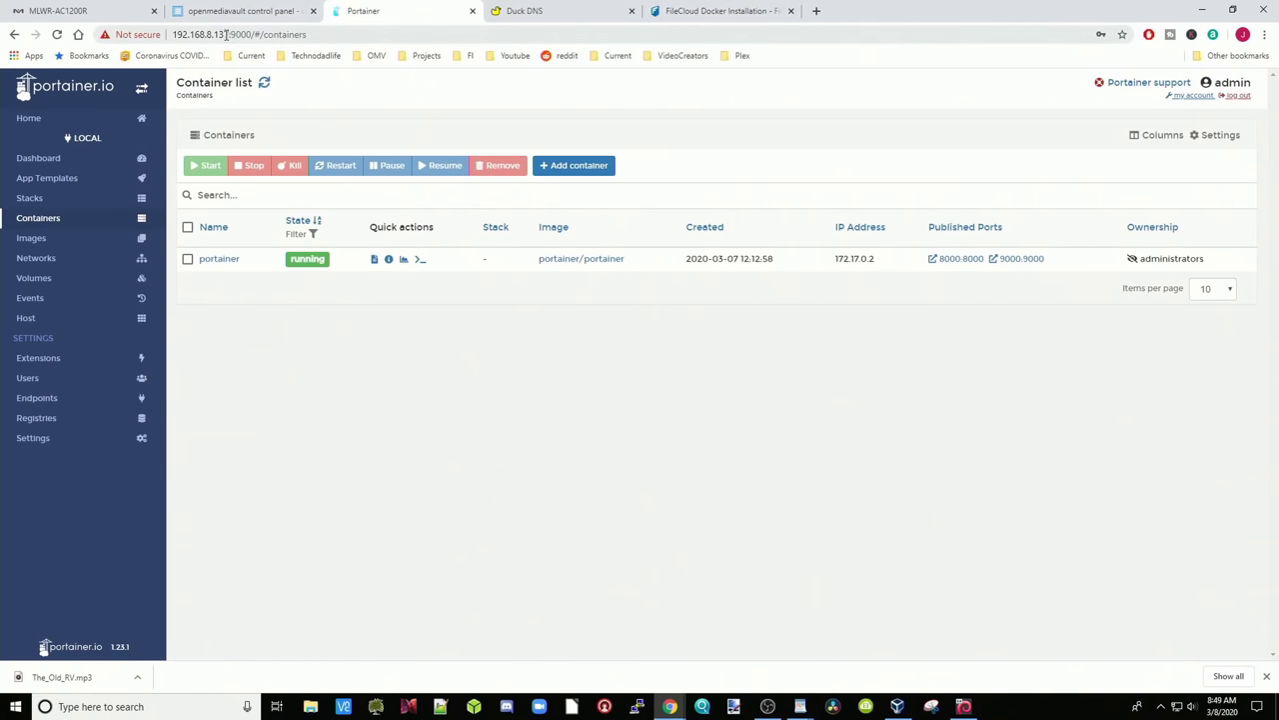
pyautogui.moveTo(229, 34); pyautogui.dragTo(172, 34)
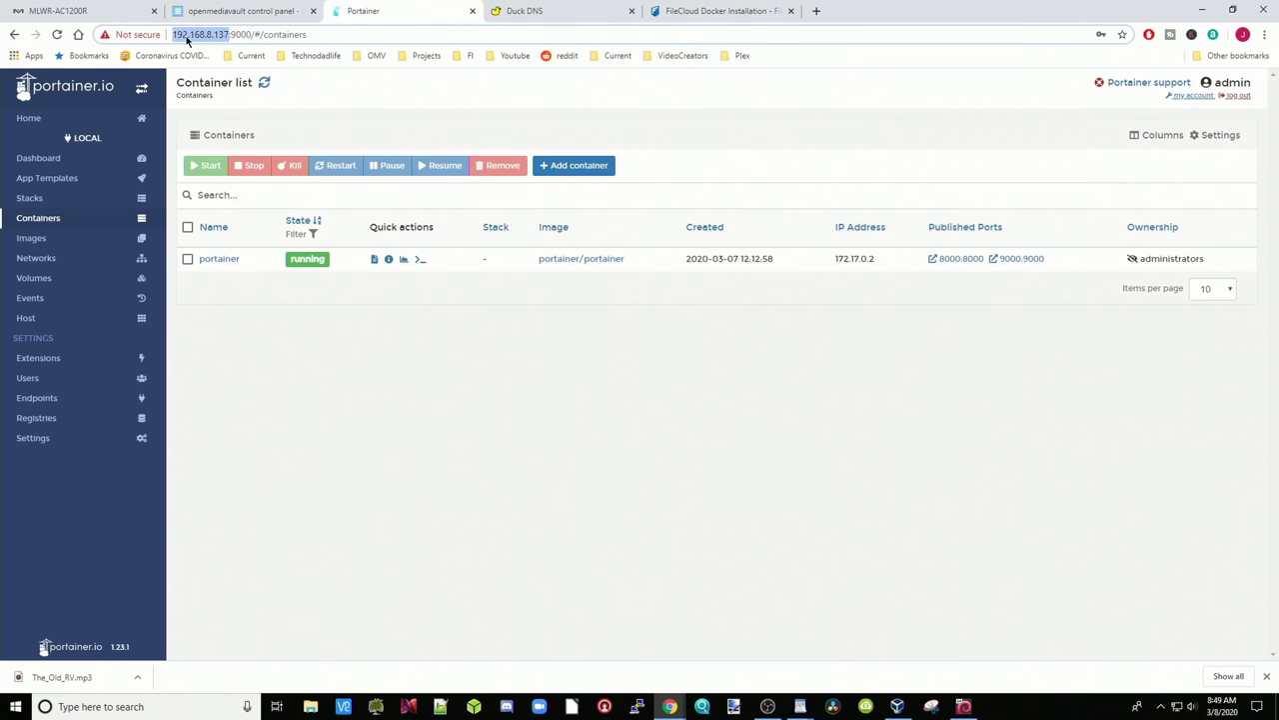
pyautogui.rightClick(187, 40)
pyautogui.click(220, 110)
# Log in as root to 192.168.8.137 in PuTTY using the saved session 'today'
pyautogui.click(640, 703)
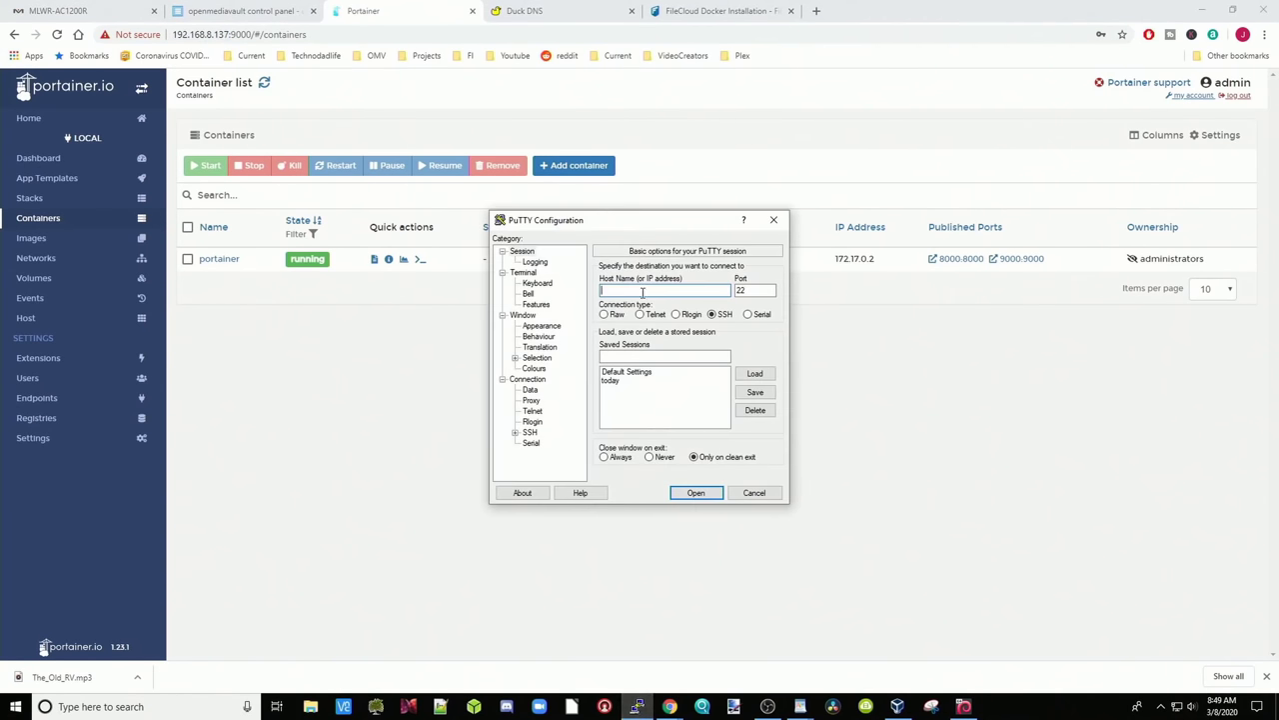
pyautogui.doubleClick(623, 380)
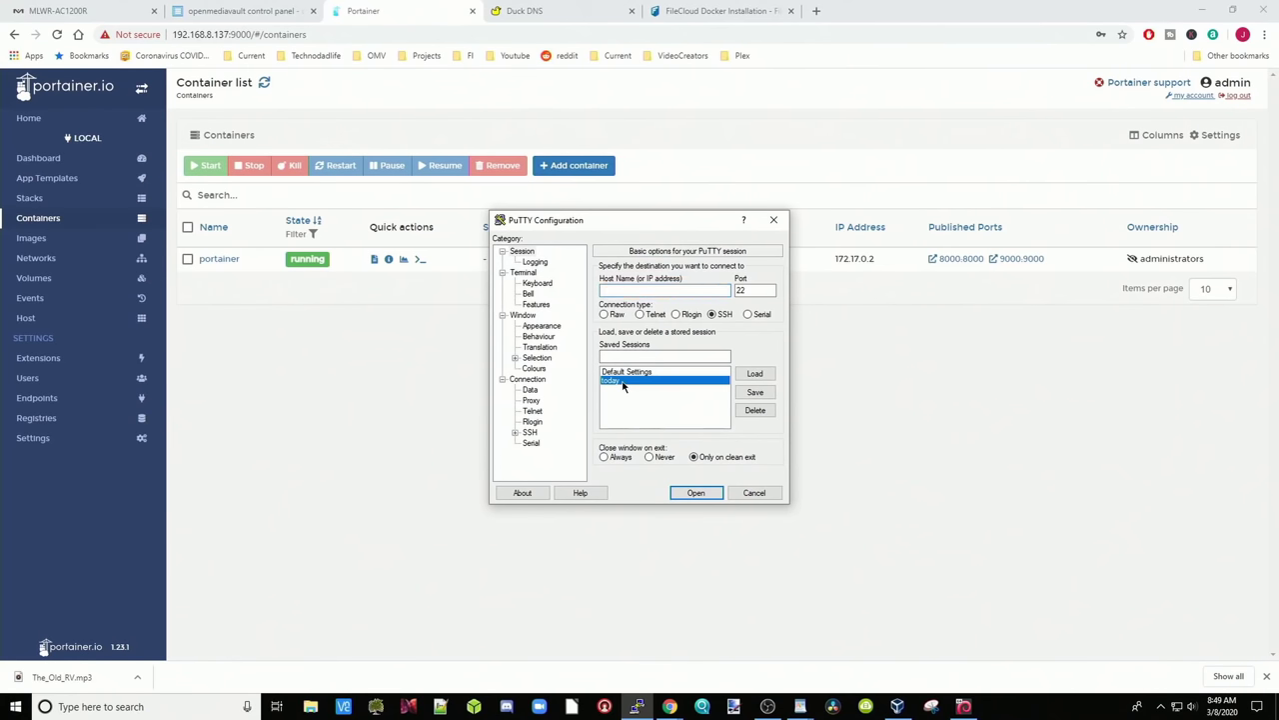
pyautogui.click(696, 492)
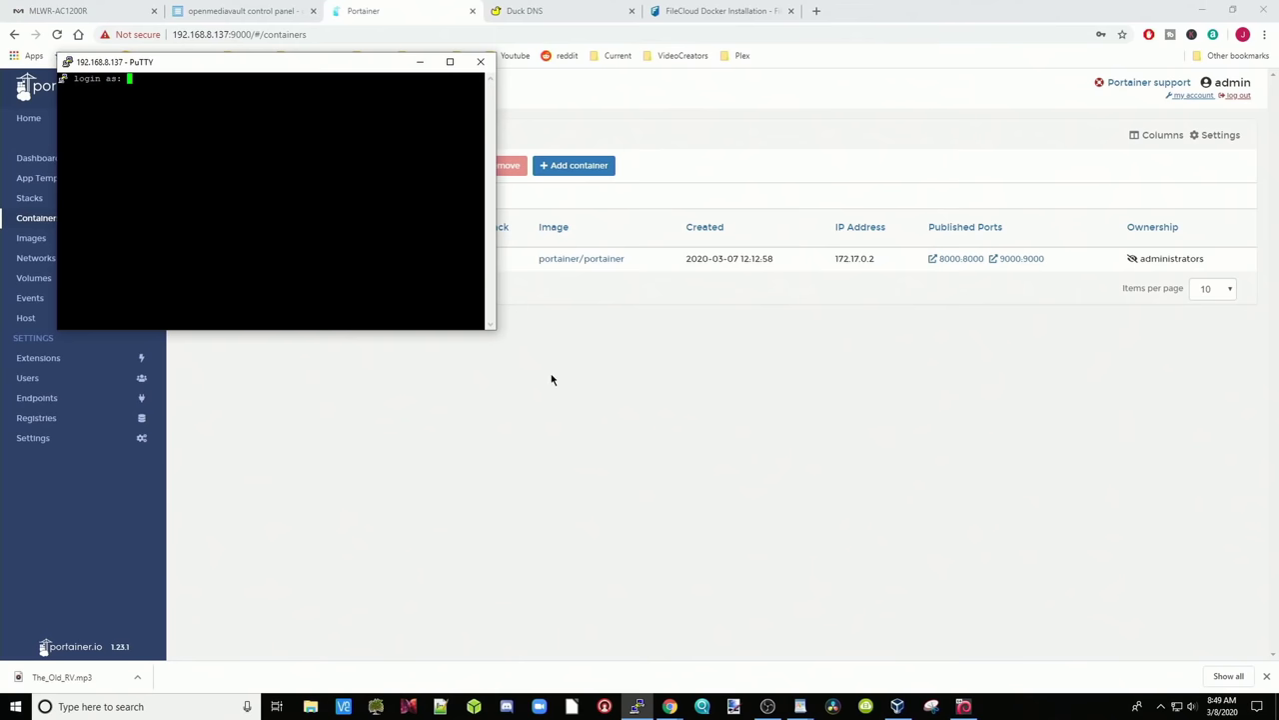
pyautogui.write('root')
pyautogui.press('Return')
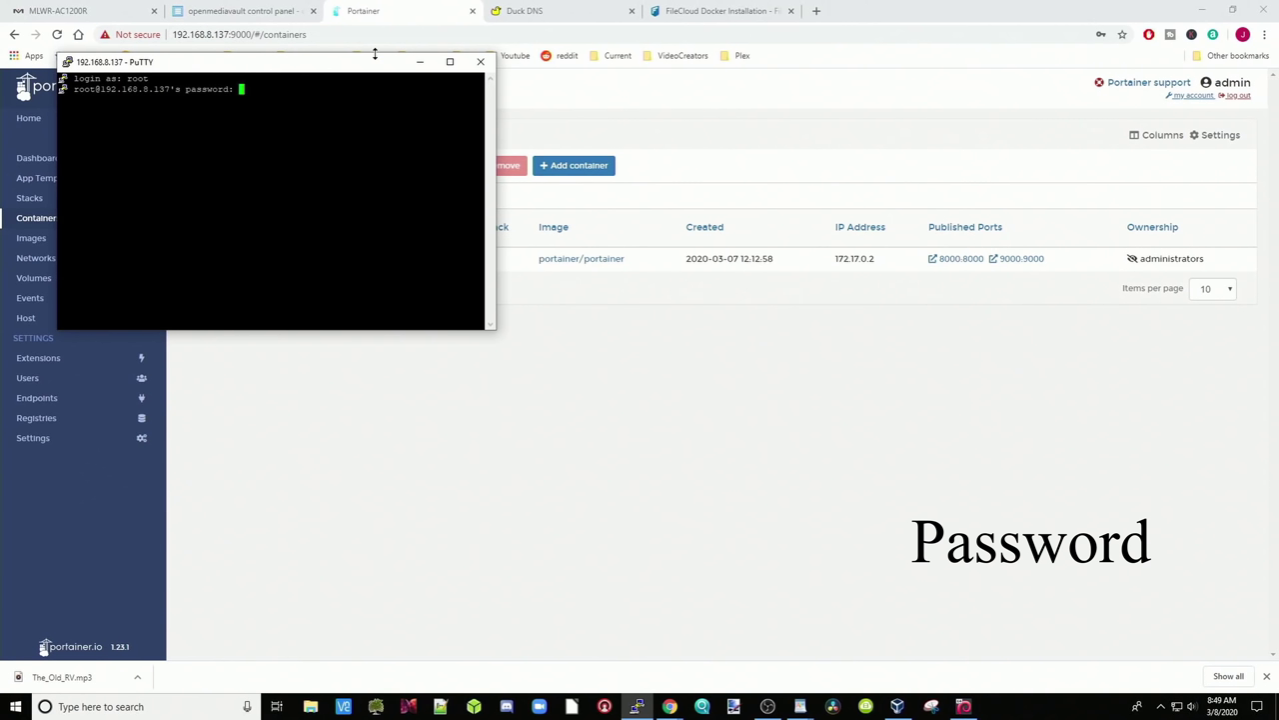
pyautogui.press('Return')
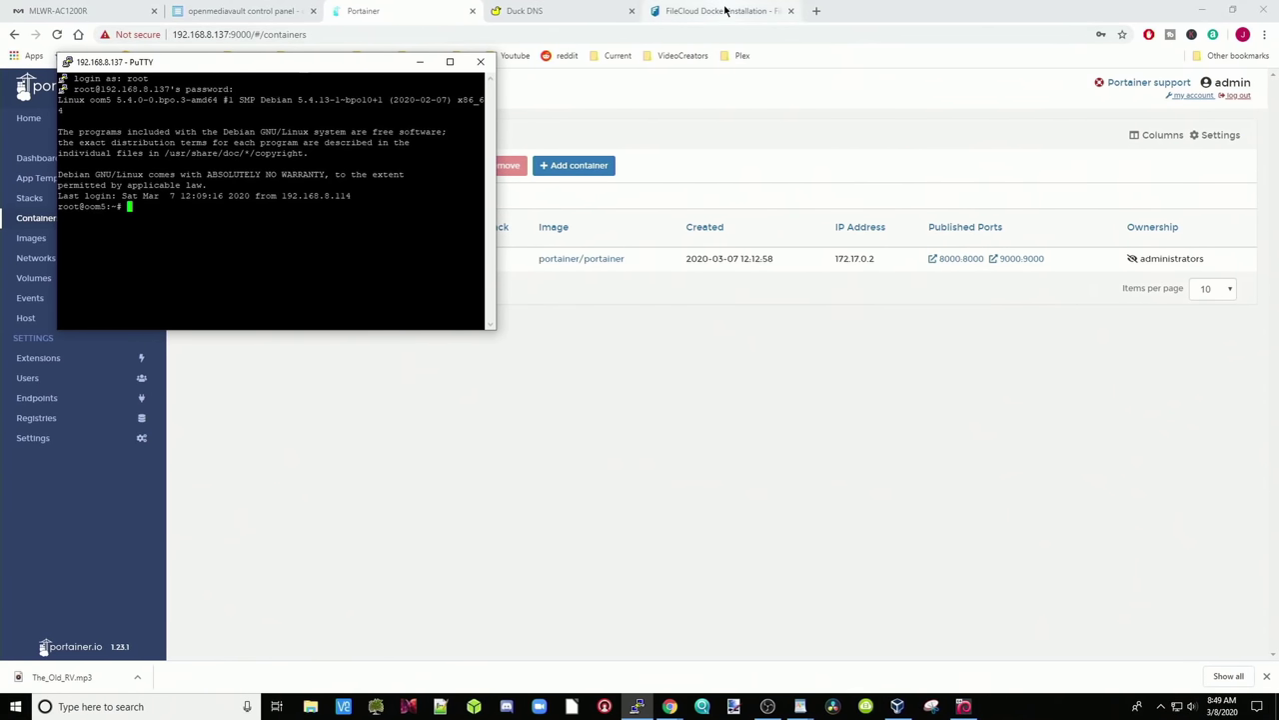
pyautogui.click(707, 12)
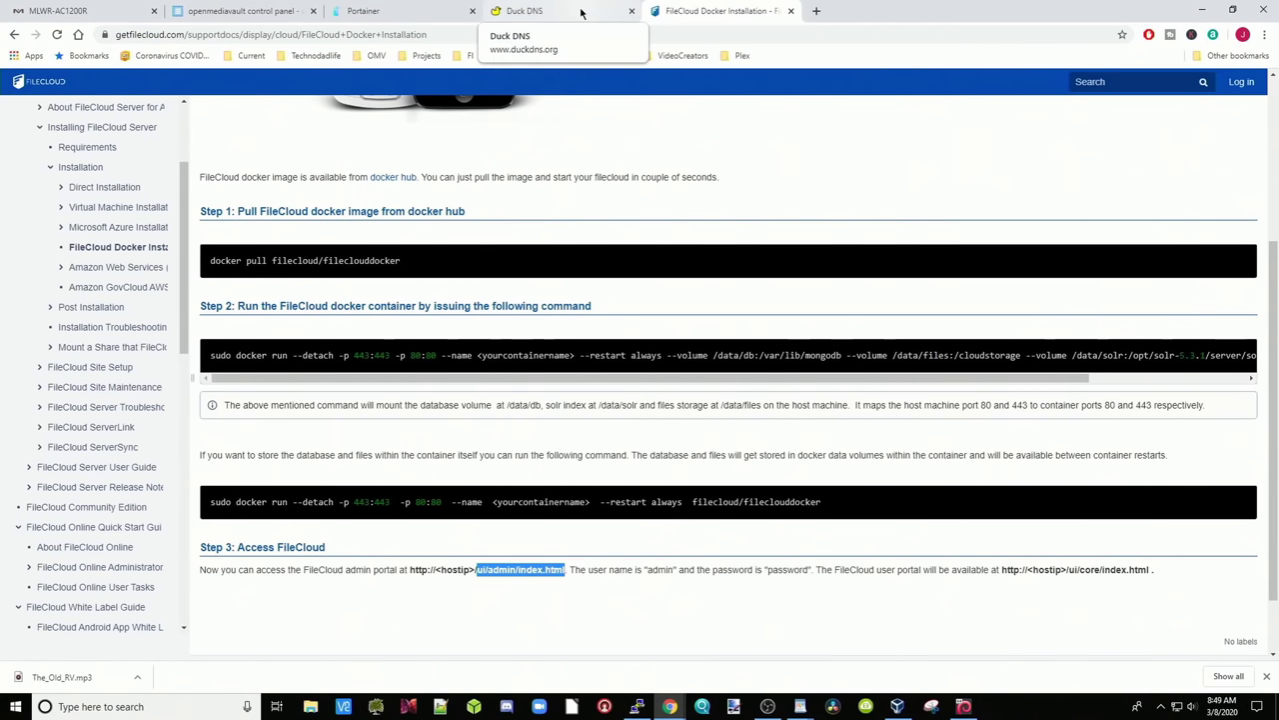
# Copy the Step 1 'docker pull filecloud/fileclouddocker' command from the guide into the clipboard
pyautogui.moveTo(404, 266); pyautogui.dragTo(204, 267)
pyautogui.rightClick(300, 265)
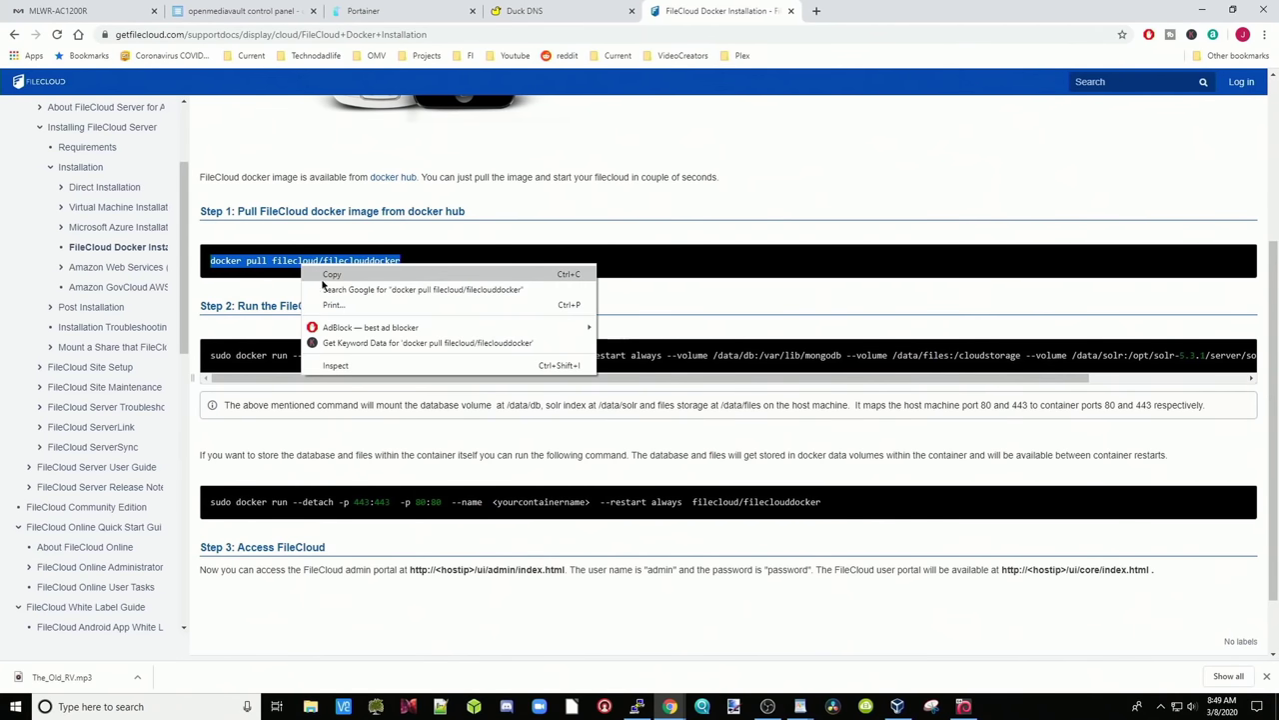
pyautogui.click(324, 277)
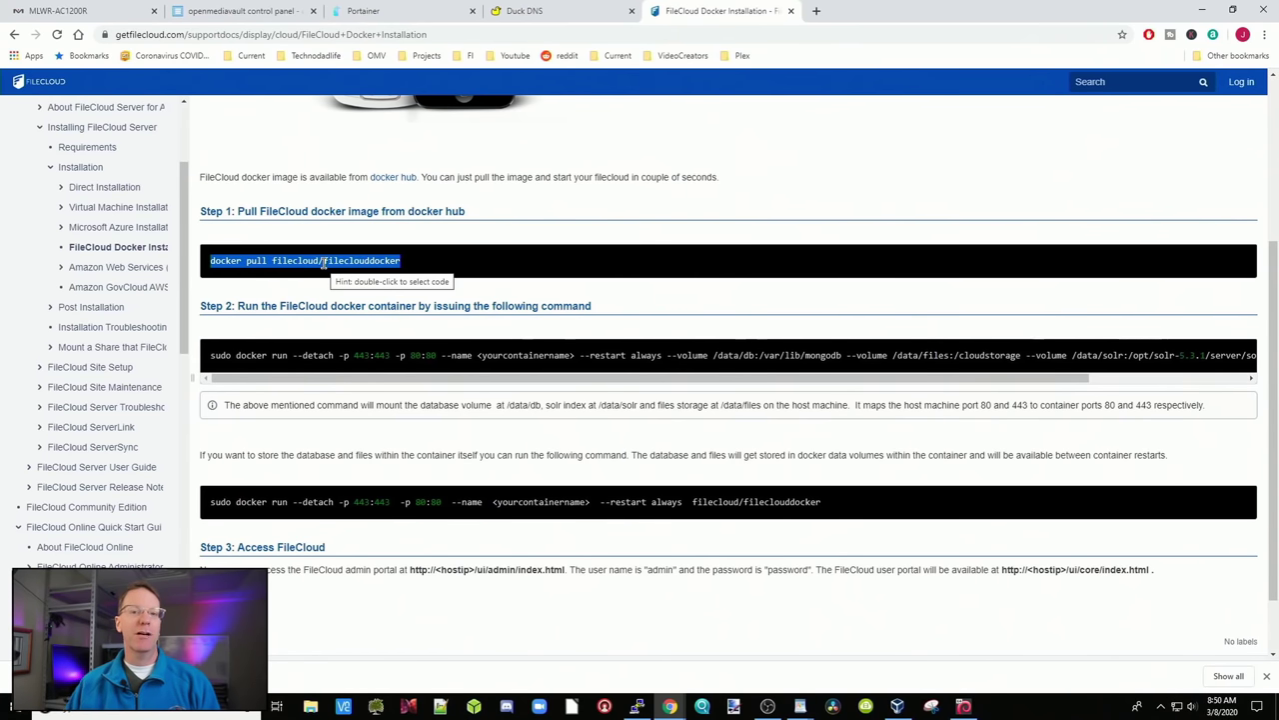
pyautogui.click(637, 705)
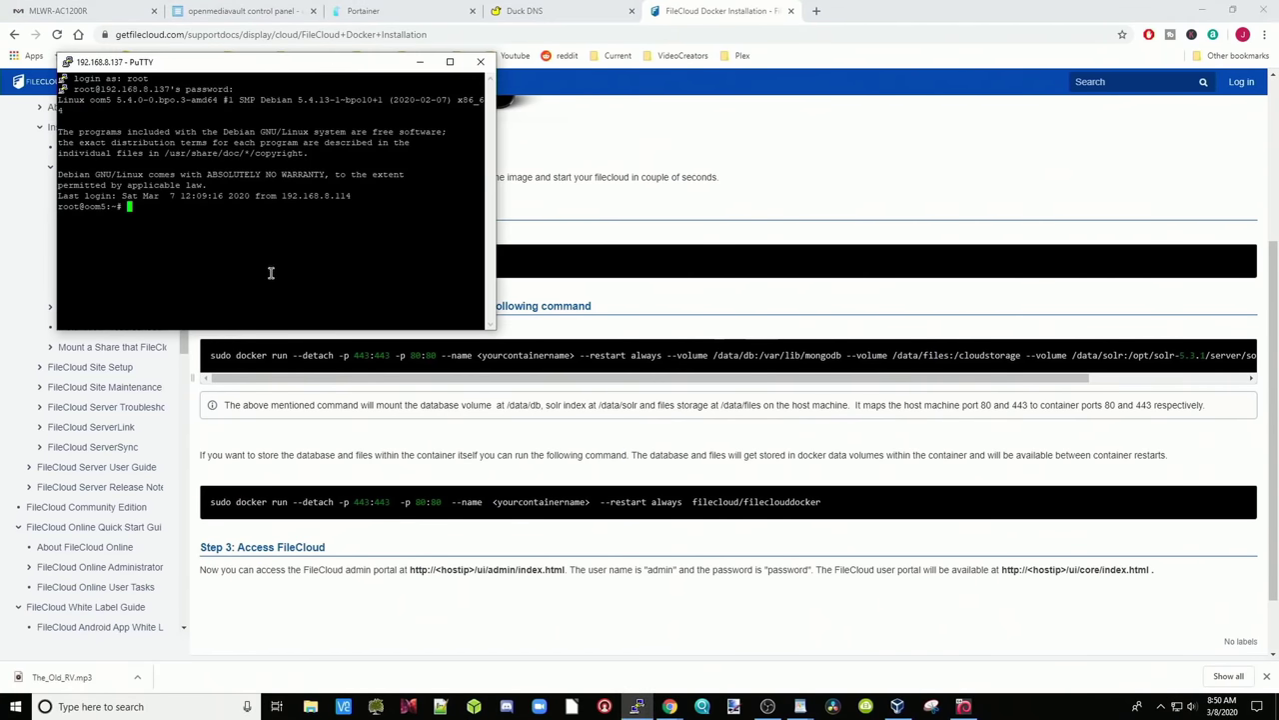
# Paste and run 'docker pull filecloud/fileclouddocker' in the PuTTY root shell
pyautogui.moveTo(244, 72); pyautogui.dragTo(625, 62)
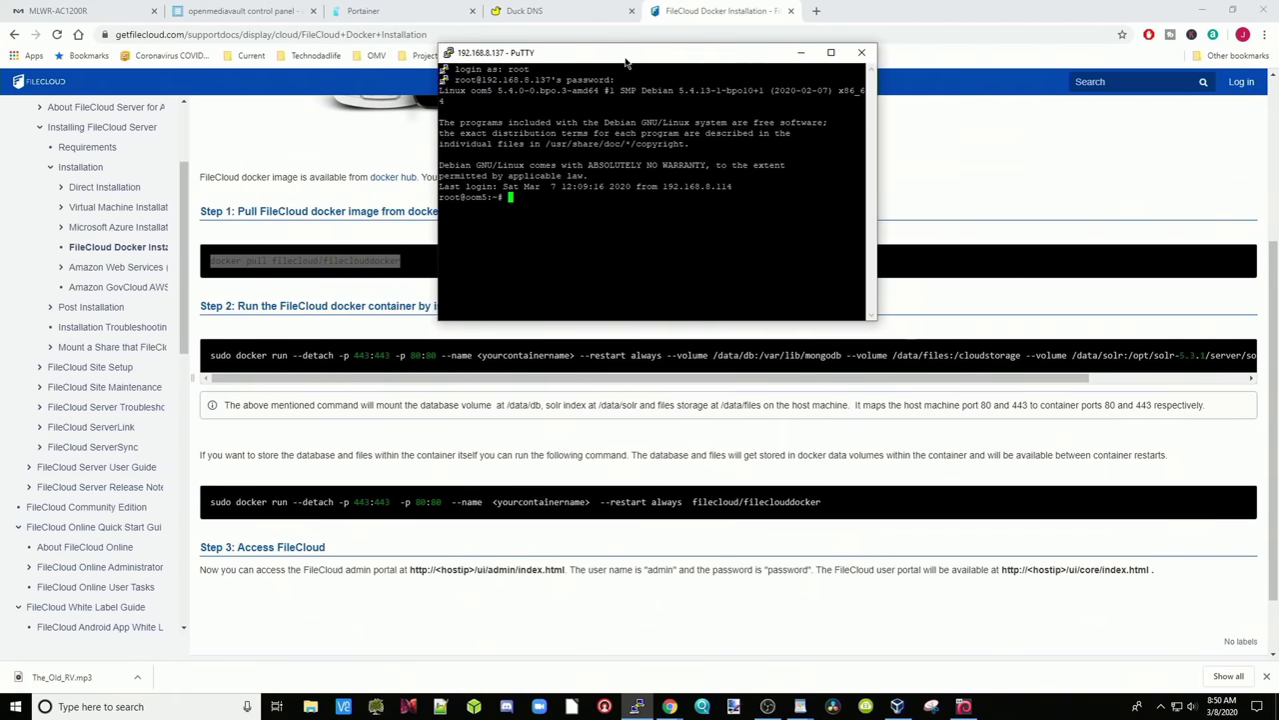
pyautogui.rightClick(530, 206)
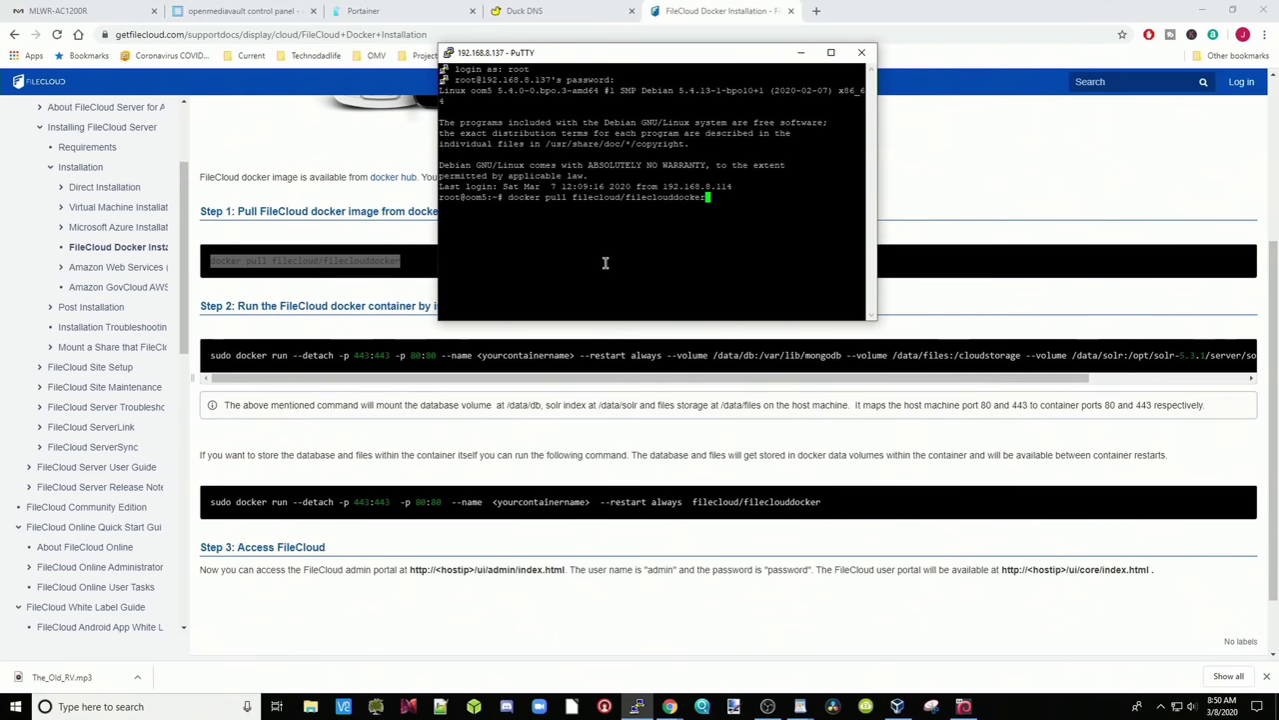
pyautogui.press('Return')
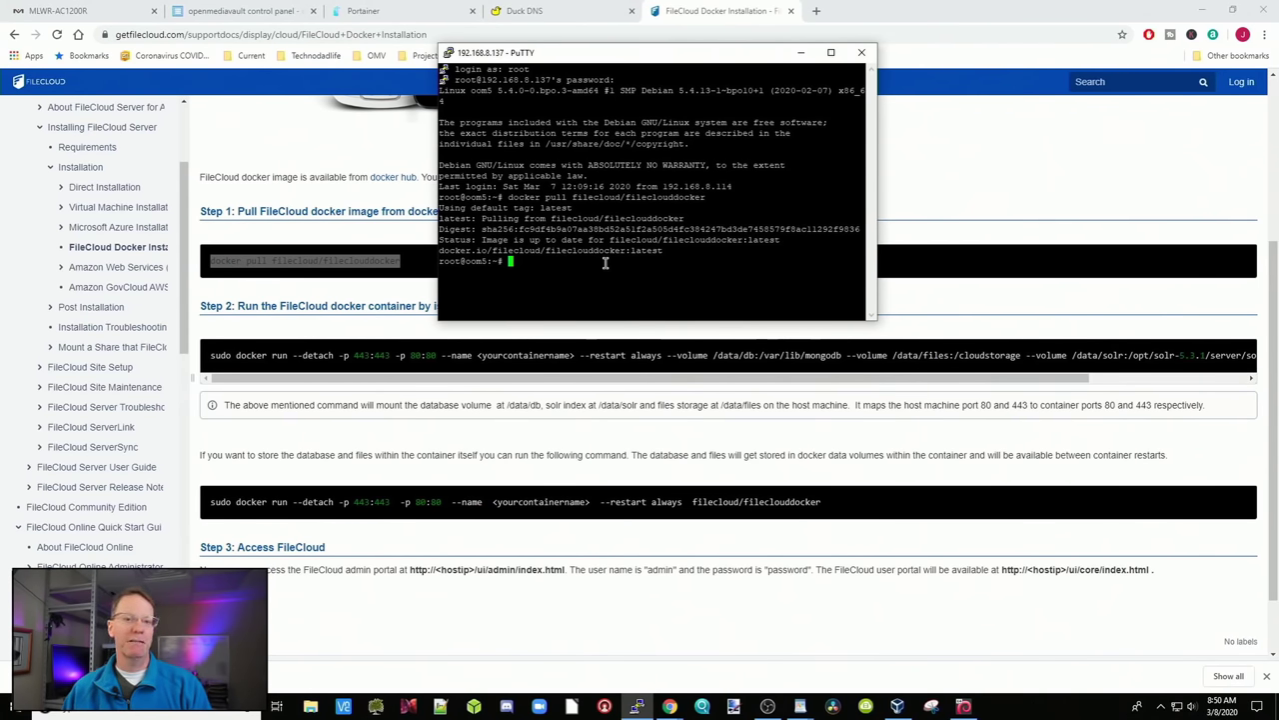
# Paste the Step 2 sudo docker run command into WordPad, with blank lines added above it
pyautogui.click(636, 707)
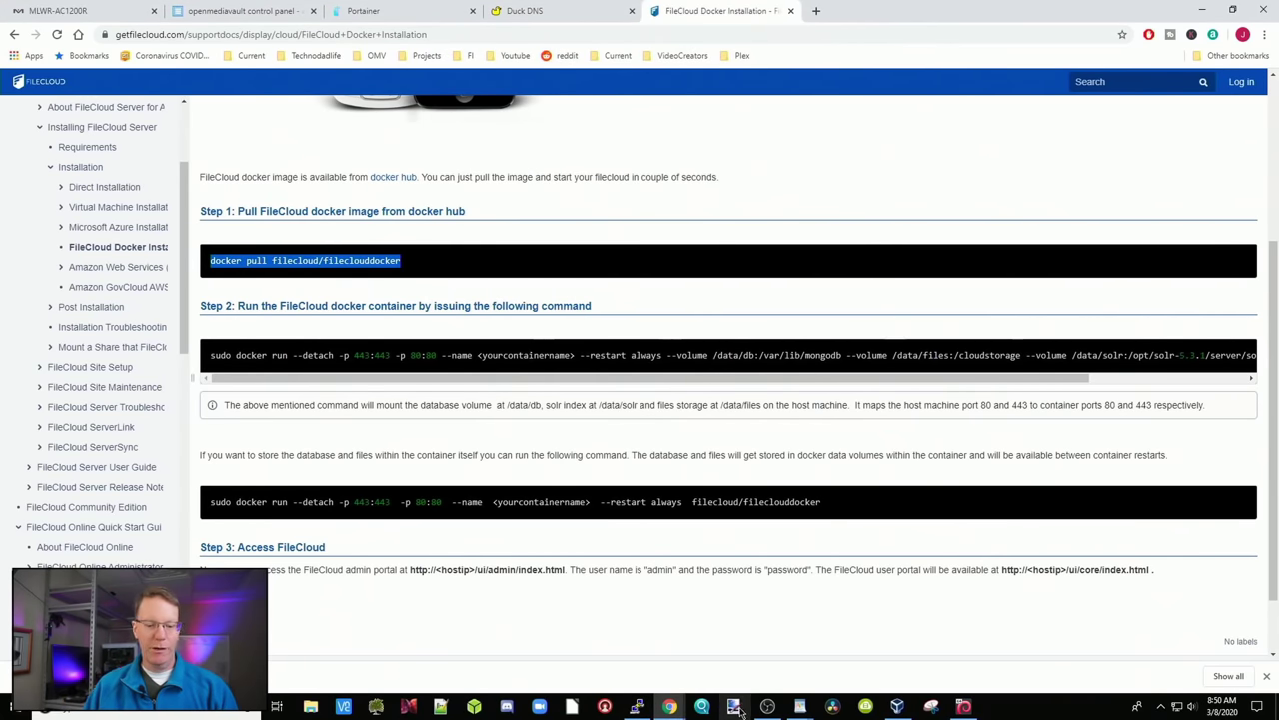
pyautogui.click(800, 706)
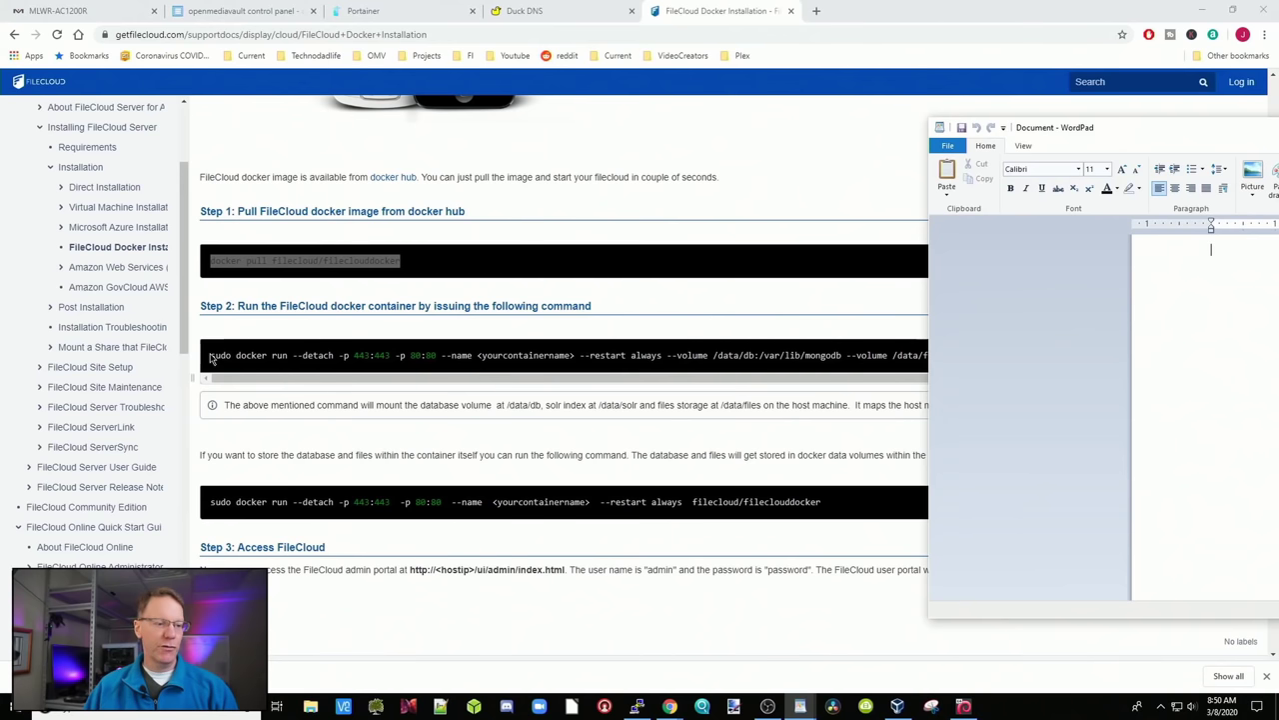
pyautogui.moveTo(210, 356); pyautogui.dragTo(1085, 359)
pyautogui.rightClick(1084, 359)
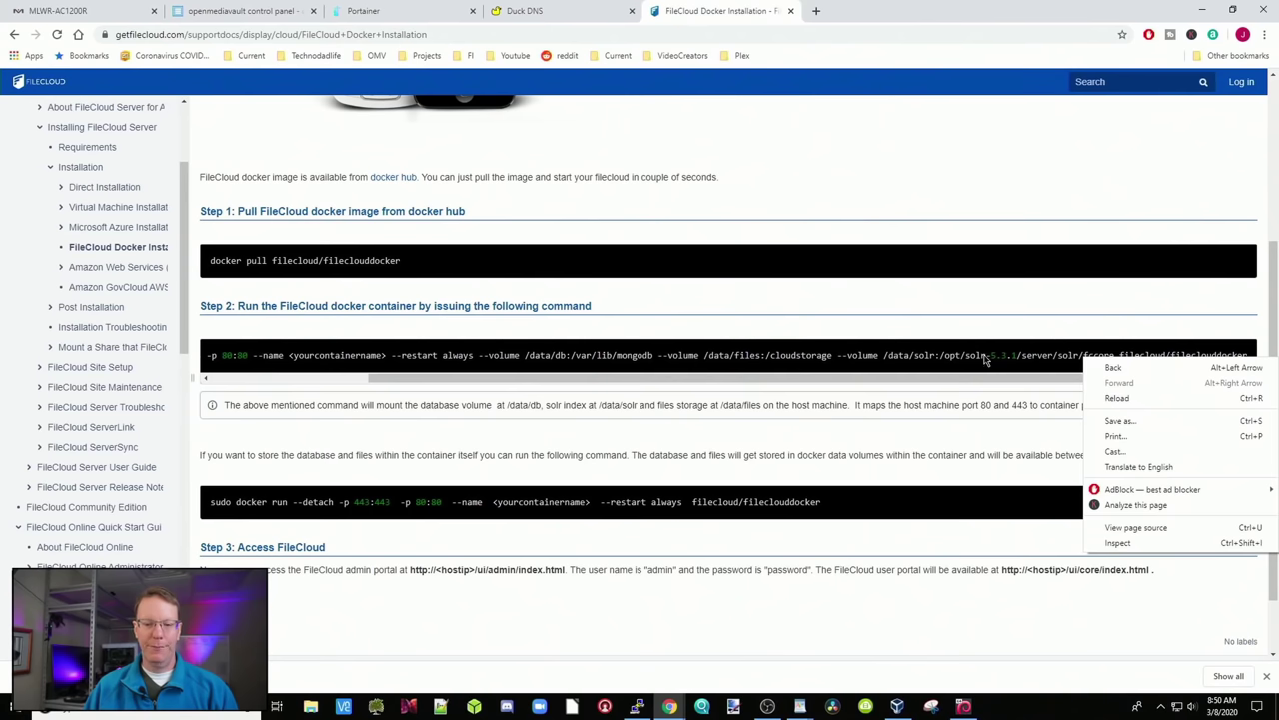
pyautogui.click(800, 707)
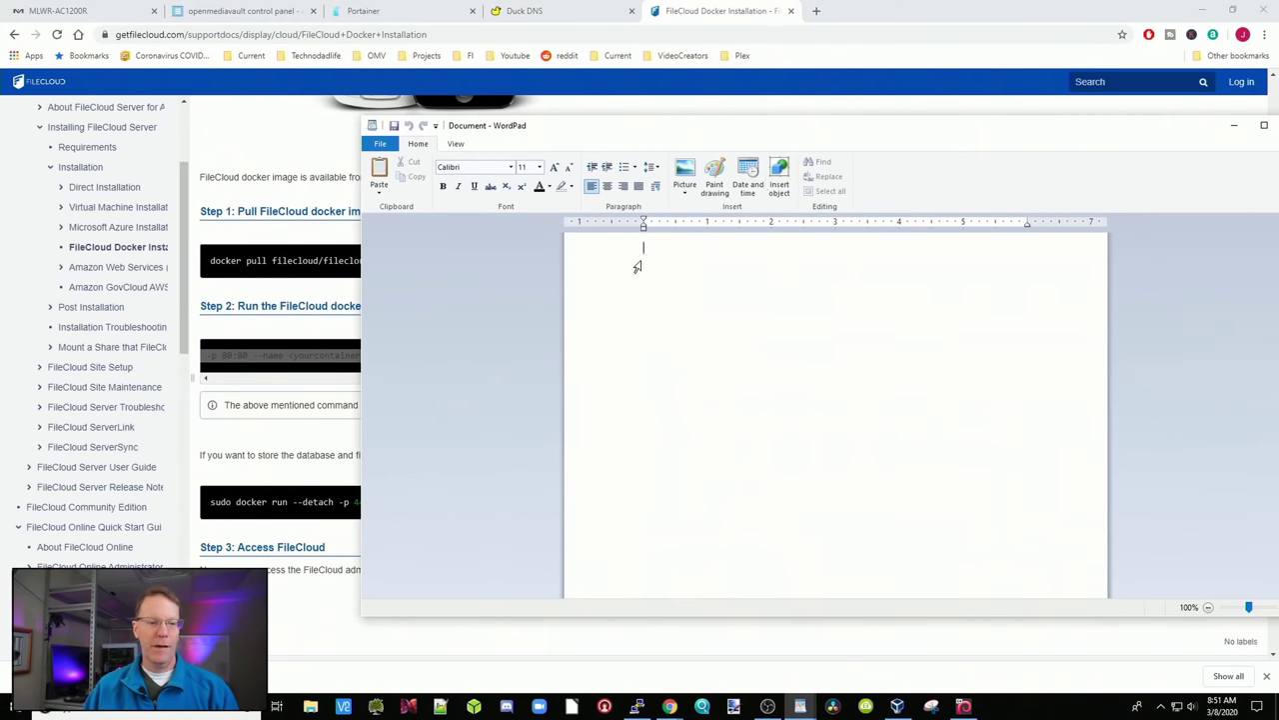
pyautogui.rightClick(636, 267)
pyautogui.click(682, 287)
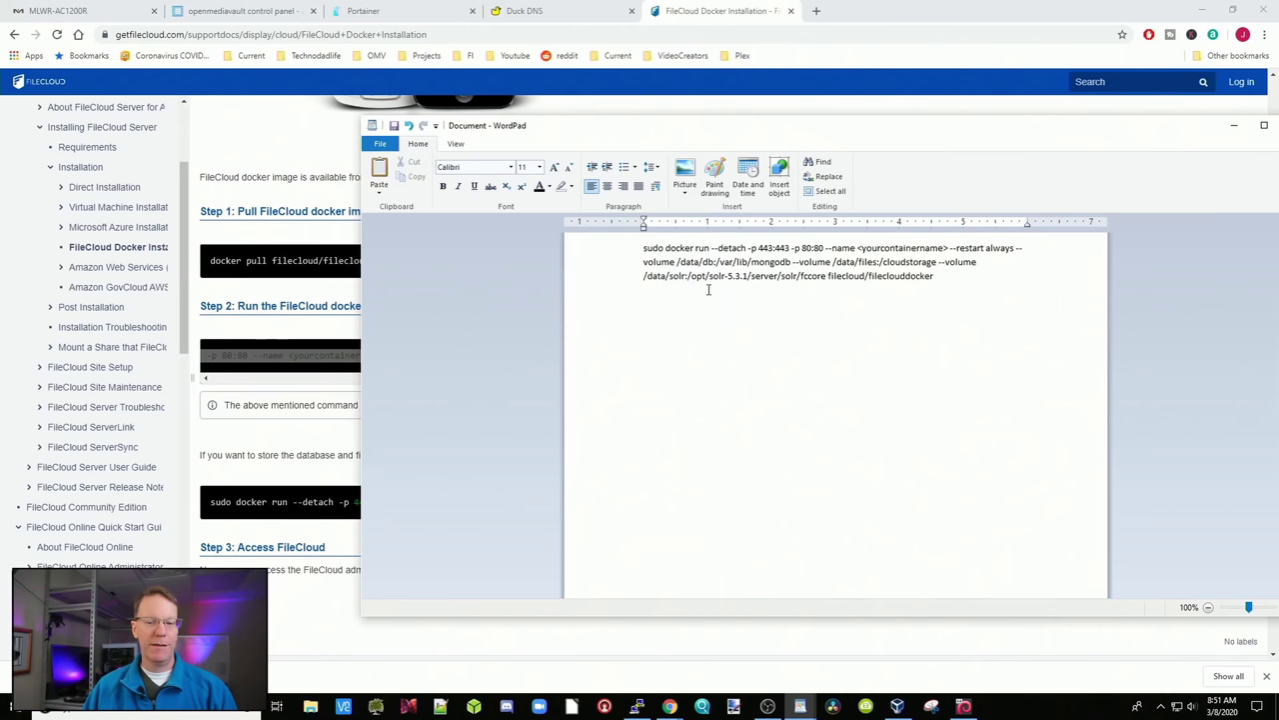
pyautogui.hotkey('ctrl', 'Home')
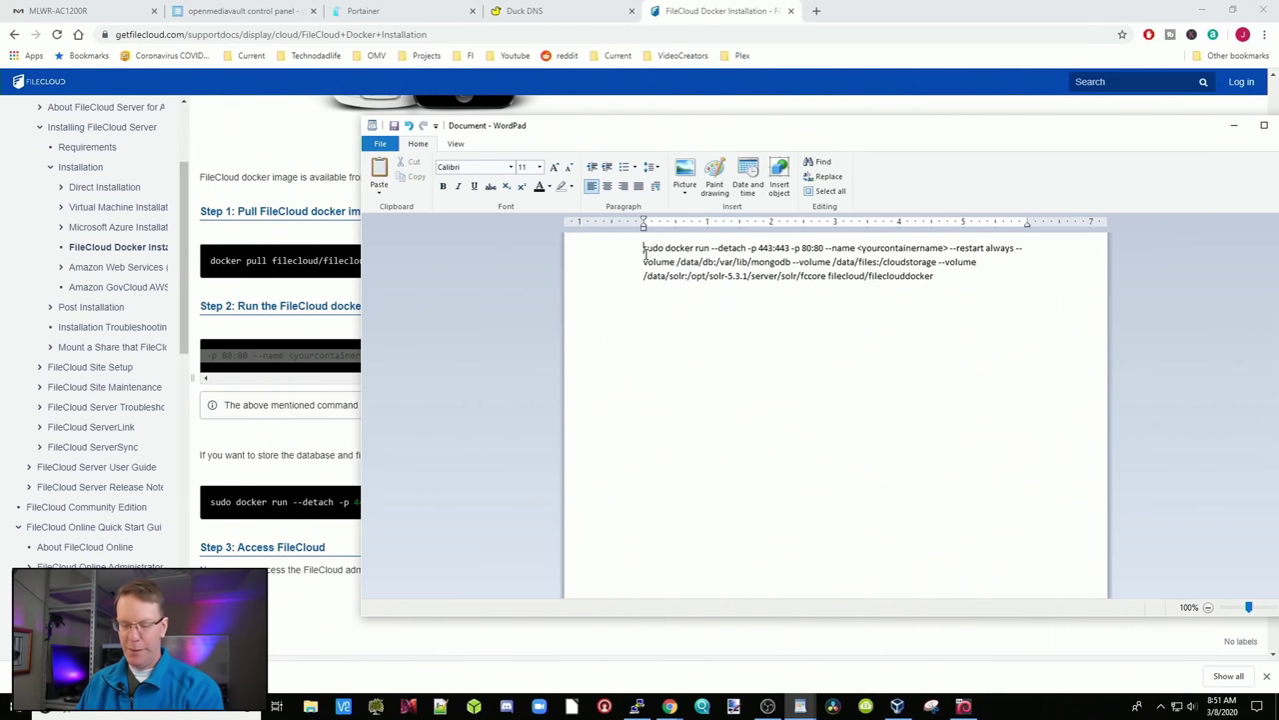
pyautogui.press('Return')
pyautogui.press('Return')
pyautogui.press('Return')
pyautogui.press('Return')
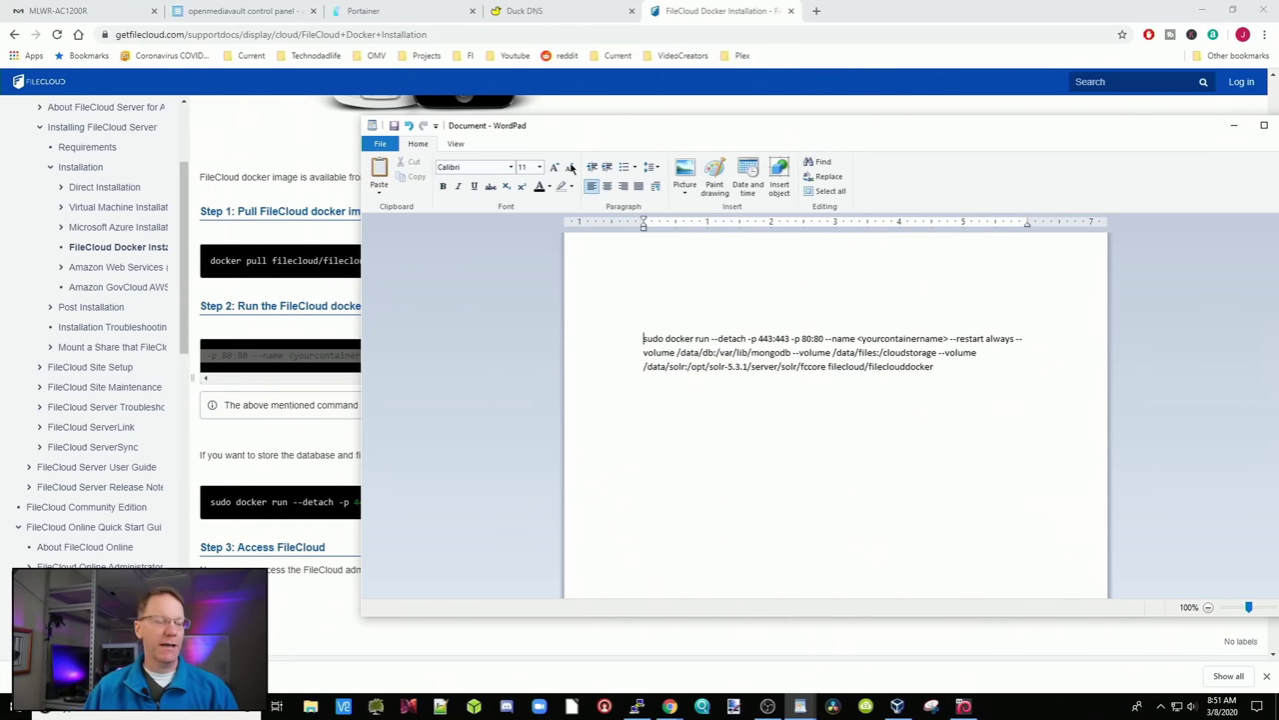
pyautogui.click(259, 12)
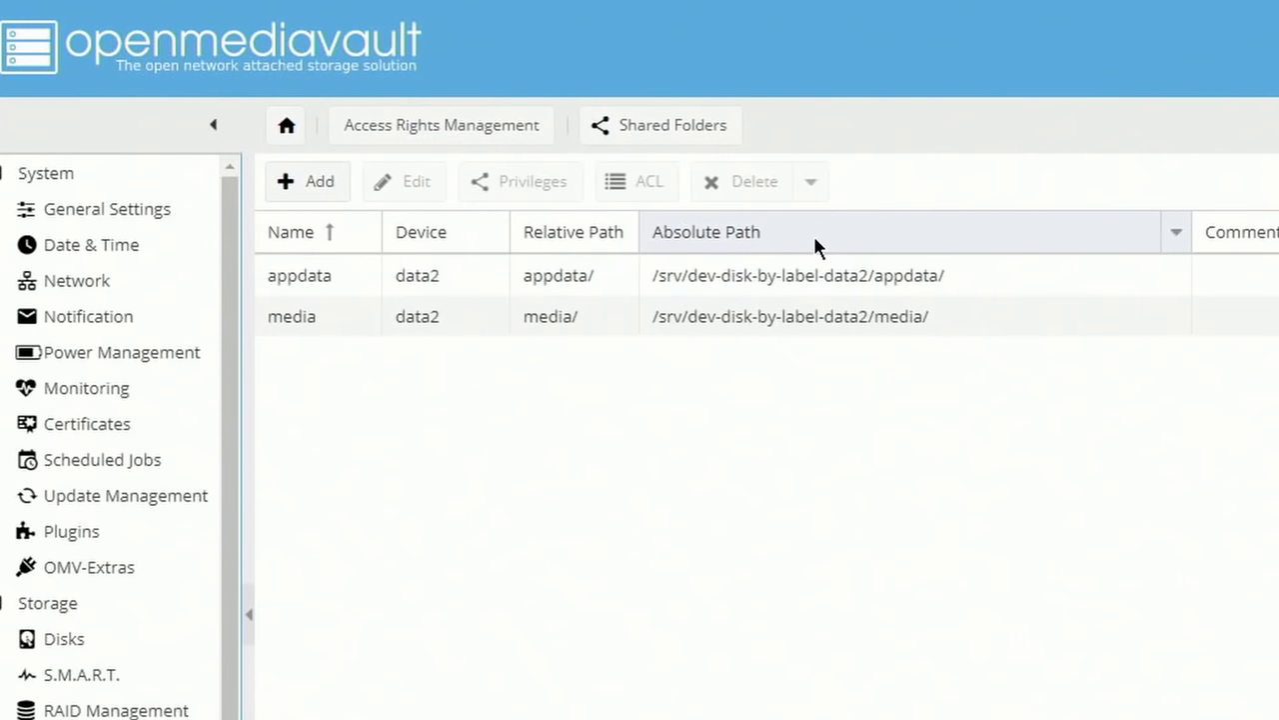
pyautogui.click(980, 272)
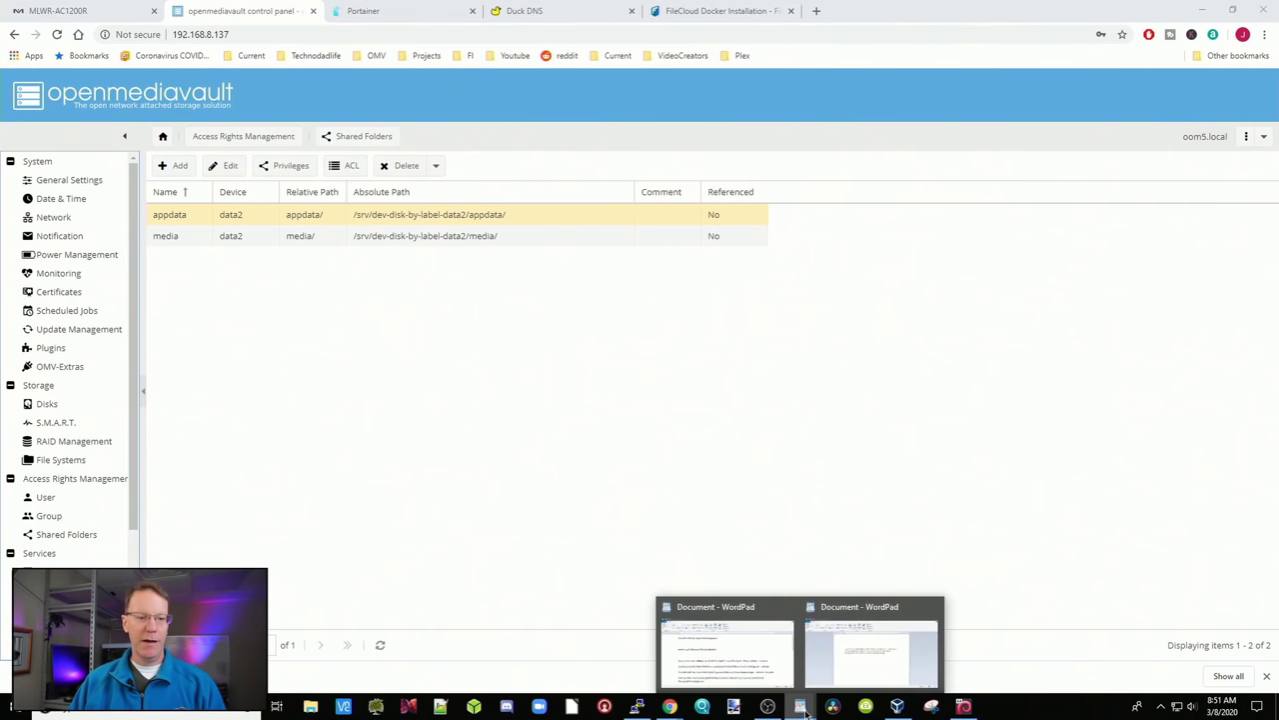
# Replace the <yourcontainername> placeholder with filecloud in the docker run command
pyautogui.click(859, 650)
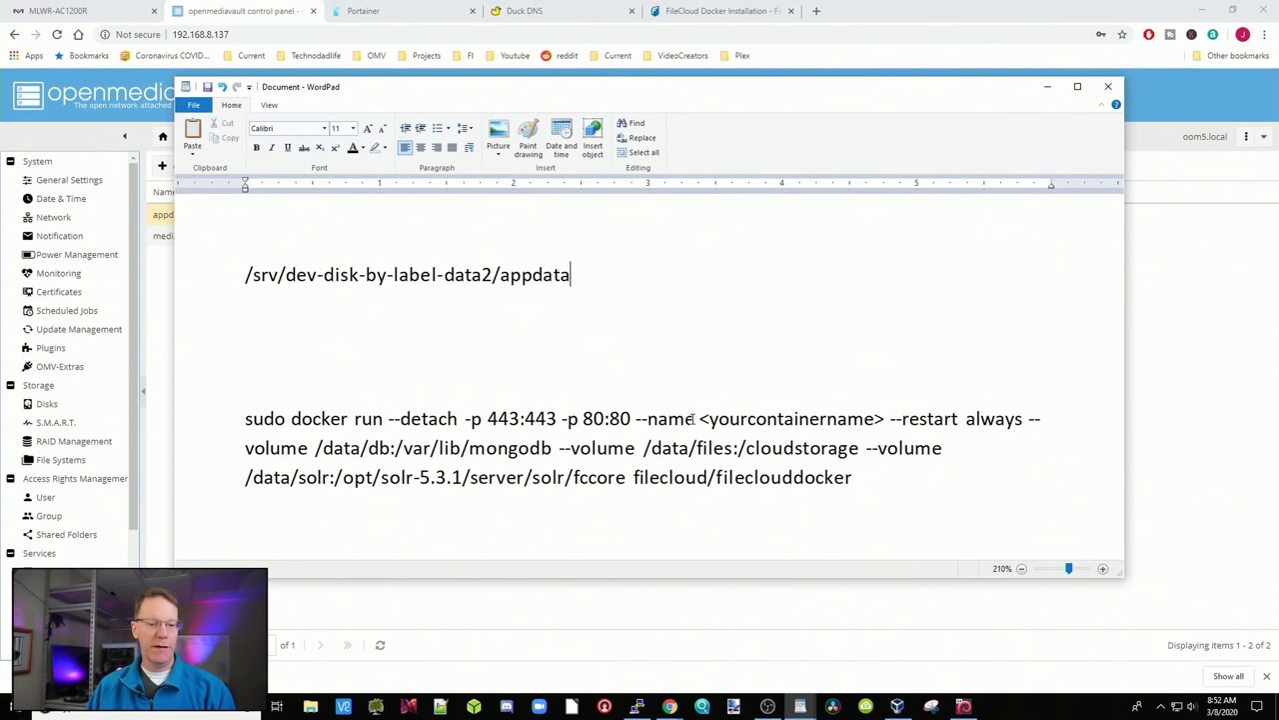
pyautogui.moveTo(699, 419); pyautogui.dragTo(875, 419)
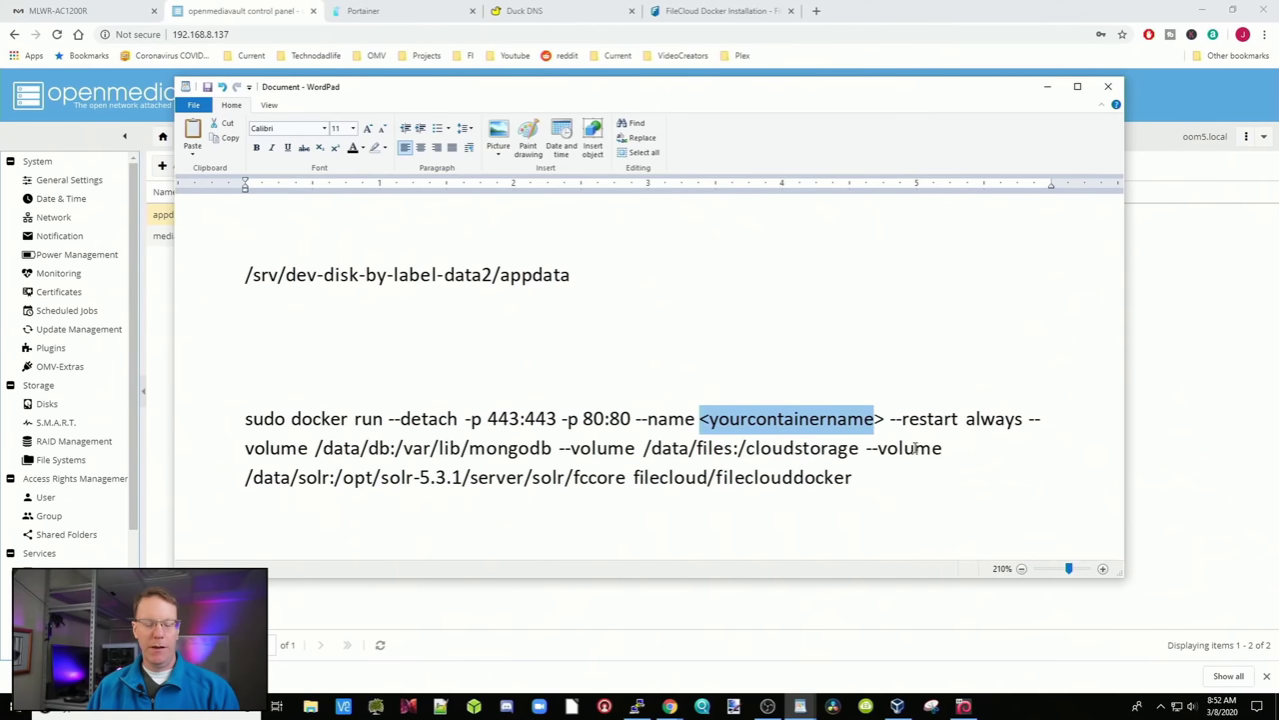
pyautogui.write('fileclou')
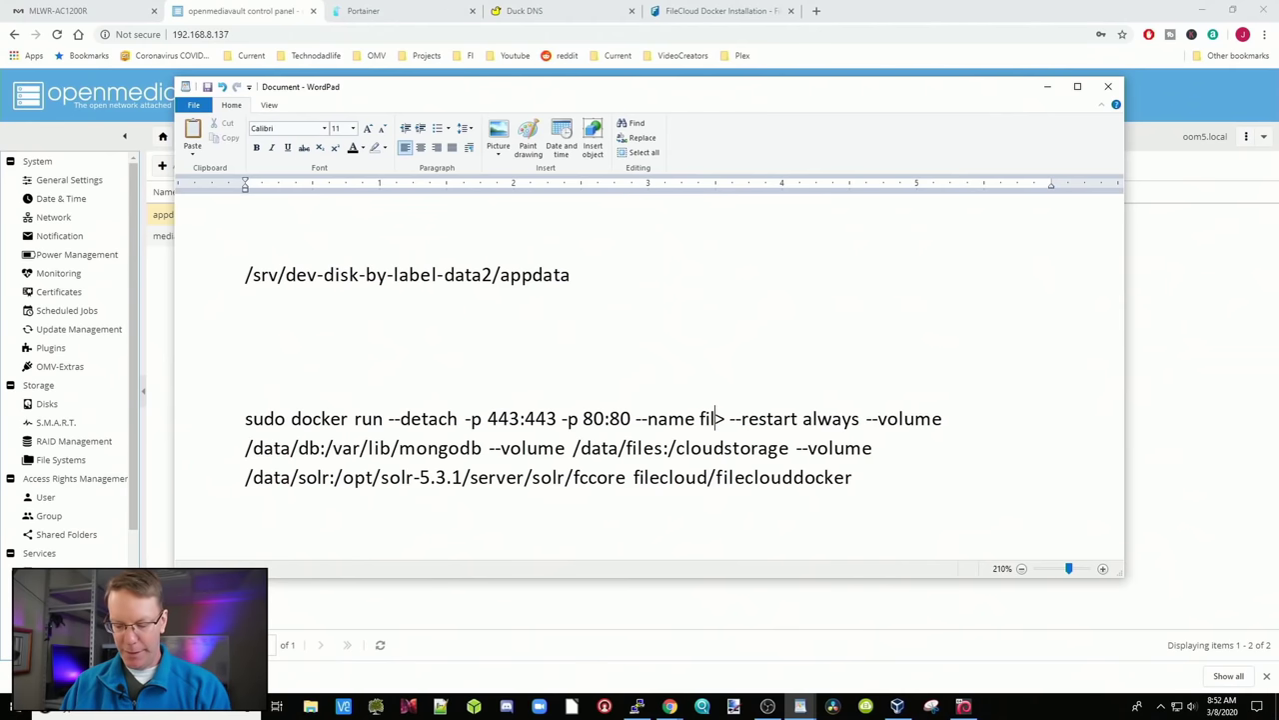
pyautogui.write('d')
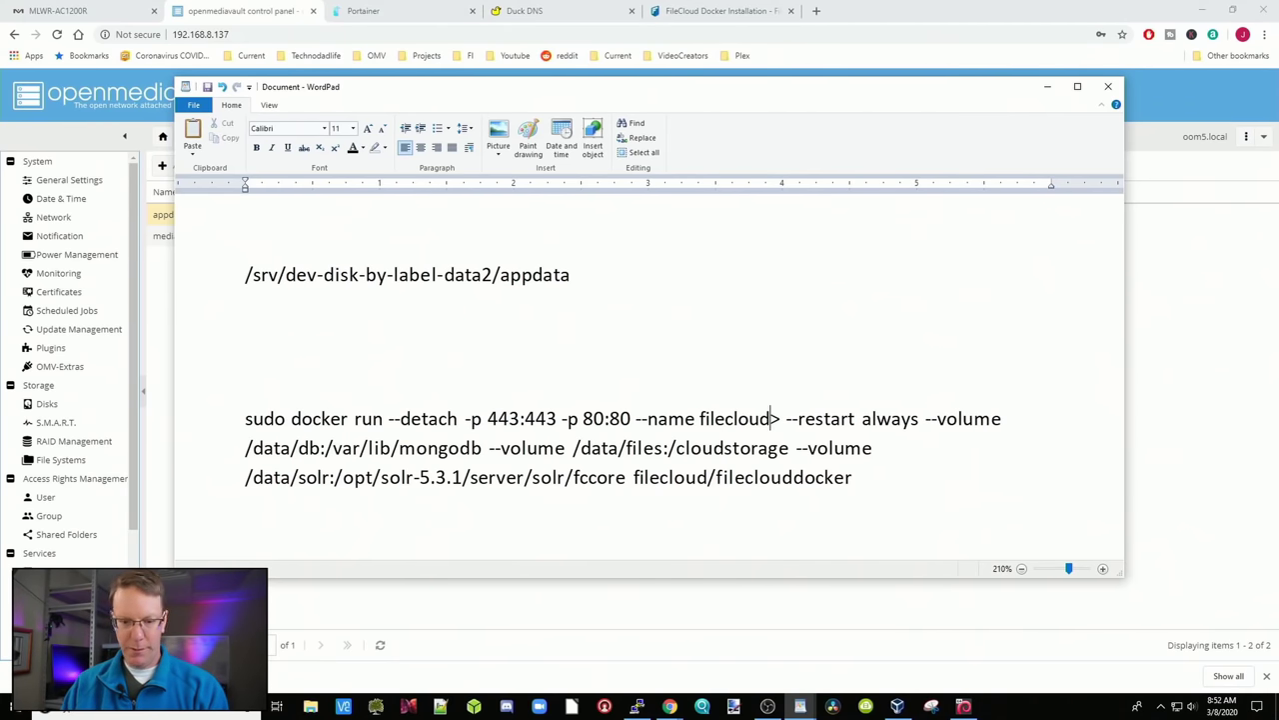
pyautogui.press('Delete')
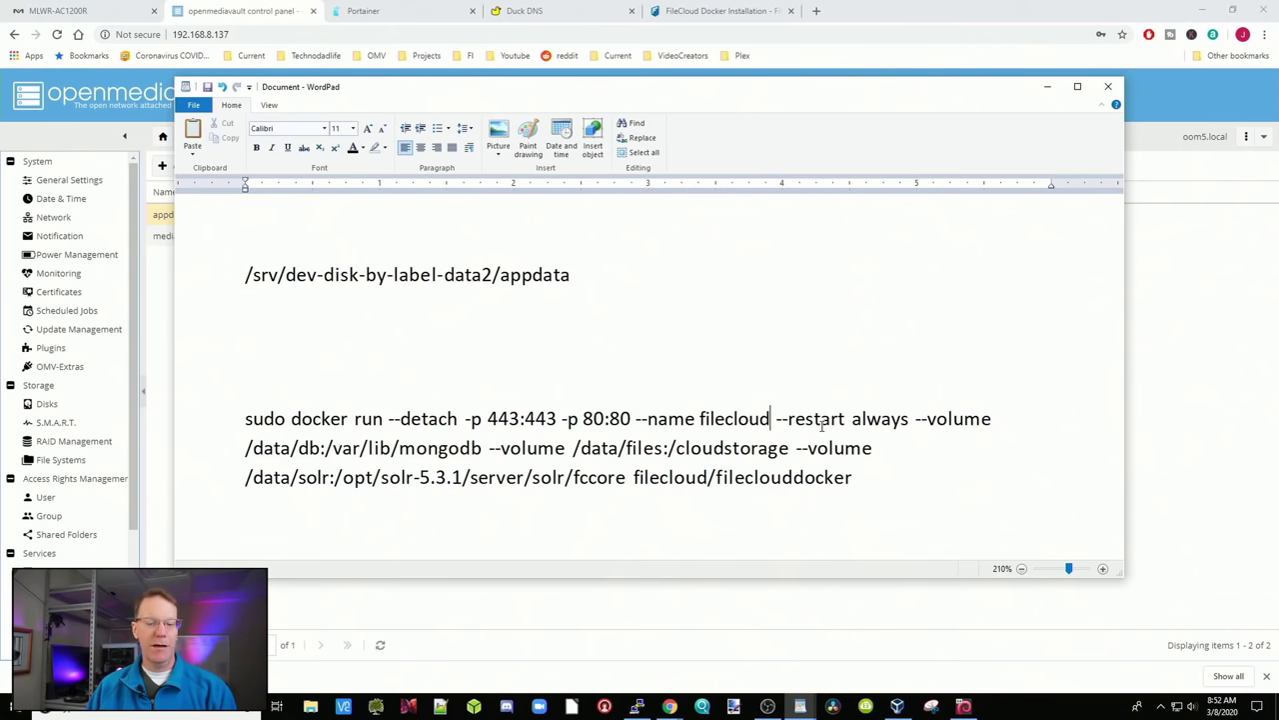
# Append /filecloud to the path line, giving /srv/dev-disk-by-label-data2/appdata/filecloud
pyautogui.moveTo(323, 450); pyautogui.dragTo(440, 444)
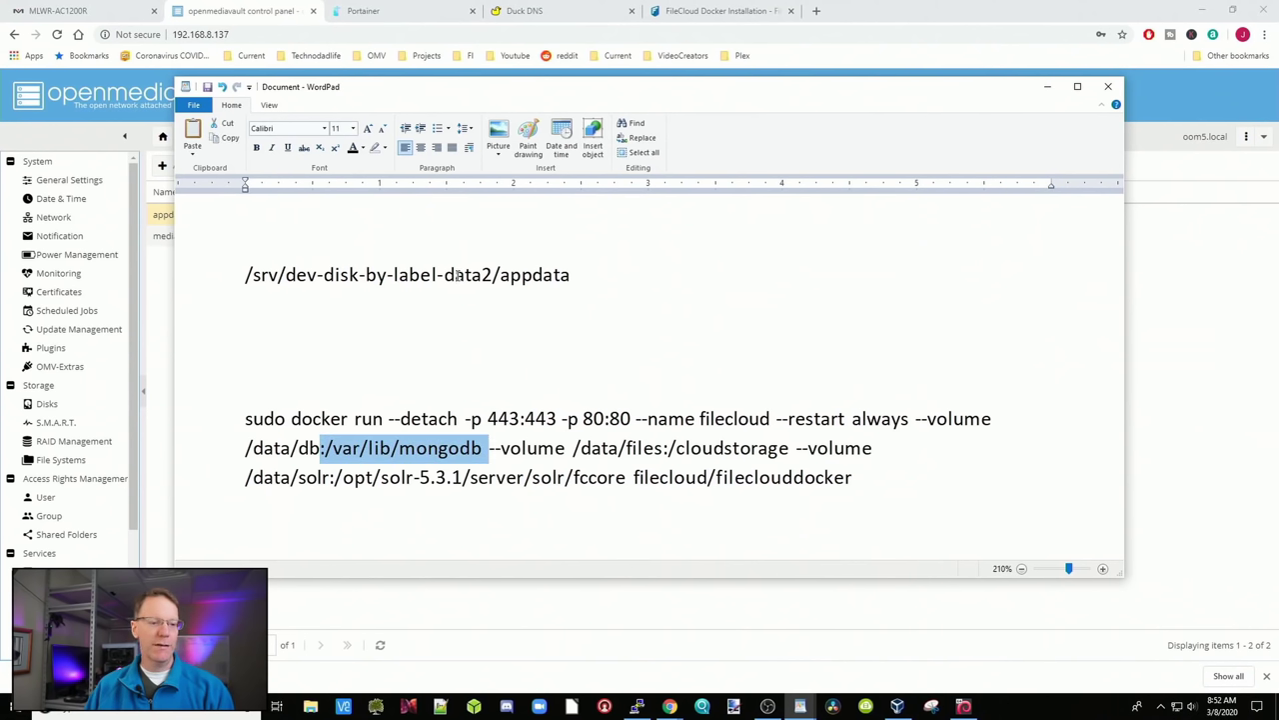
pyautogui.click(583, 275)
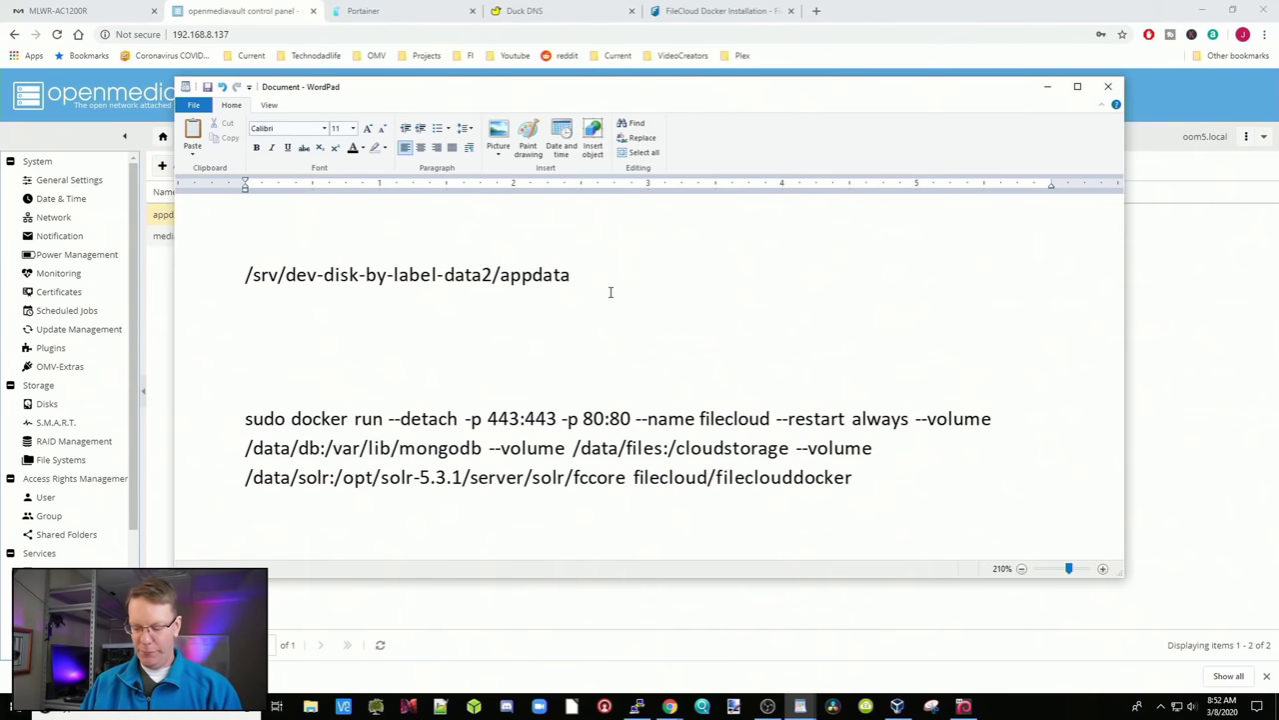
pyautogui.write('/file')
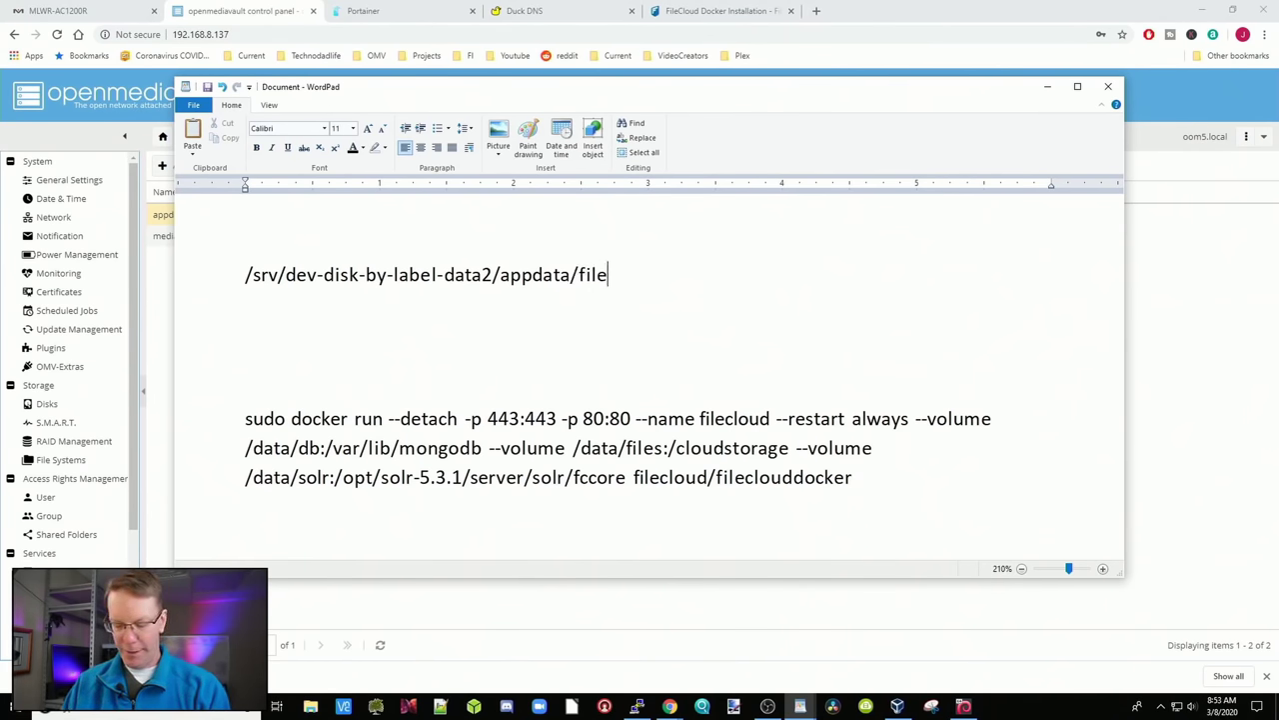
pyautogui.write('cloud')
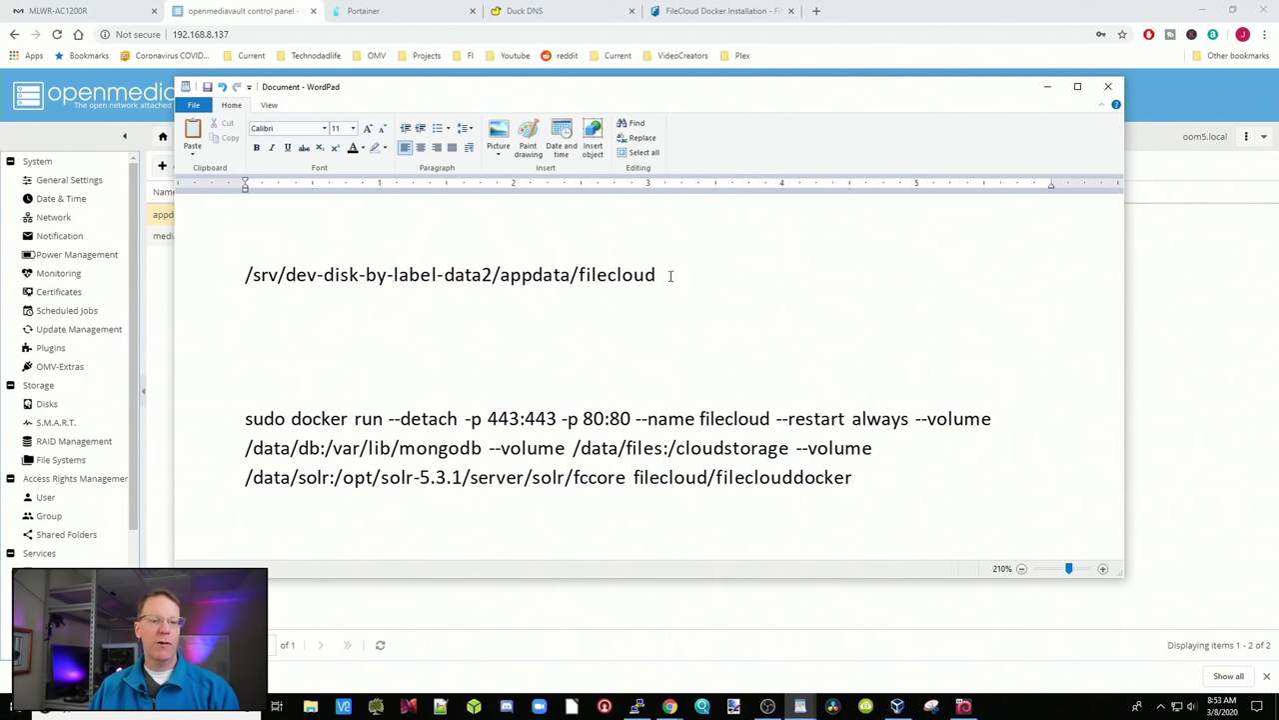
pyautogui.moveTo(671, 275); pyautogui.dragTo(221, 271)
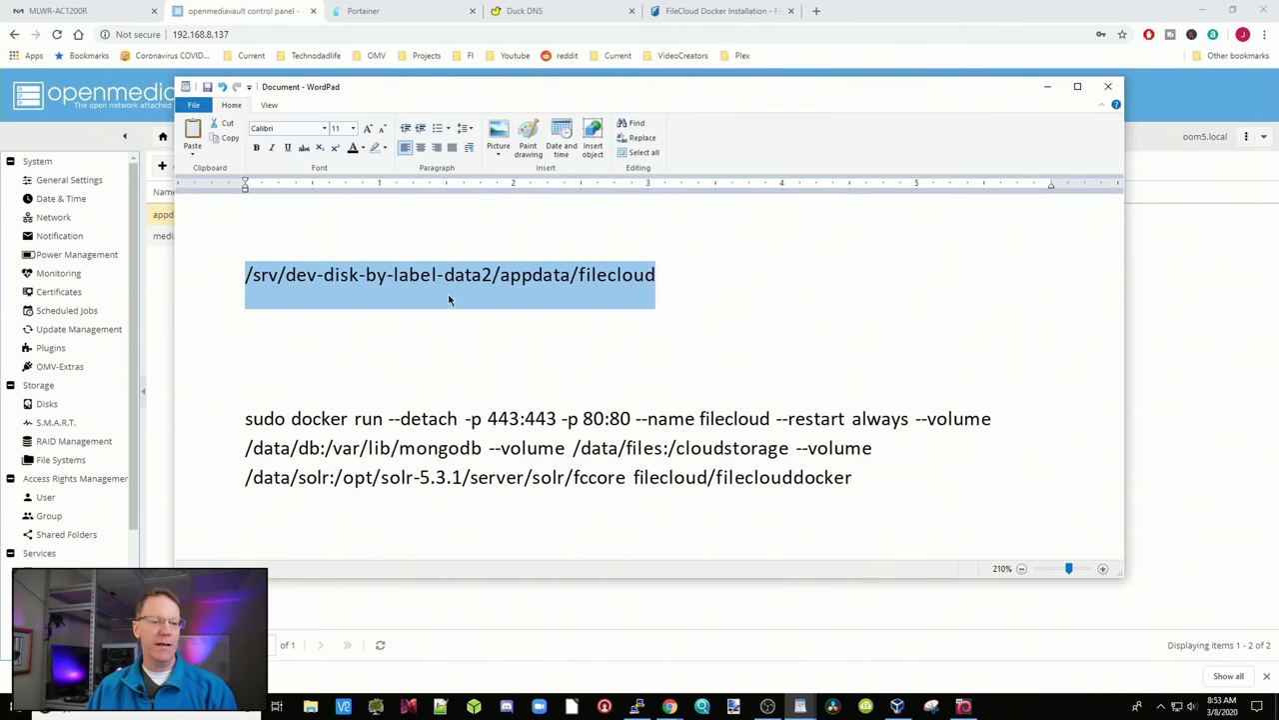
pyautogui.click(688, 288)
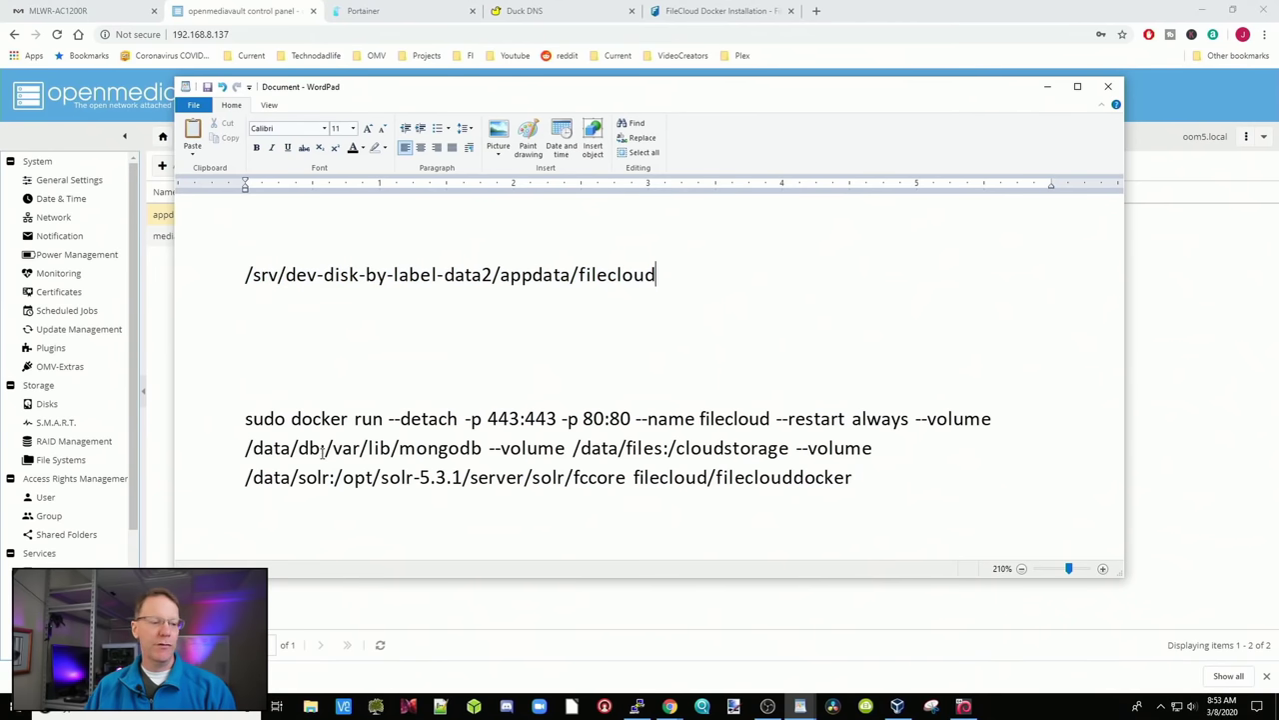
# Replace data in the db volume's host path with the copied filecloud path
pyautogui.moveTo(291, 448); pyautogui.dragTo(253, 449)
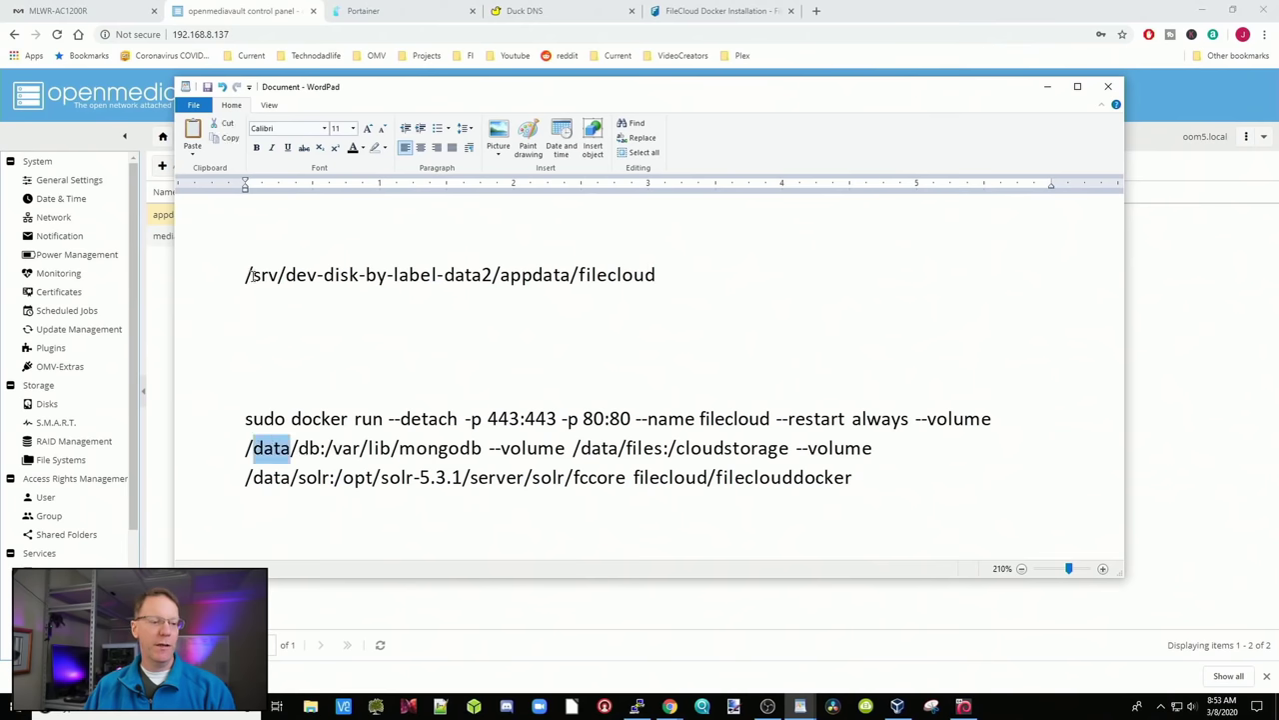
pyautogui.moveTo(252, 276)
pyautogui.mouseDown()
pyautogui.moveTo(491, 275)
pyautogui.moveTo(253, 276)
pyautogui.mouseUp()
pyautogui.keyDown('shift'); pyautogui.click(656, 272); pyautogui.keyUp('shift')
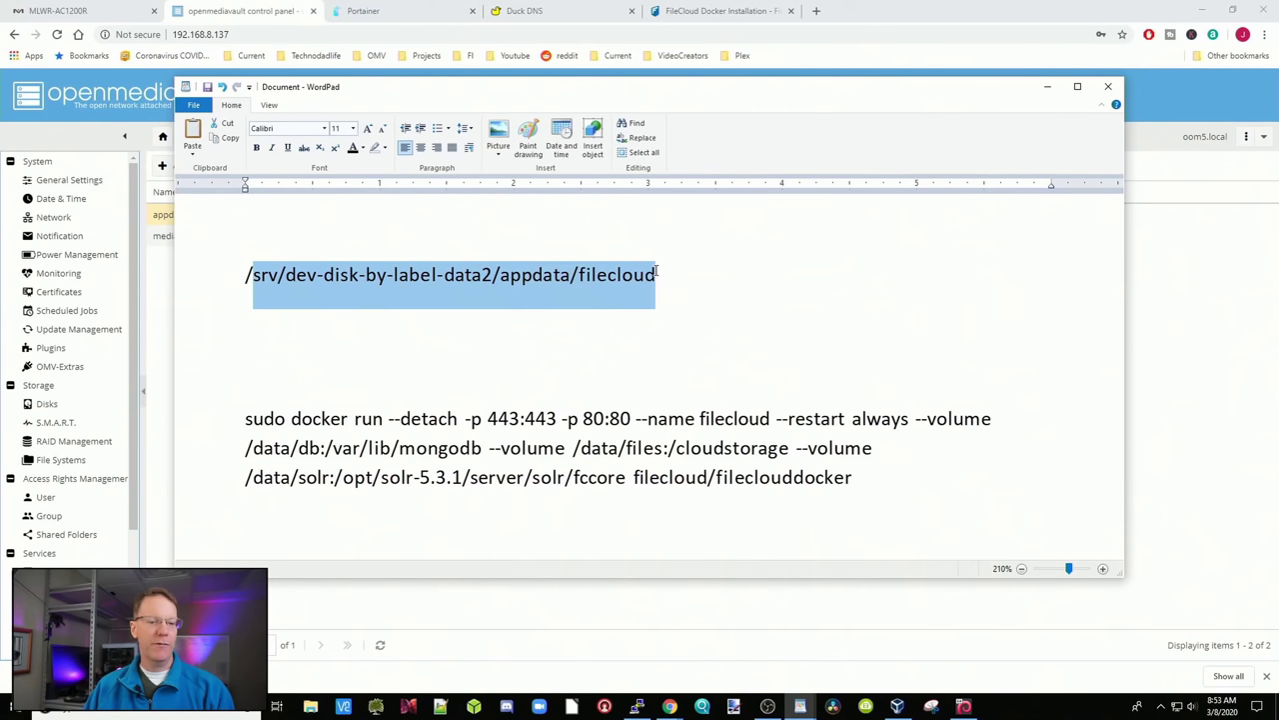
pyautogui.rightClick(590, 280)
pyautogui.click(600, 296)
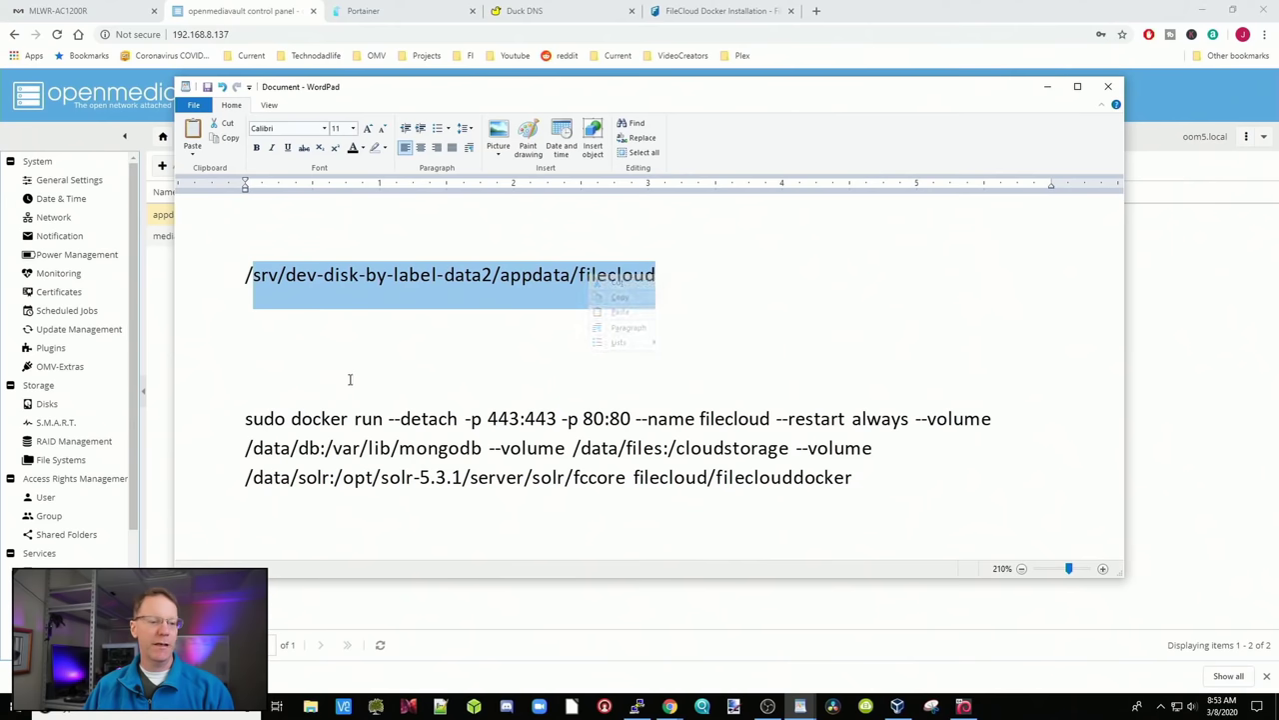
pyautogui.moveTo(253, 449); pyautogui.dragTo(289, 450)
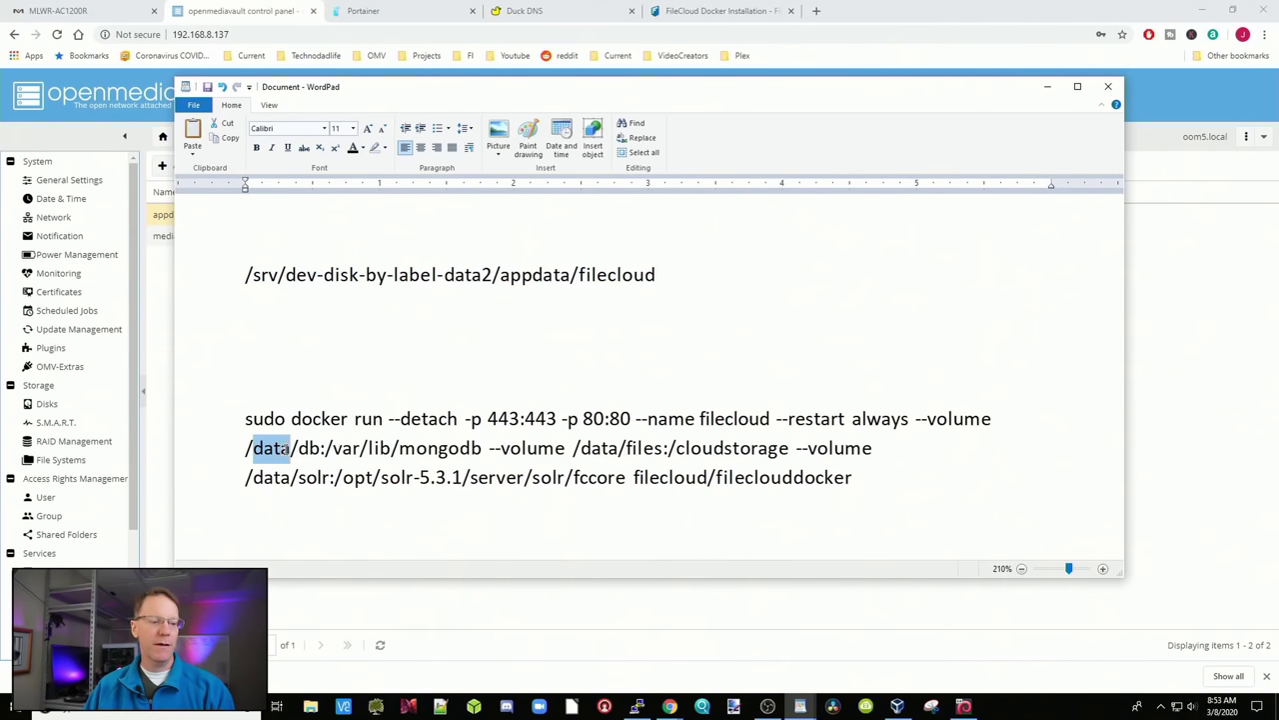
pyautogui.rightClick(268, 452)
pyautogui.click(296, 479)
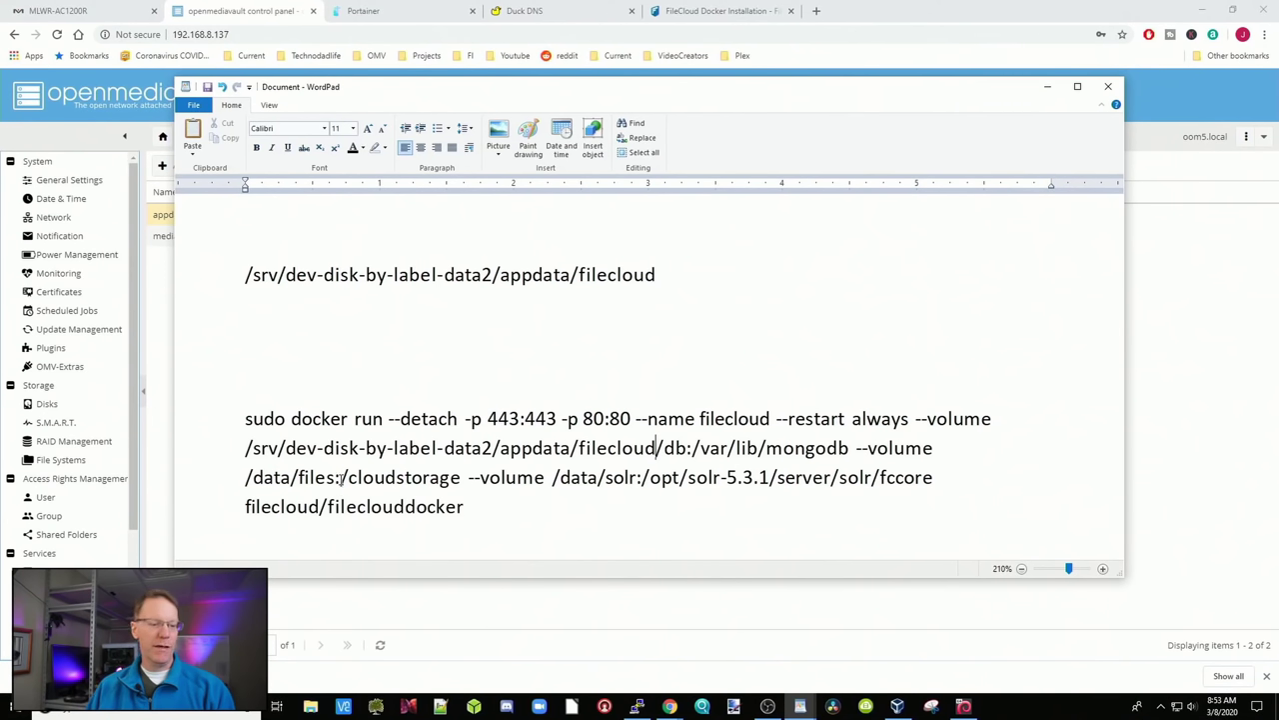
# Insert the filecloud path plus '/' before data/files in the files volume
pyautogui.moveTo(342, 477); pyautogui.dragTo(427, 480)
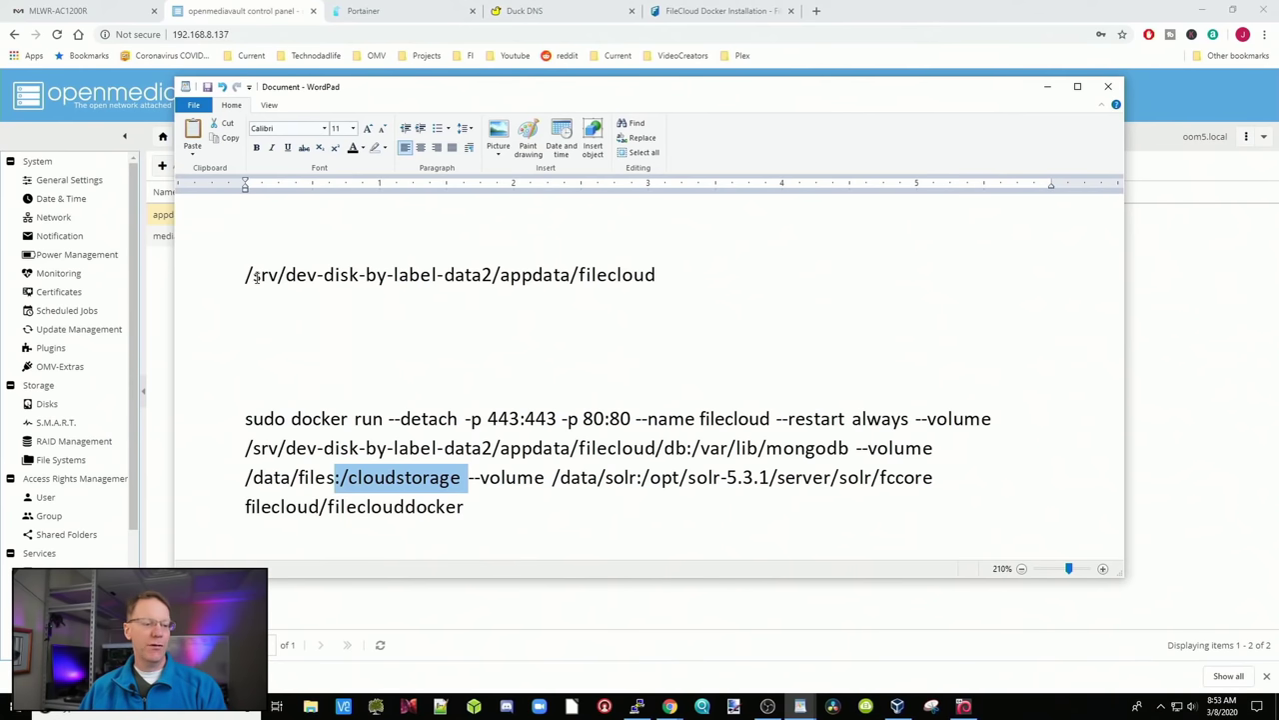
pyautogui.moveTo(252, 275); pyautogui.dragTo(643, 271)
pyautogui.rightClick(607, 277)
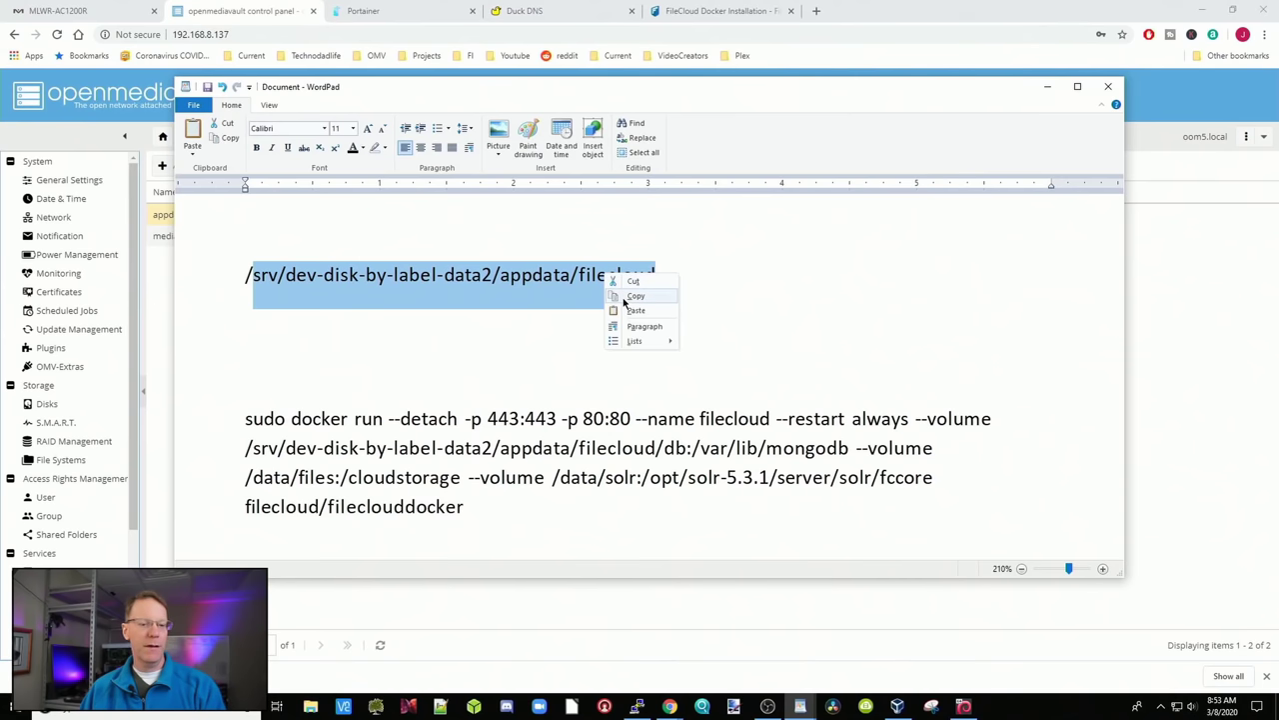
pyautogui.click(630, 297)
pyautogui.click(249, 478)
pyautogui.rightClick(253, 483)
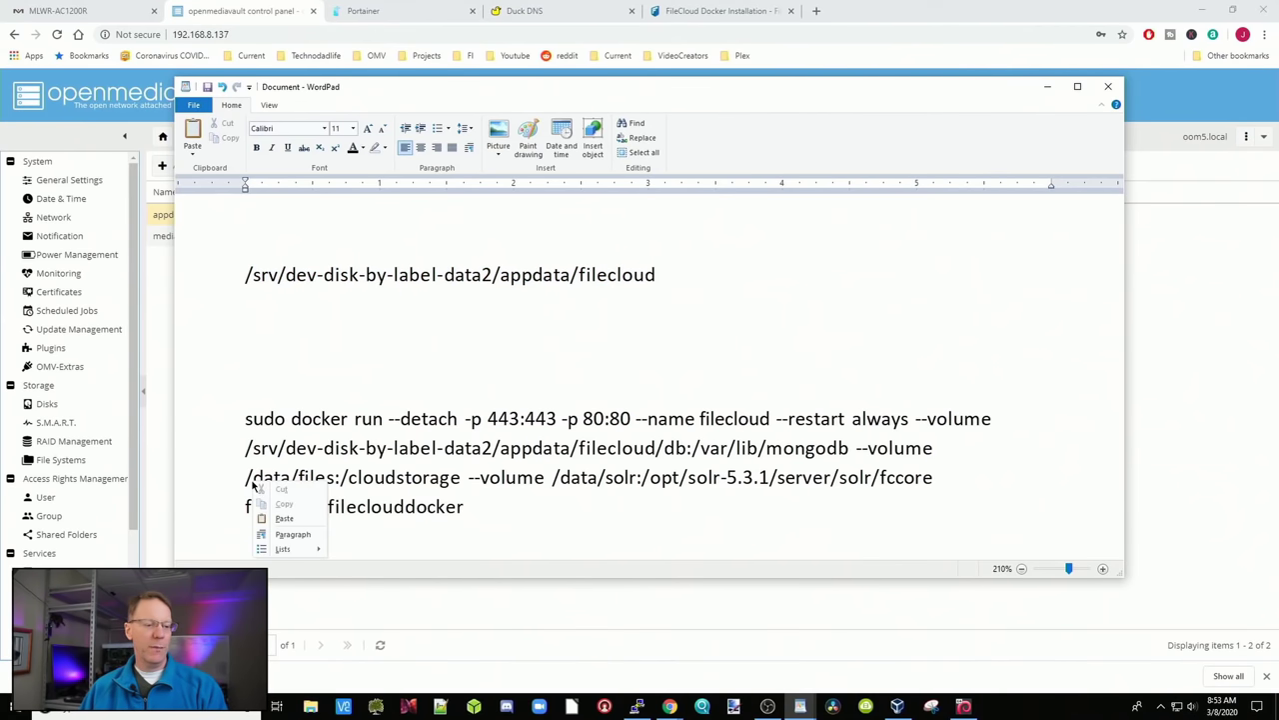
pyautogui.click(285, 517)
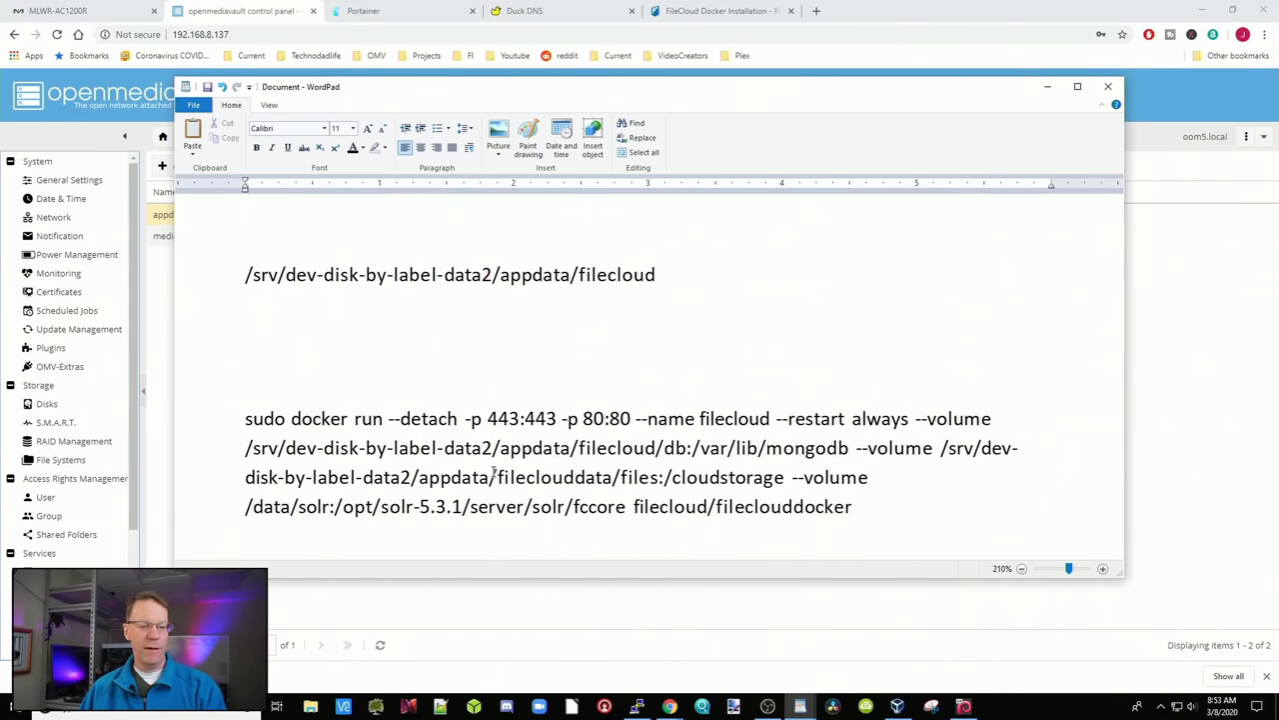
pyautogui.write('/')
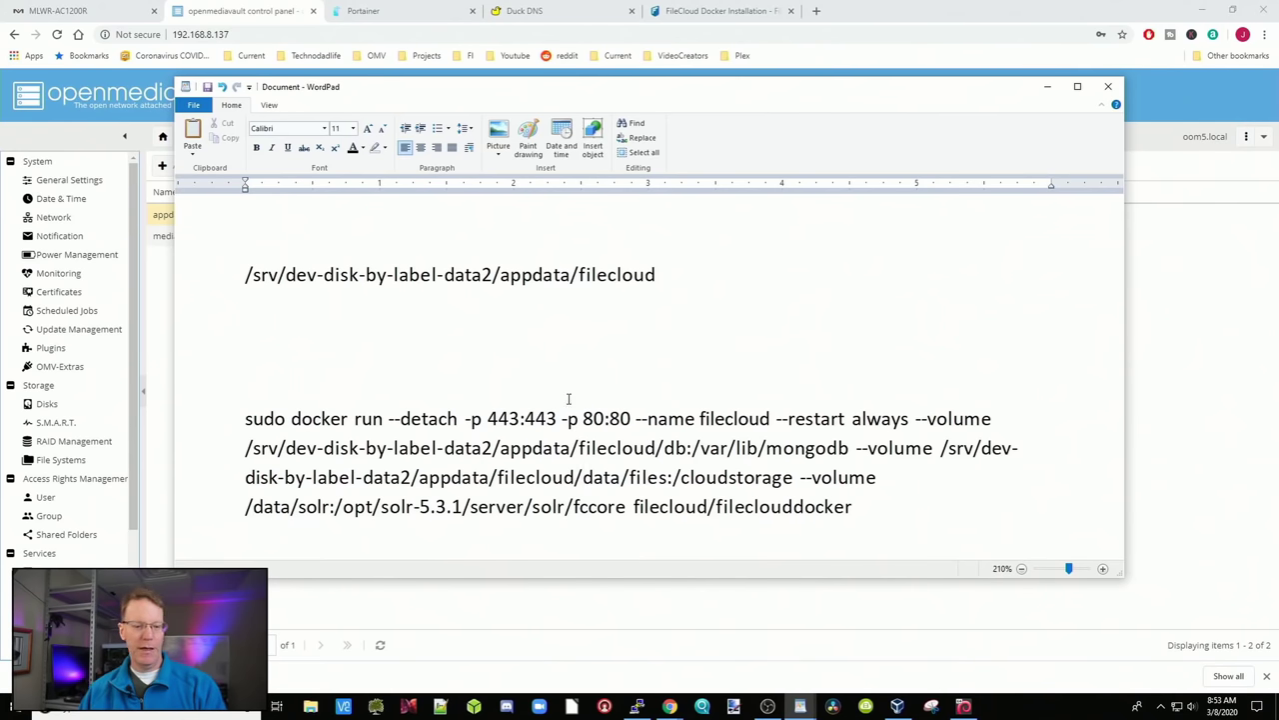
pyautogui.moveTo(517, 476); pyautogui.dragTo(637, 478)
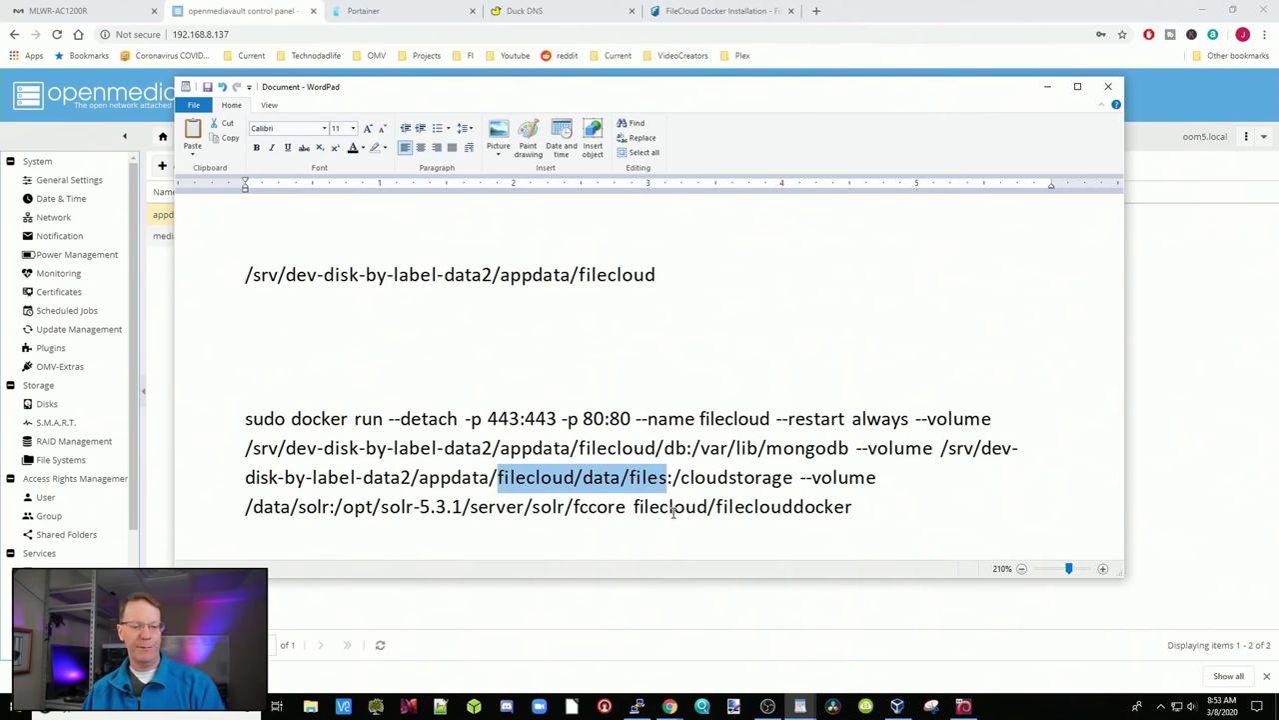
pyautogui.click(401, 538)
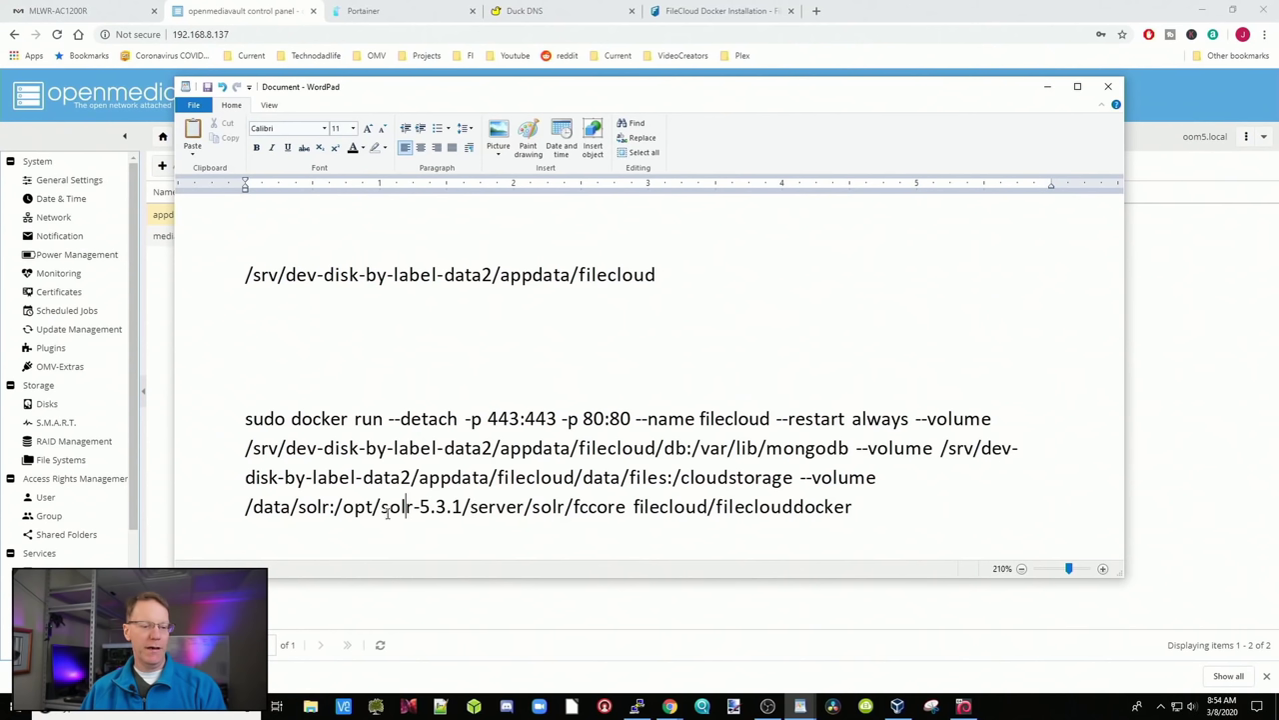
# Copy the filecloud path again and select data in the solr volume to replace it
pyautogui.moveTo(382, 507); pyautogui.dragTo(426, 506)
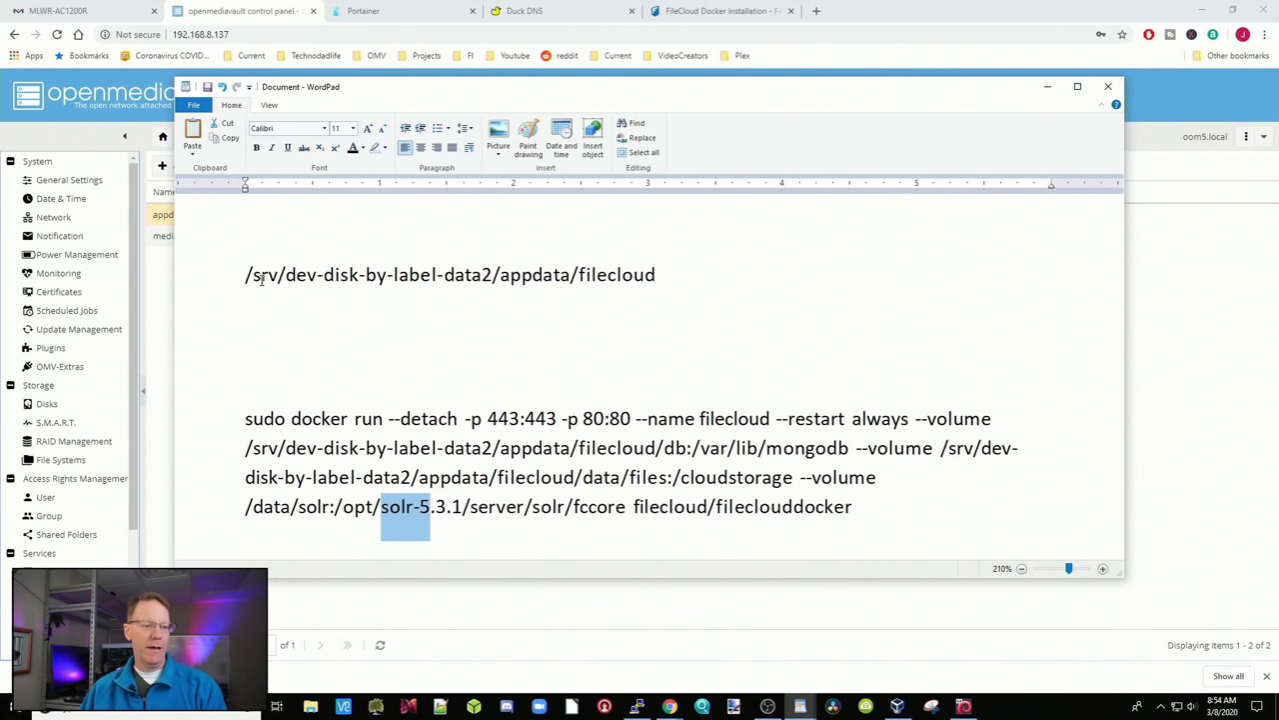
pyautogui.moveTo(253, 275); pyautogui.dragTo(602, 275)
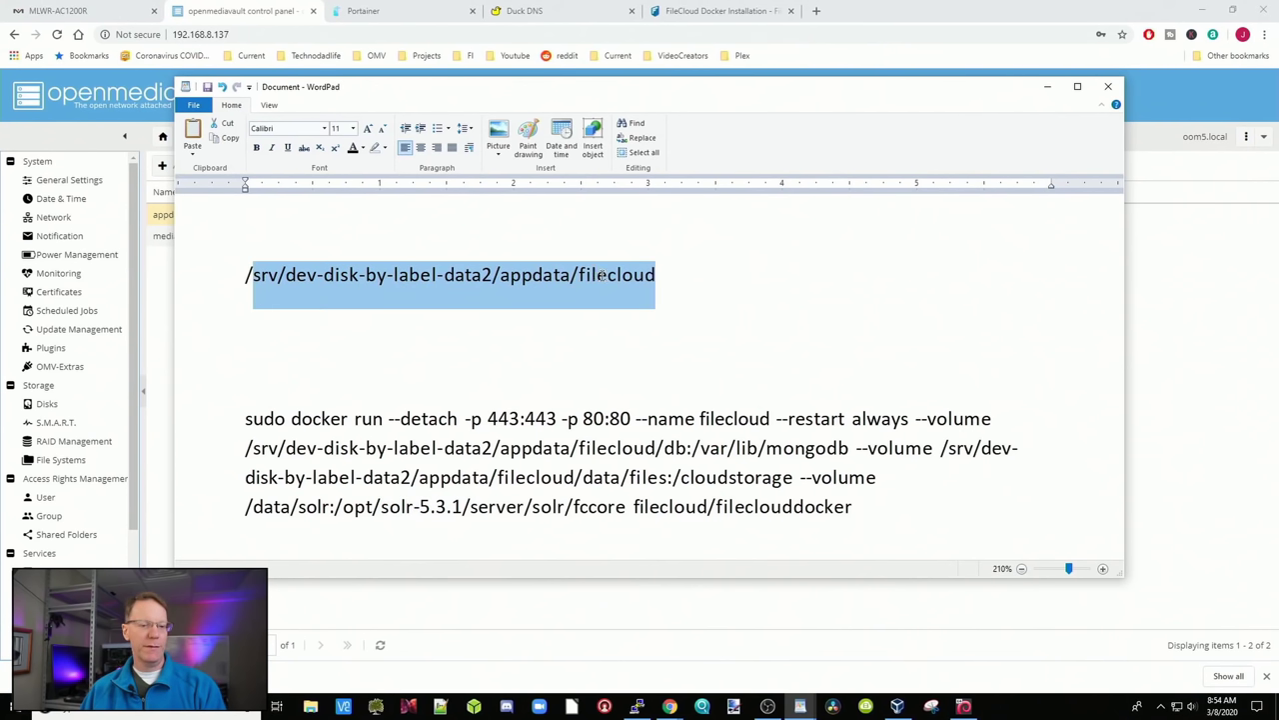
pyautogui.rightClick(569, 286)
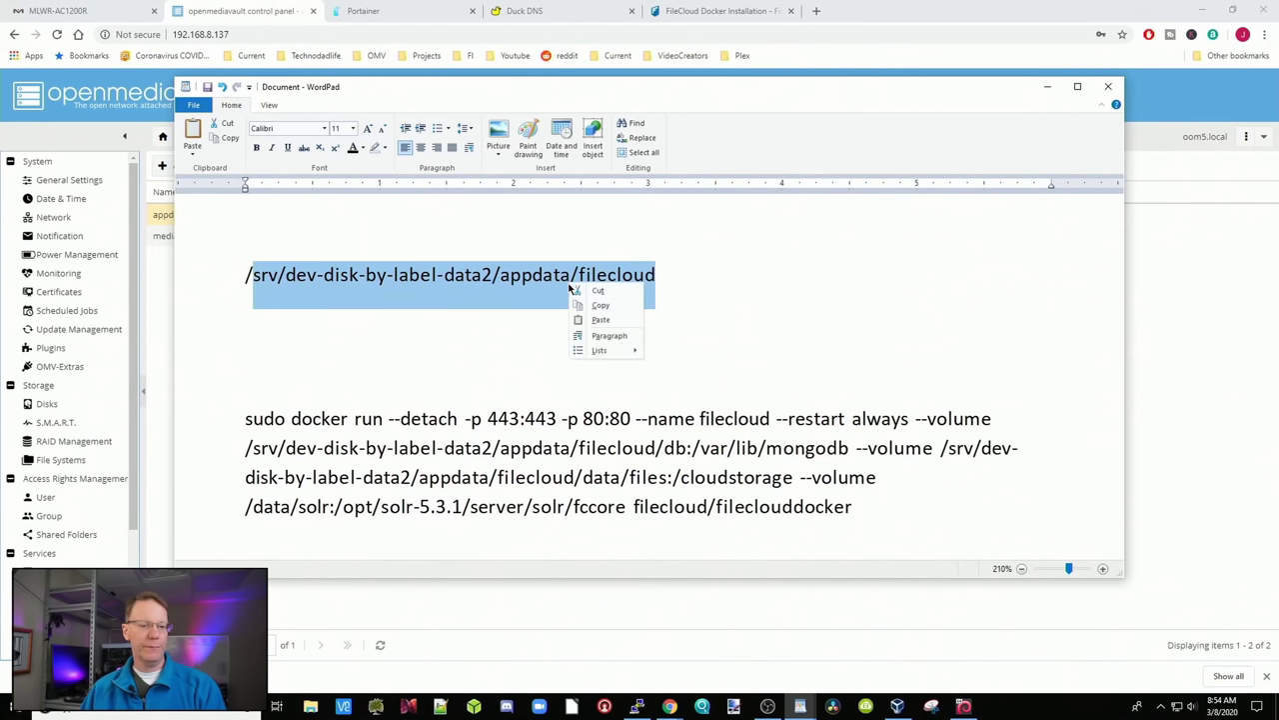
pyautogui.click(587, 305)
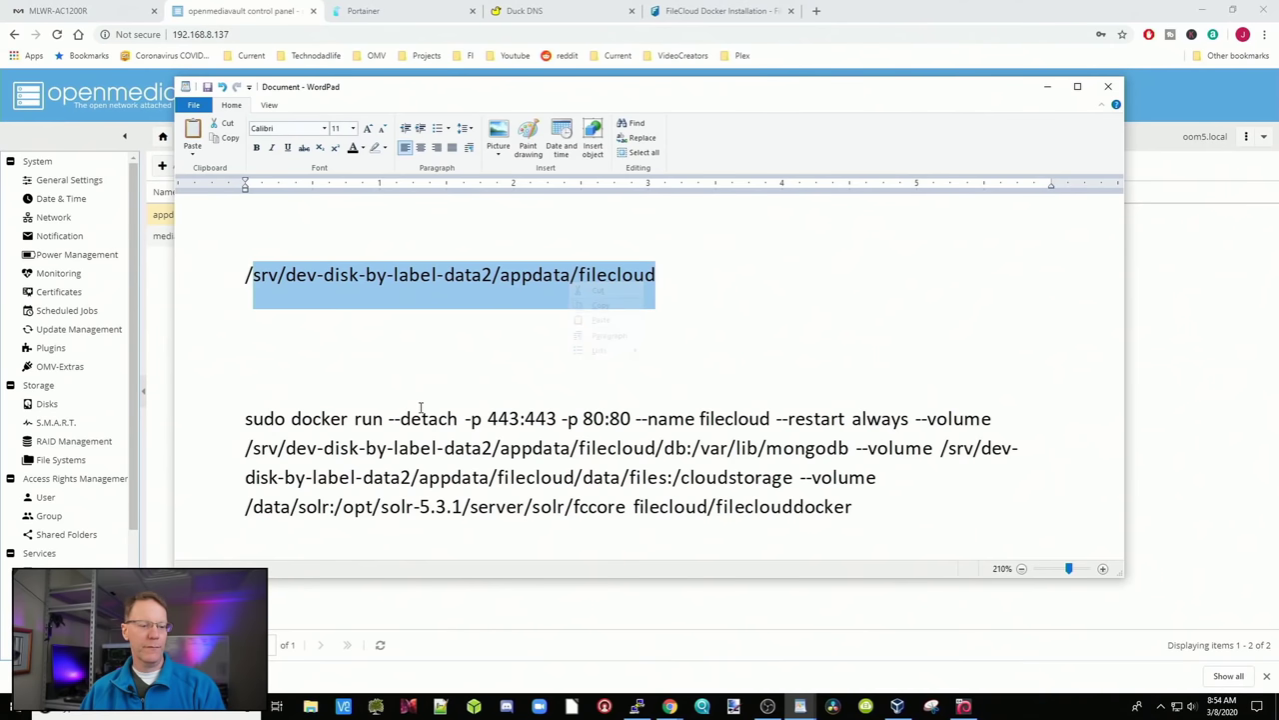
pyautogui.moveTo(290, 506); pyautogui.dragTo(254, 505)
pyautogui.rightClick(278, 512)
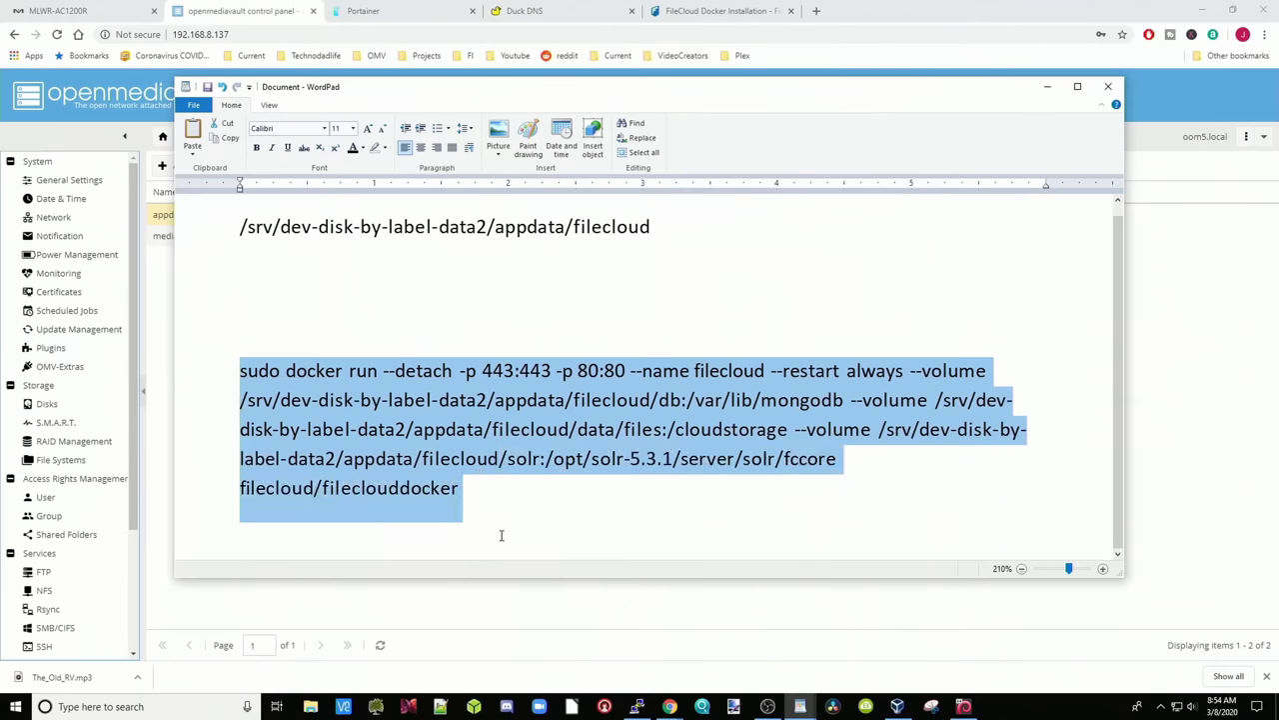
# Paste the finished filecloud docker run command into PuTTY and run it
pyautogui.rightClick(451, 431)
pyautogui.click(469, 444)
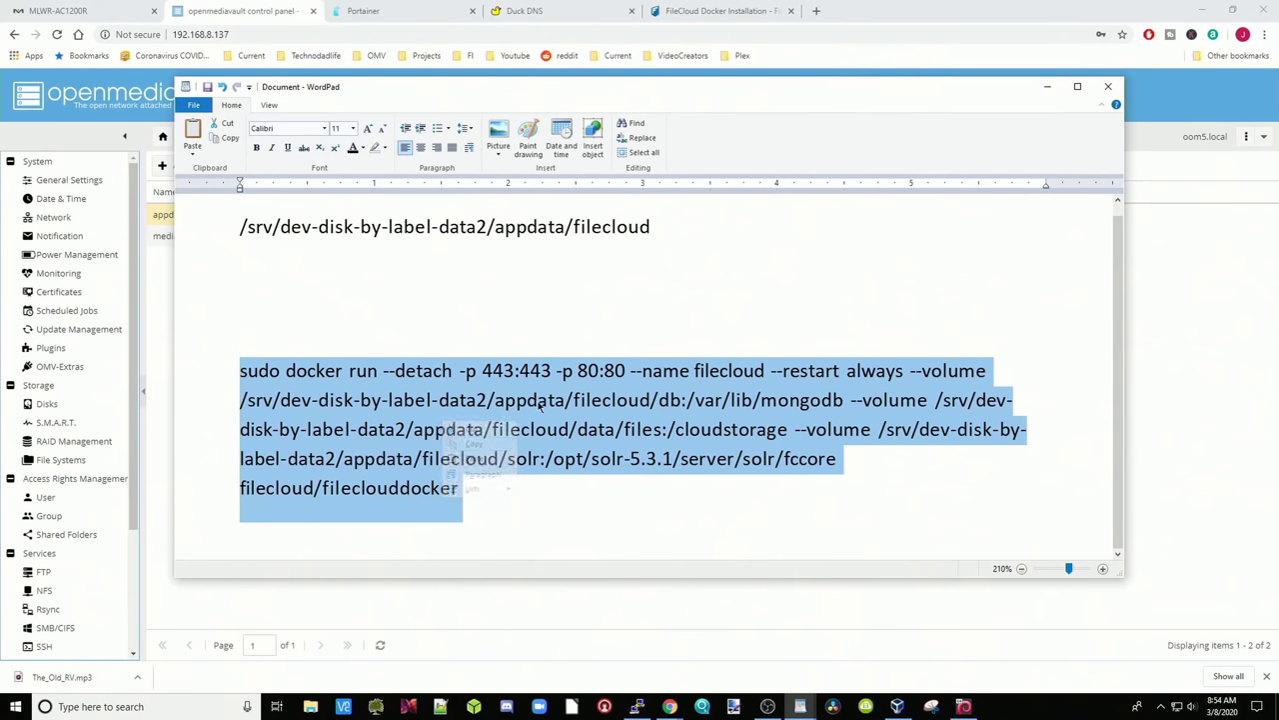
pyautogui.click(1047, 87)
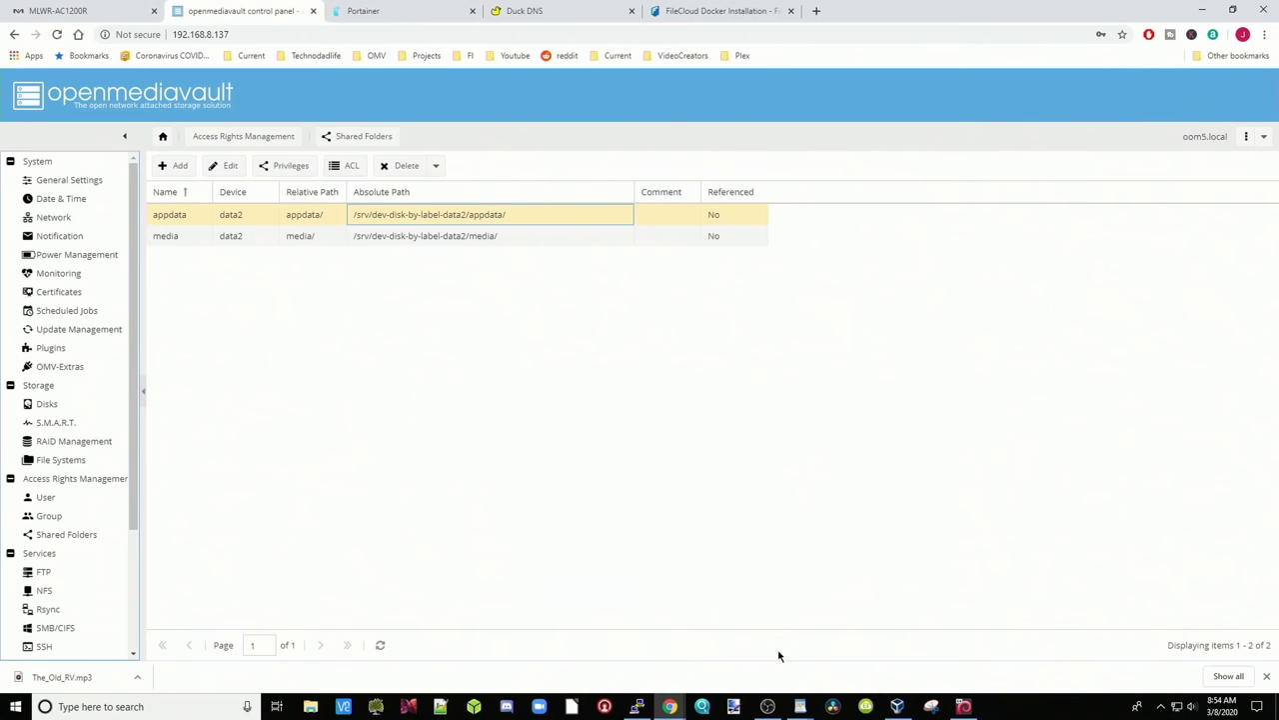
pyautogui.click(637, 706)
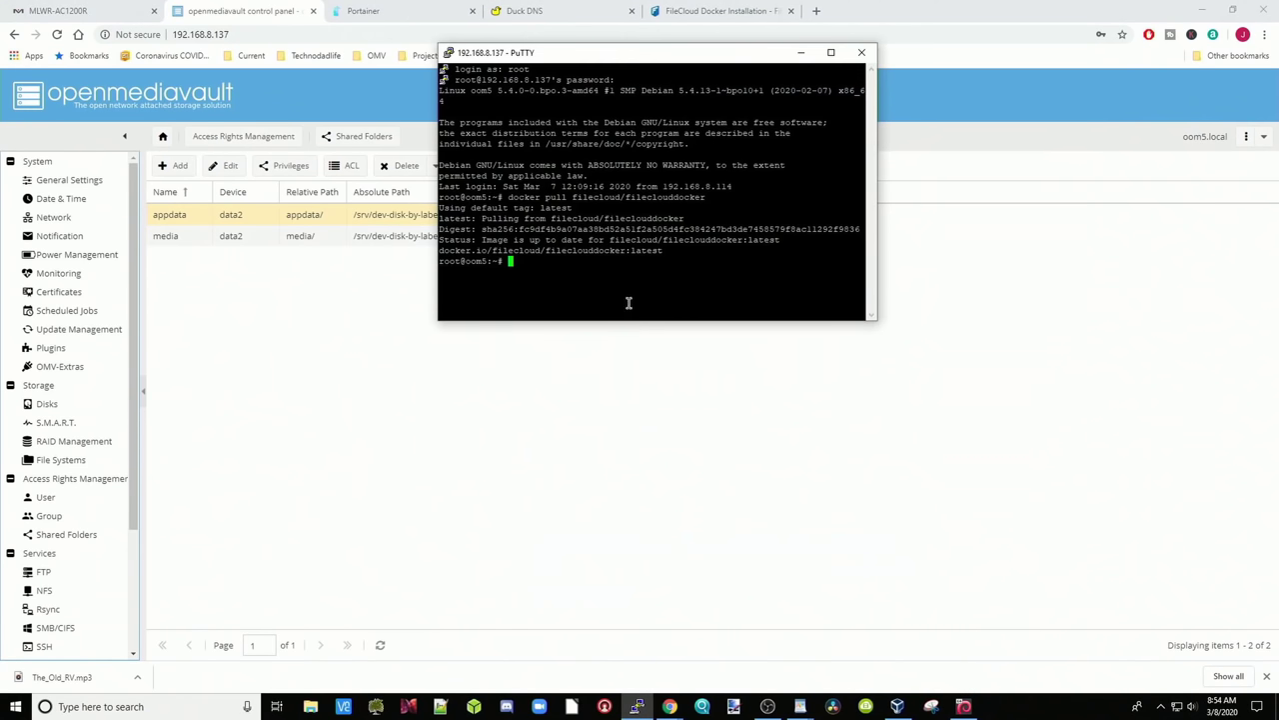
pyautogui.rightClick(535, 266)
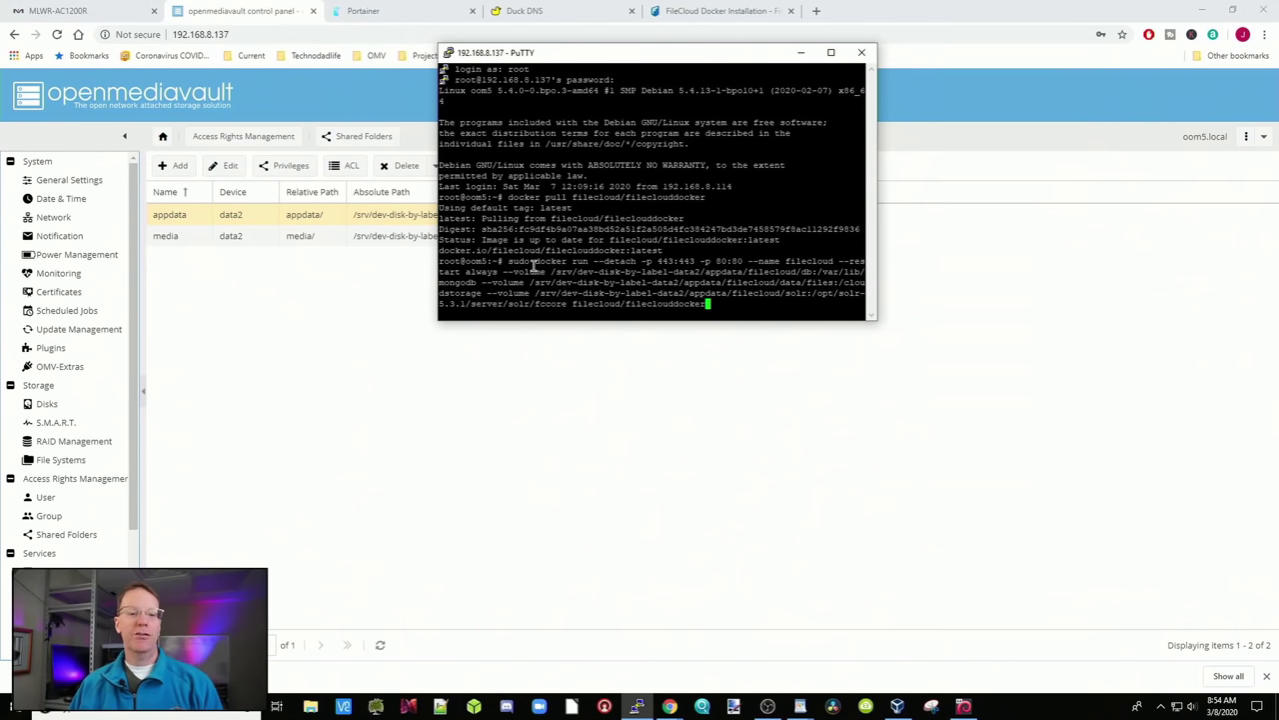
pyautogui.press('Return')
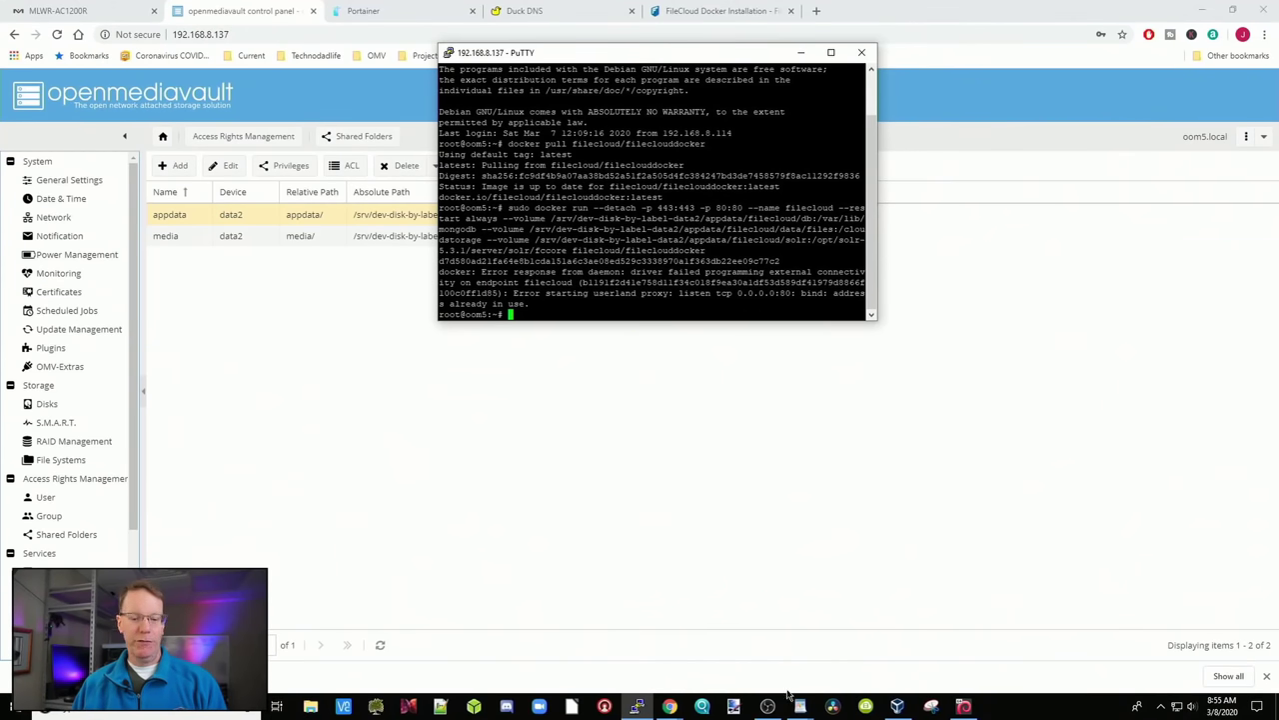
# Change the WordPad docker run command's mapping to -p 82:80 and copy the whole command
pyautogui.moveTo(800, 706)
pyautogui.click(829, 673)
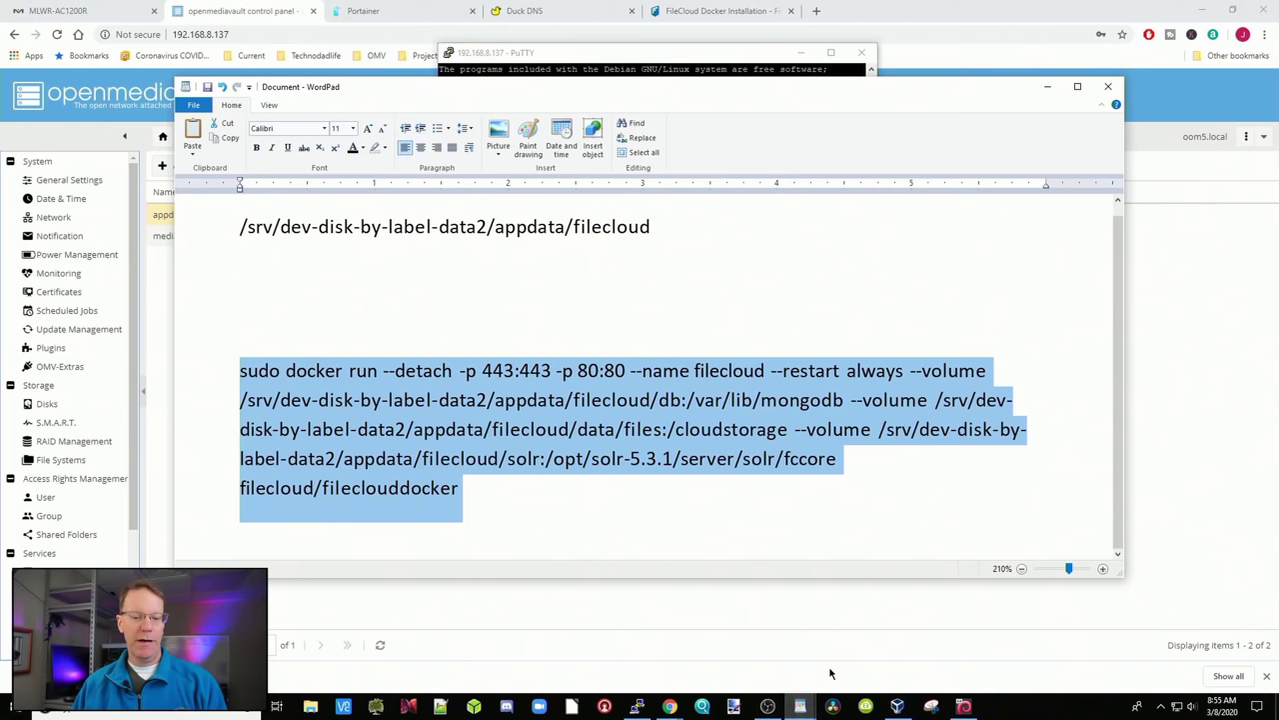
pyautogui.click(585, 365)
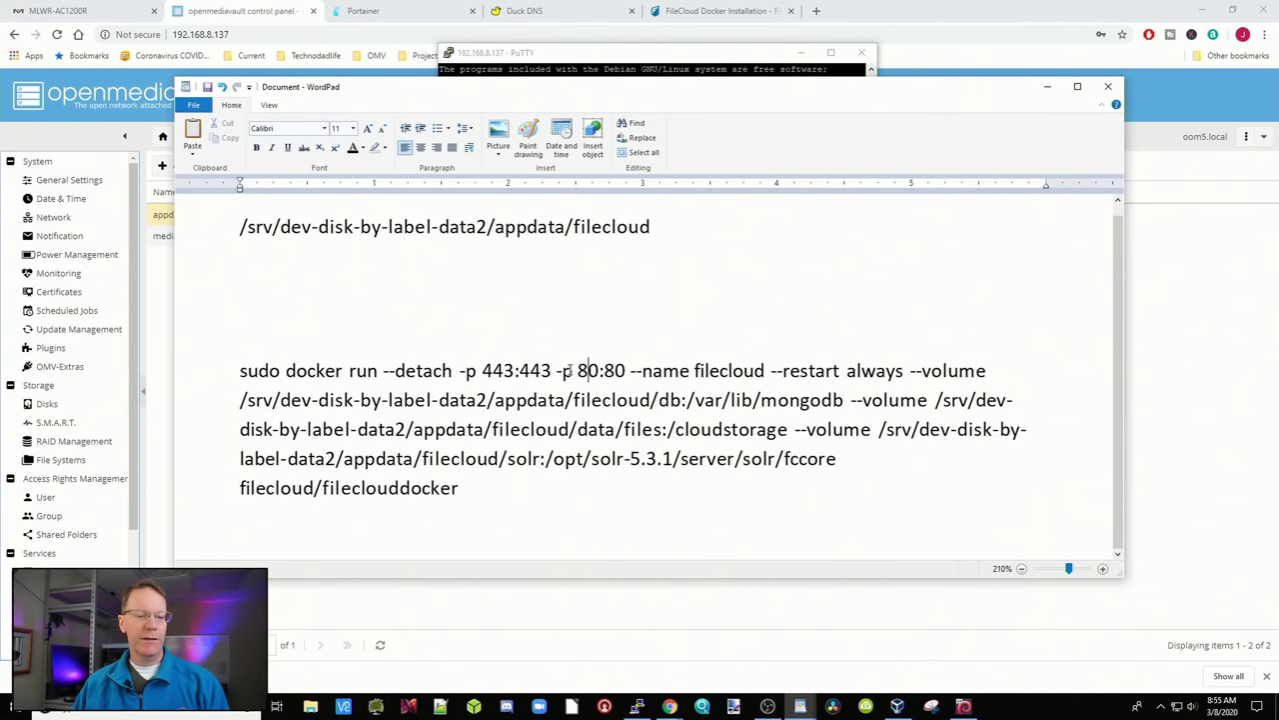
pyautogui.moveTo(564, 370); pyautogui.dragTo(627, 369)
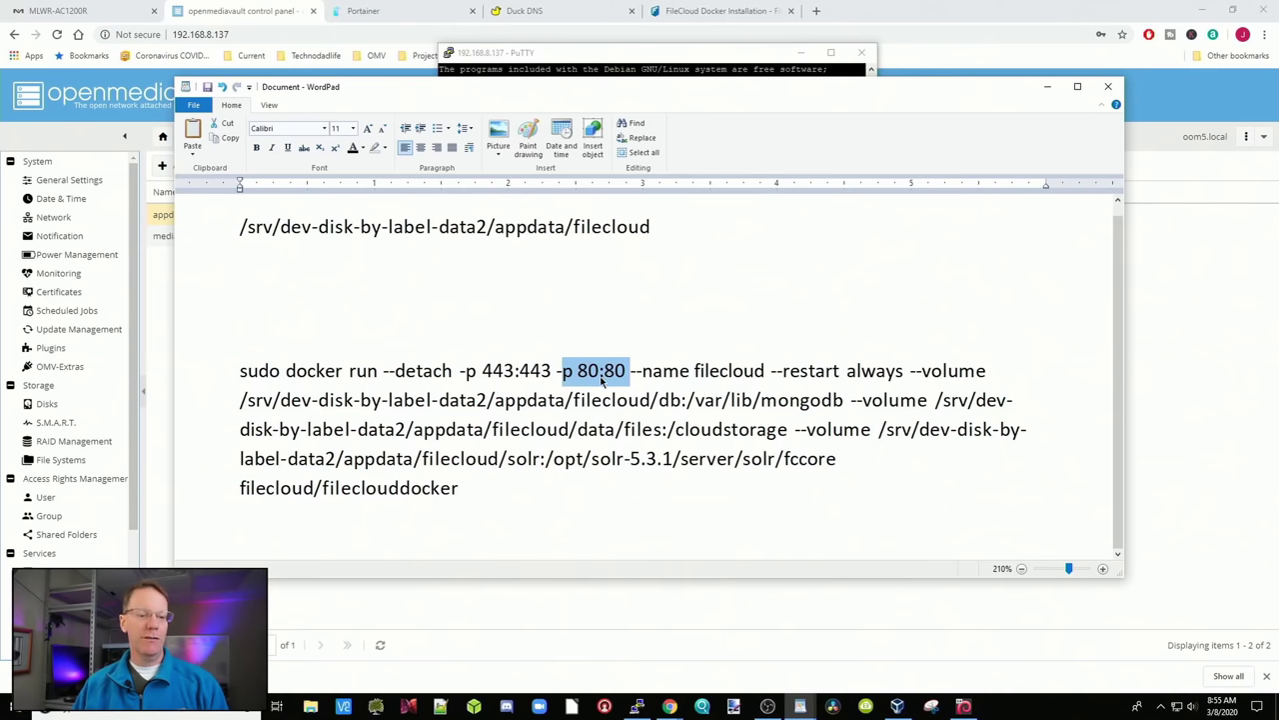
pyautogui.click(600, 372)
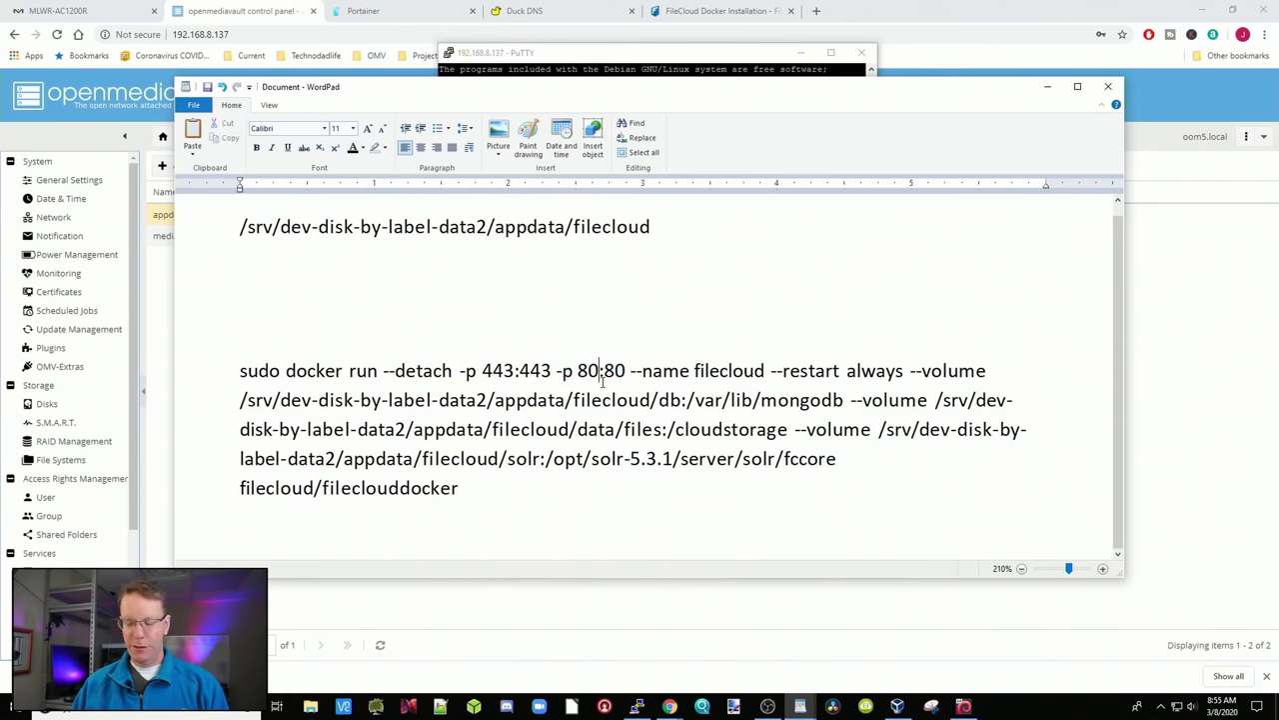
pyautogui.press('BackSpace')
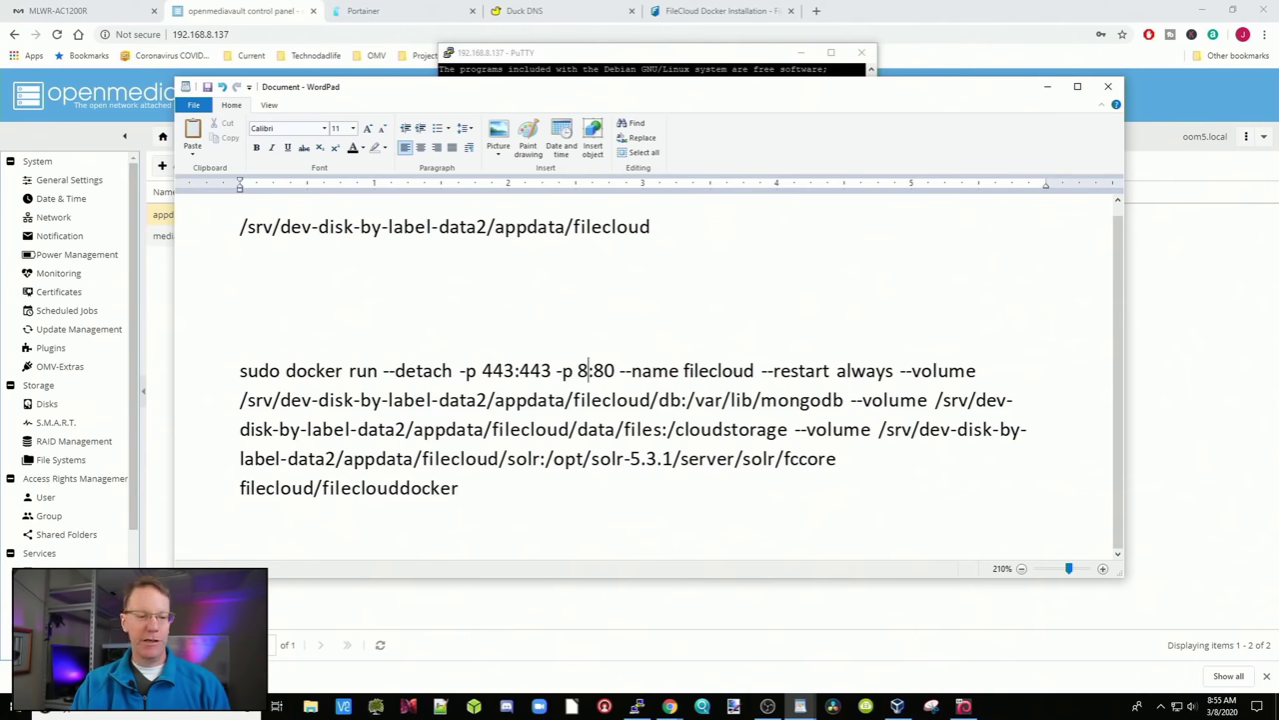
pyautogui.write('2')
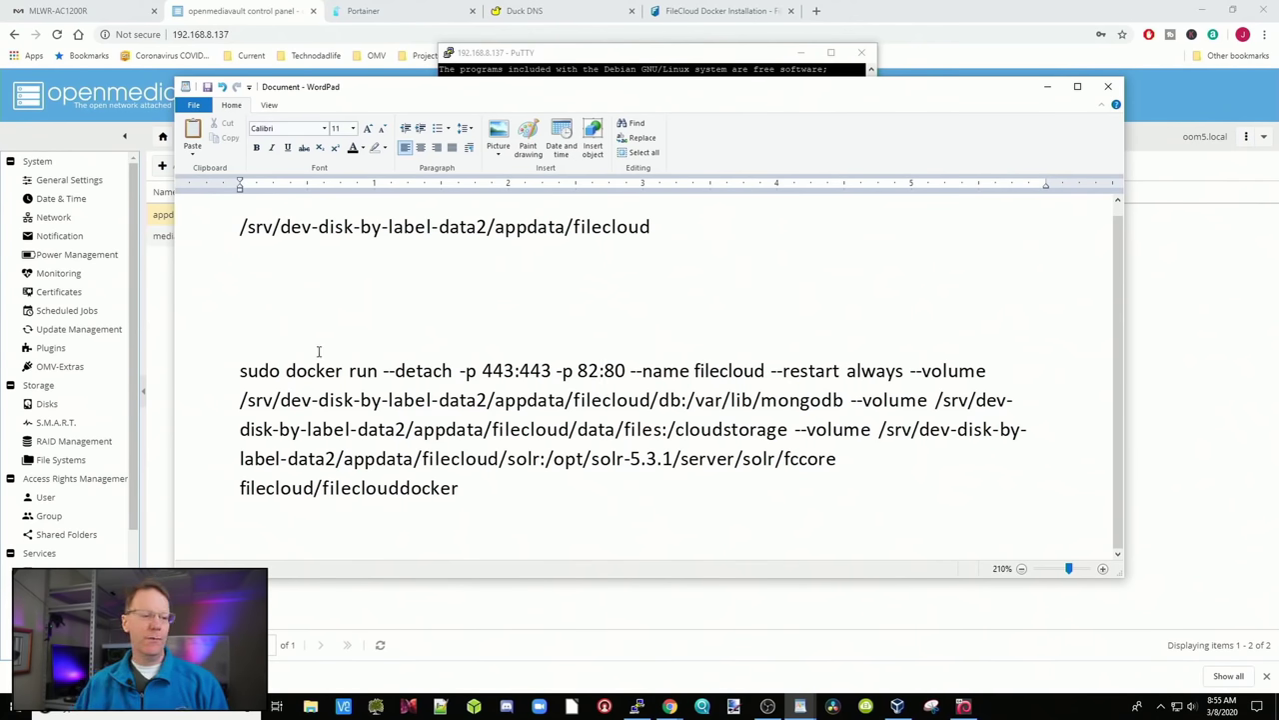
pyautogui.moveTo(240, 369); pyautogui.dragTo(457, 480)
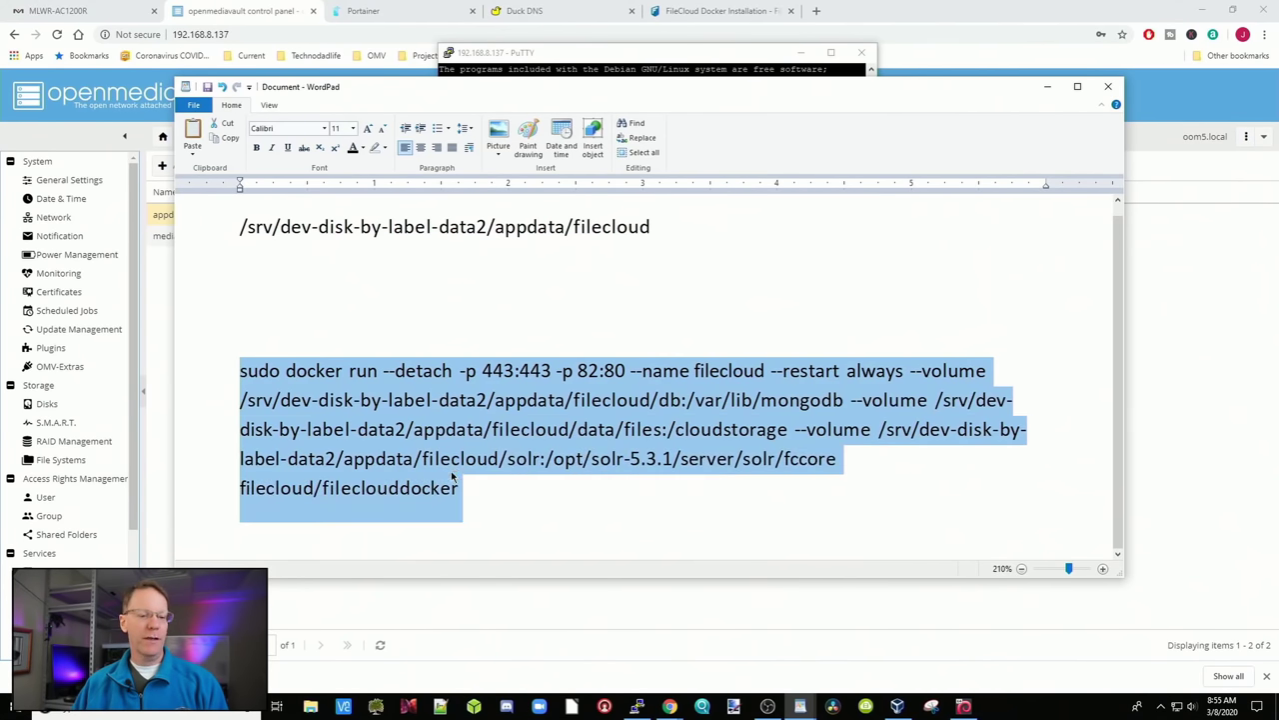
pyautogui.hotkey('ctrl', 'c')
pyautogui.click(800, 706)
# Run the revised -p 82:80 command in PuTTY, which fails because /filecloud already exists
pyautogui.rightClick(530, 314)
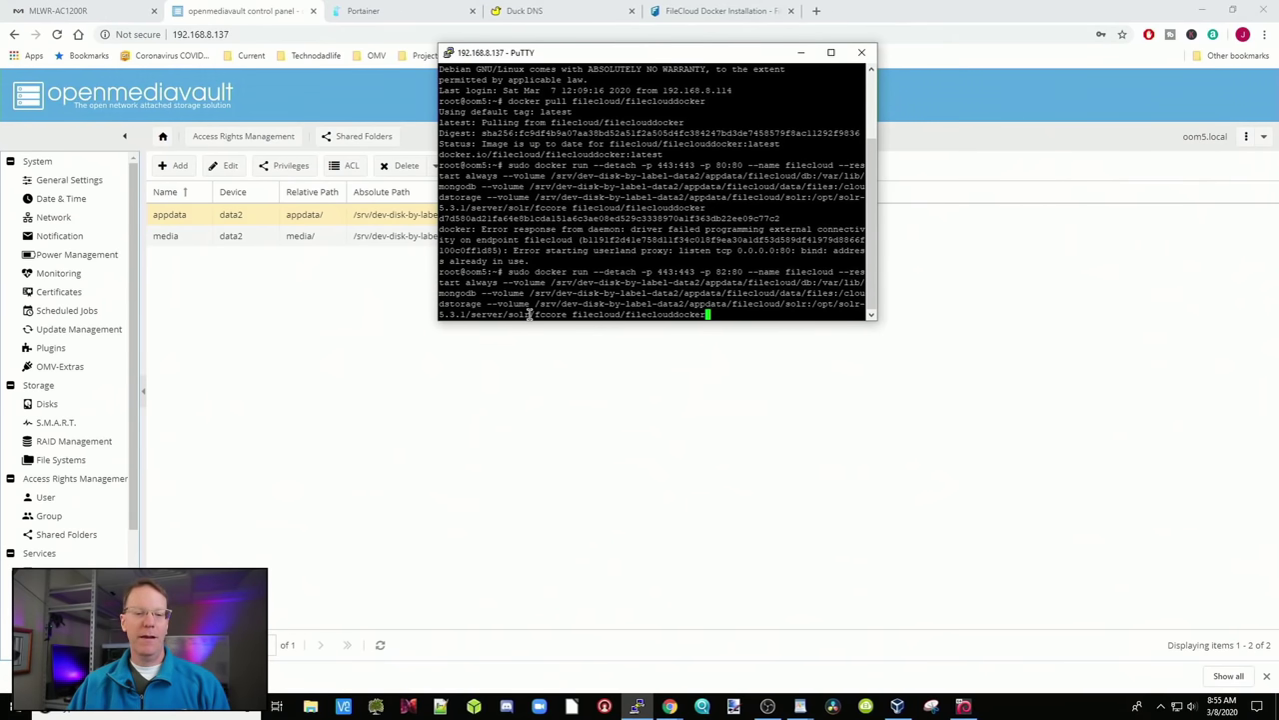
pyautogui.press('Return')
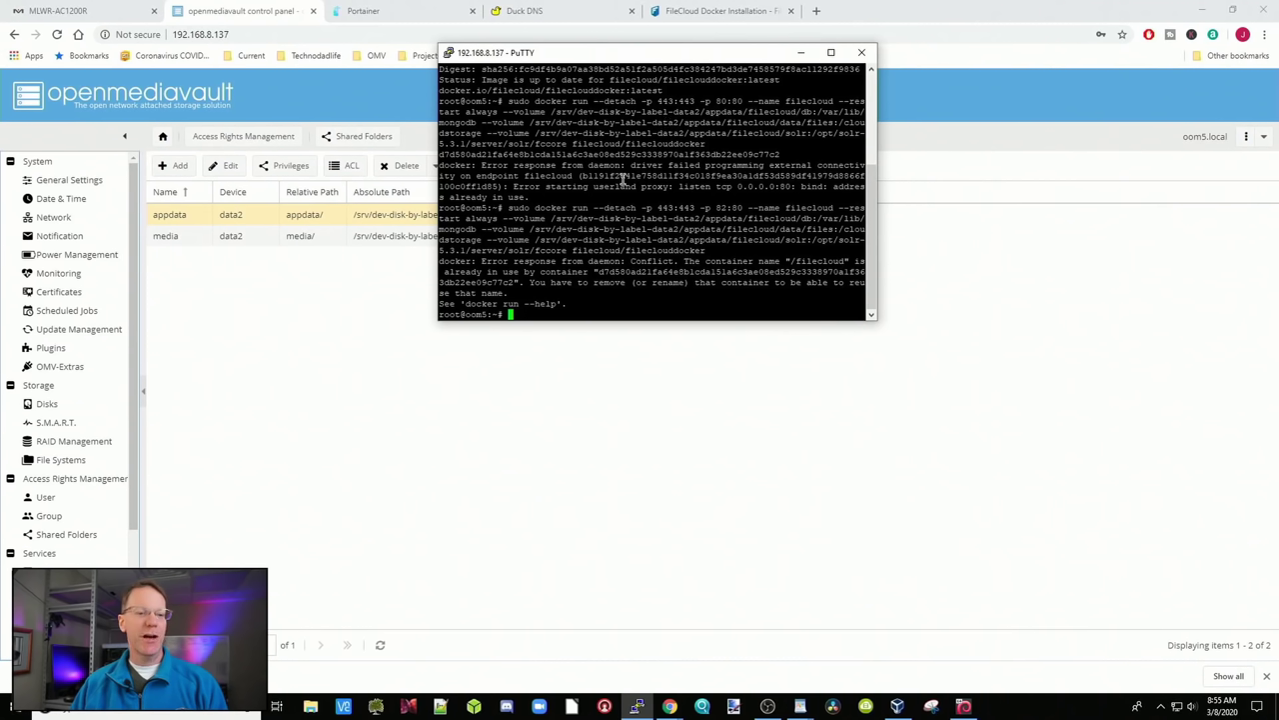
pyautogui.click(410, 12)
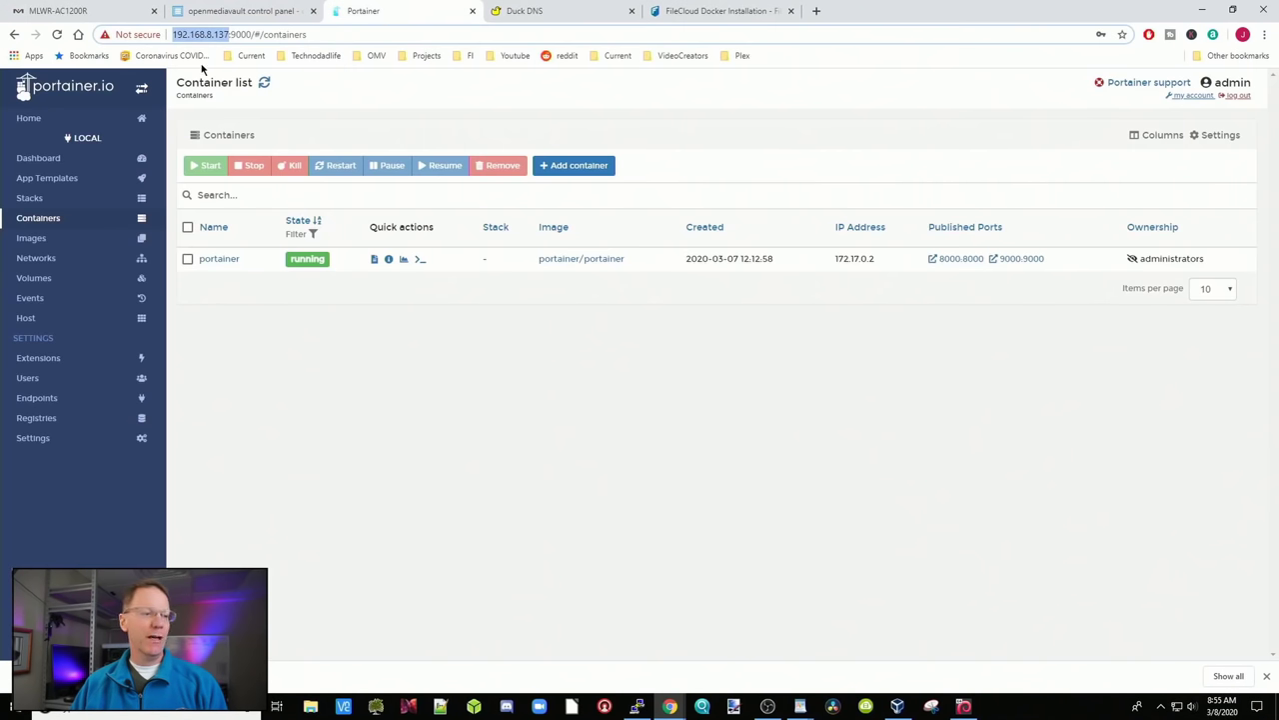
# Remove the leftover filecloud container in Portainer, including its non-persistent volumes
pyautogui.click(56, 35)
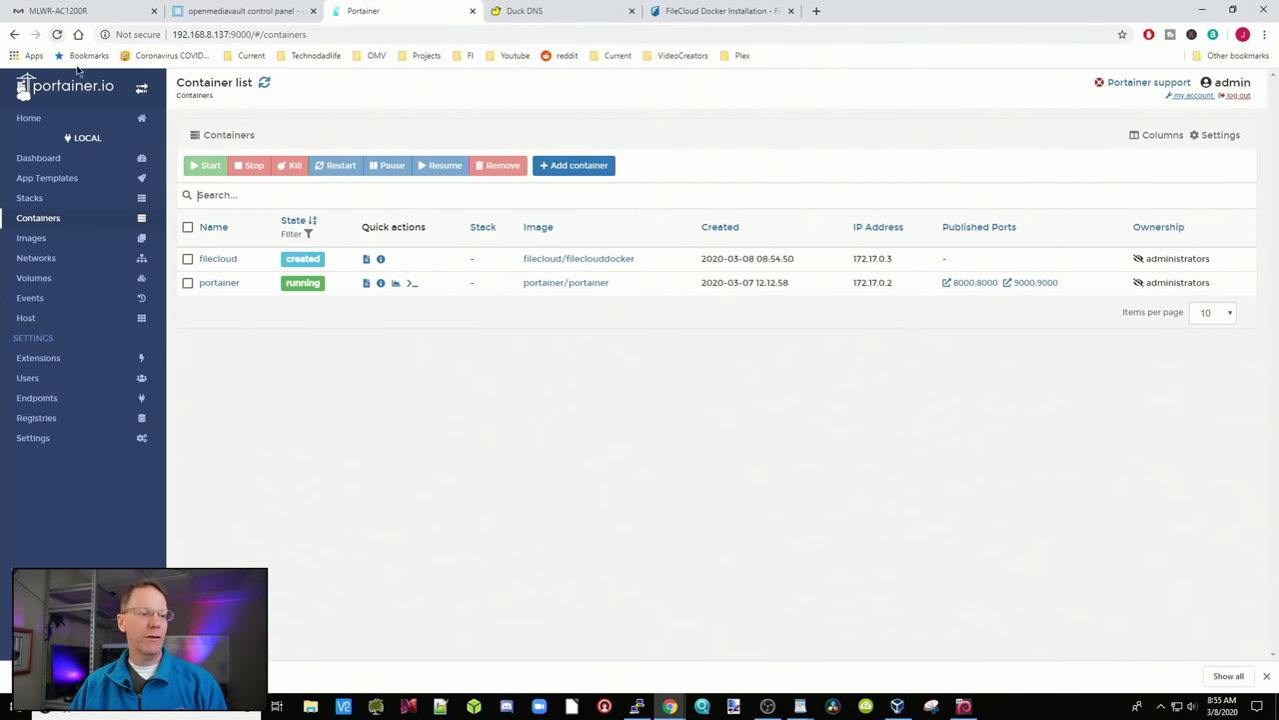
pyautogui.click(188, 259)
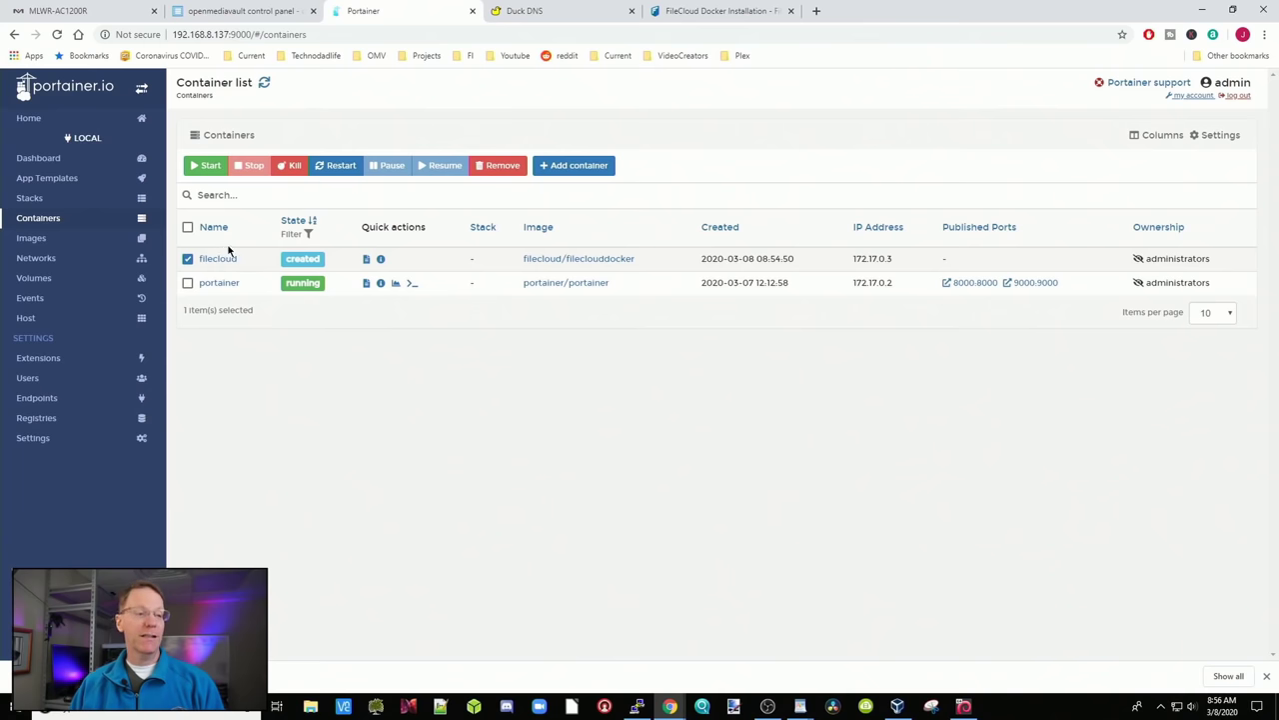
pyautogui.click(500, 166)
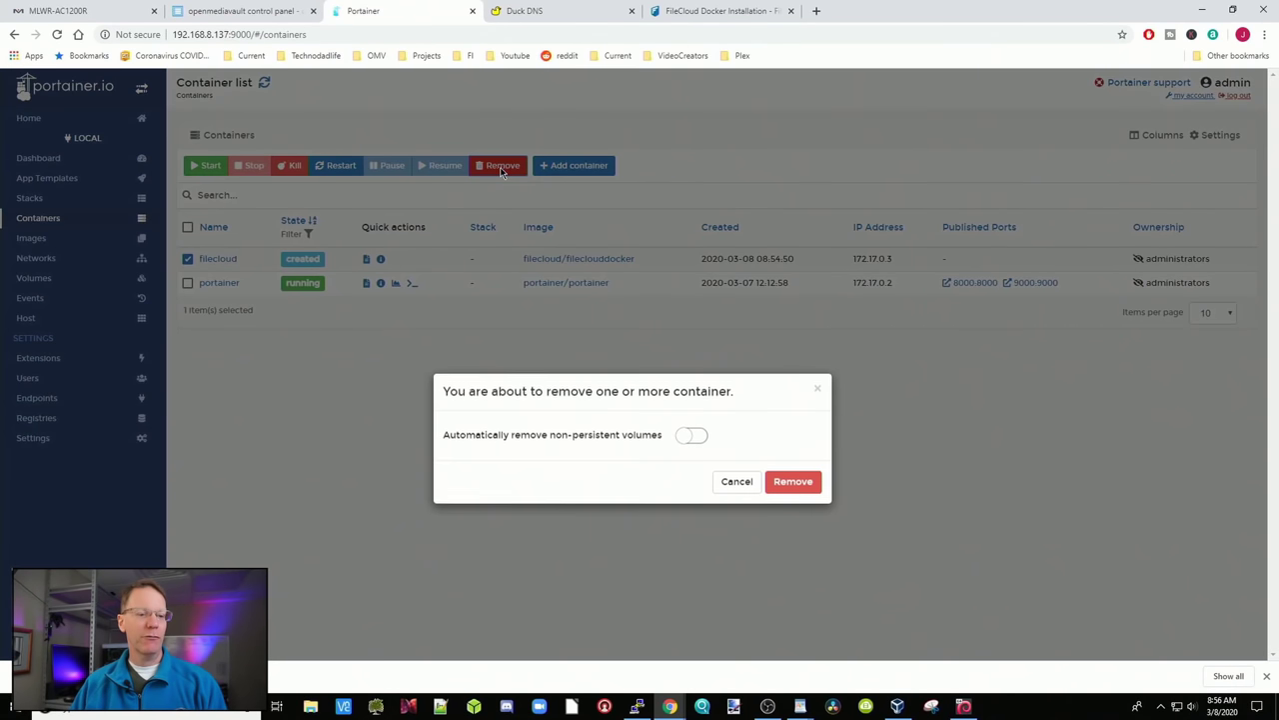
pyautogui.click(691, 435)
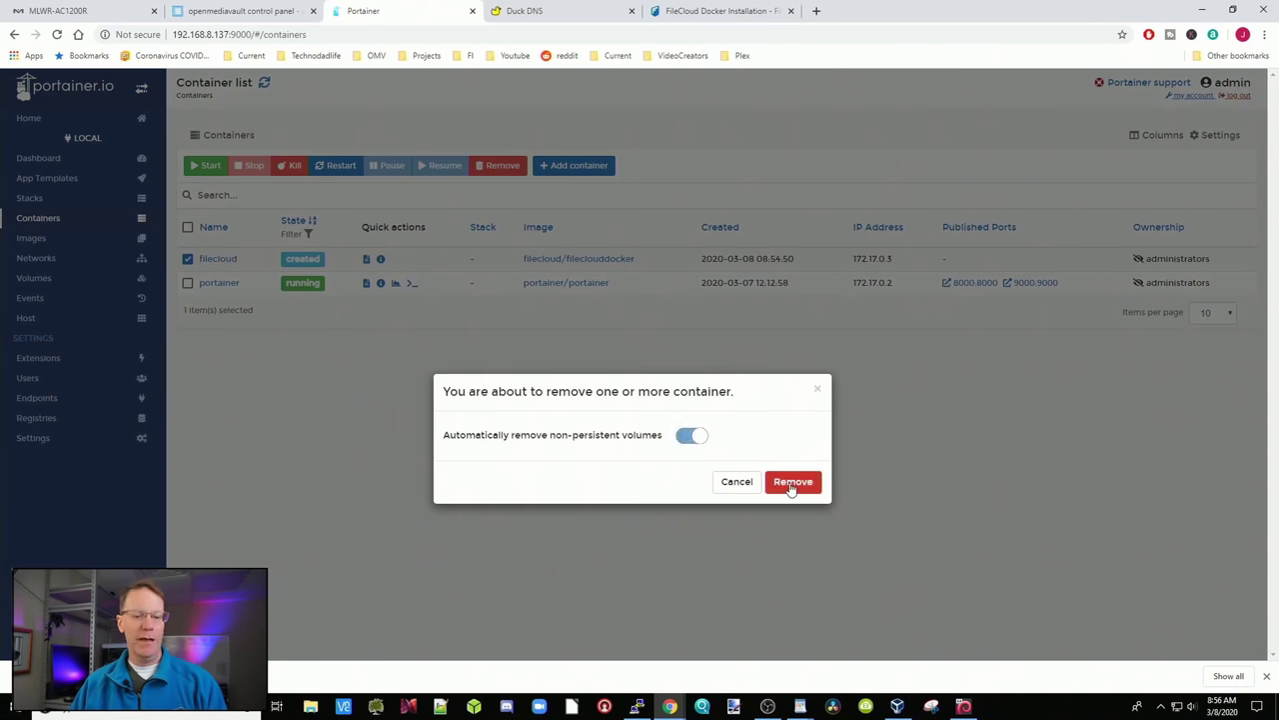
pyautogui.click(809, 486)
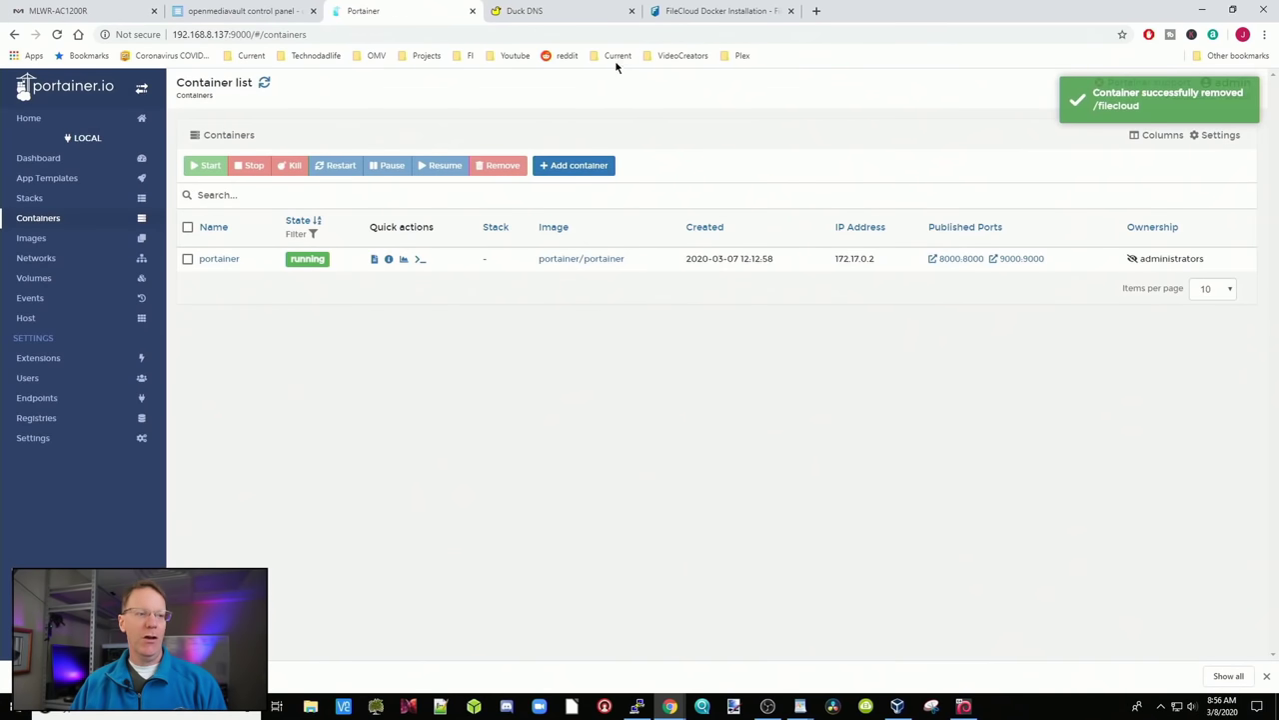
# Rerun the filecloud docker command and confirm in Portainer it runs with ports 443:443 and 82:80
pyautogui.click(652, 712)
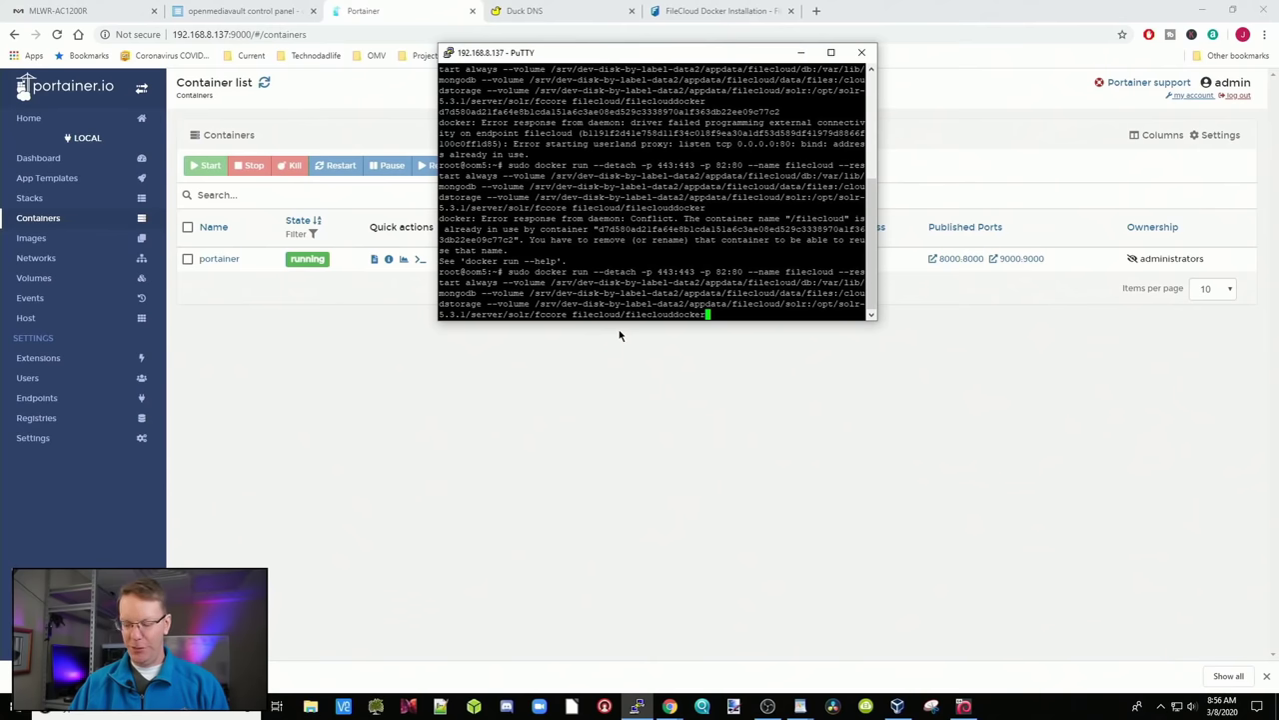
pyautogui.press('Return')
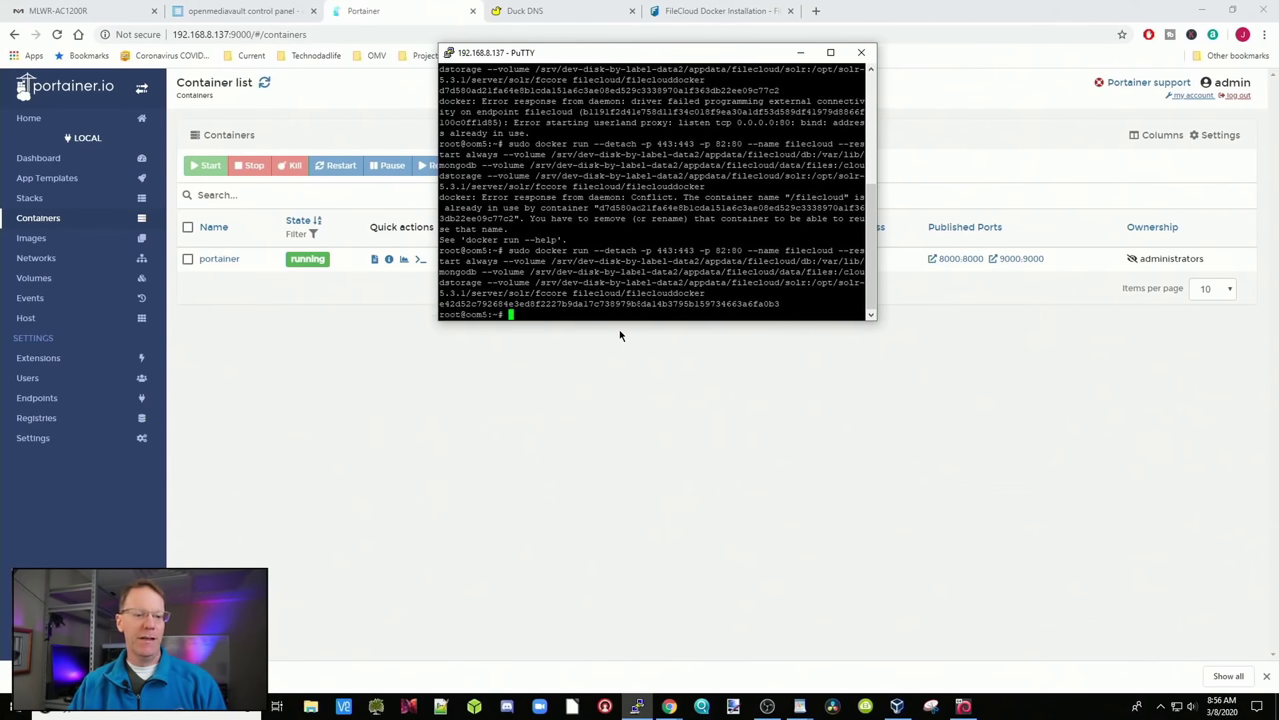
pyautogui.click(377, 374)
pyautogui.click(57, 36)
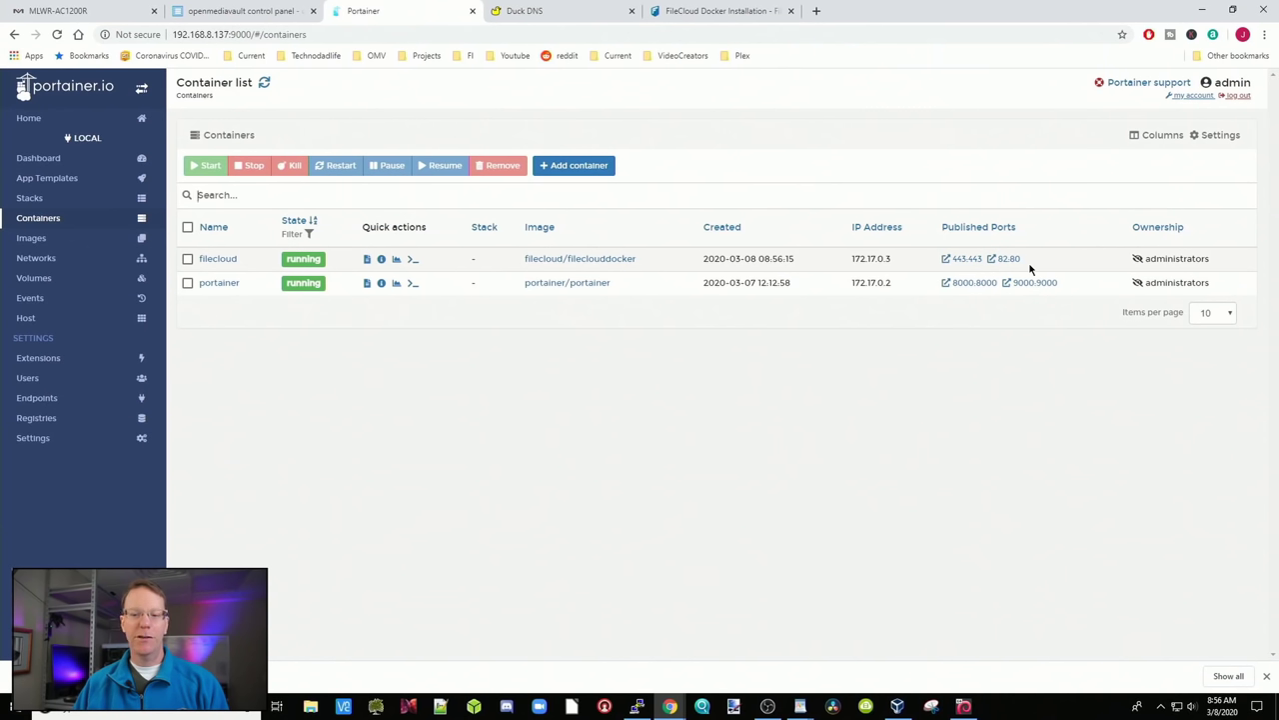
# Copy the server IP 192.168.8.137 from Portainer's address bar and open a new tab
pyautogui.moveTo(1025, 263); pyautogui.dragTo(994, 260)
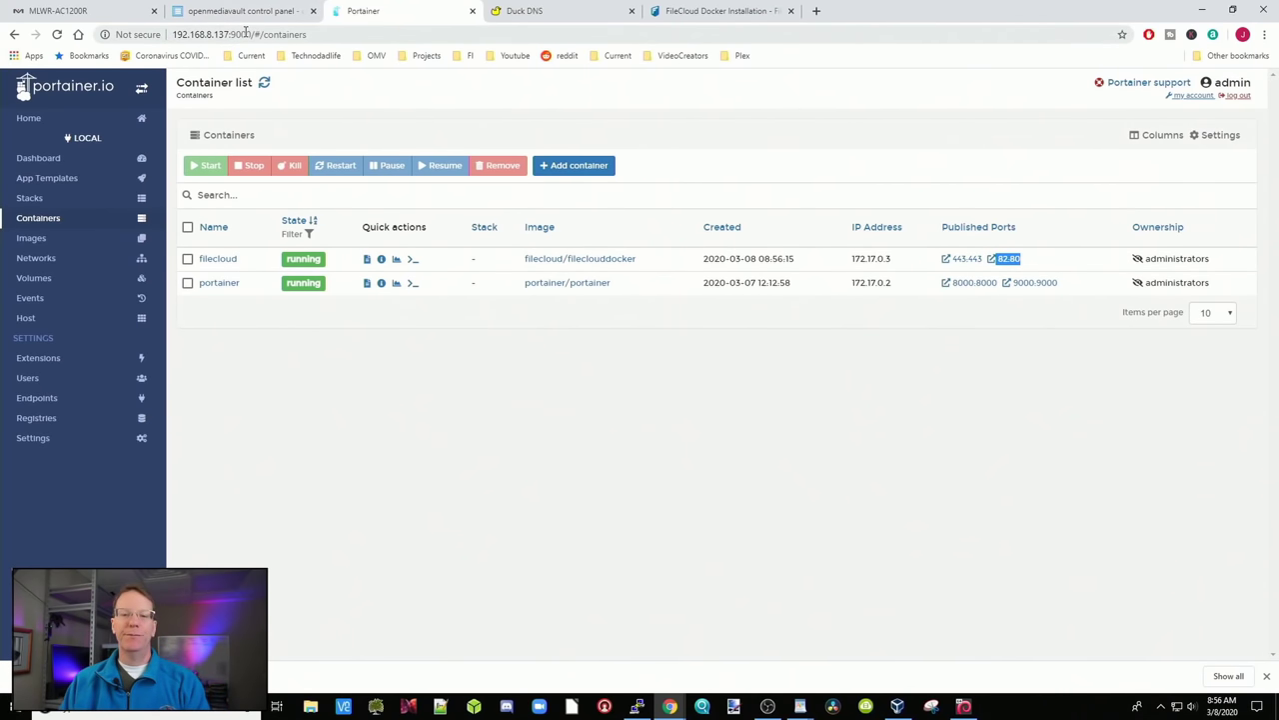
pyautogui.doubleClick(213, 35)
pyautogui.rightClick(213, 37)
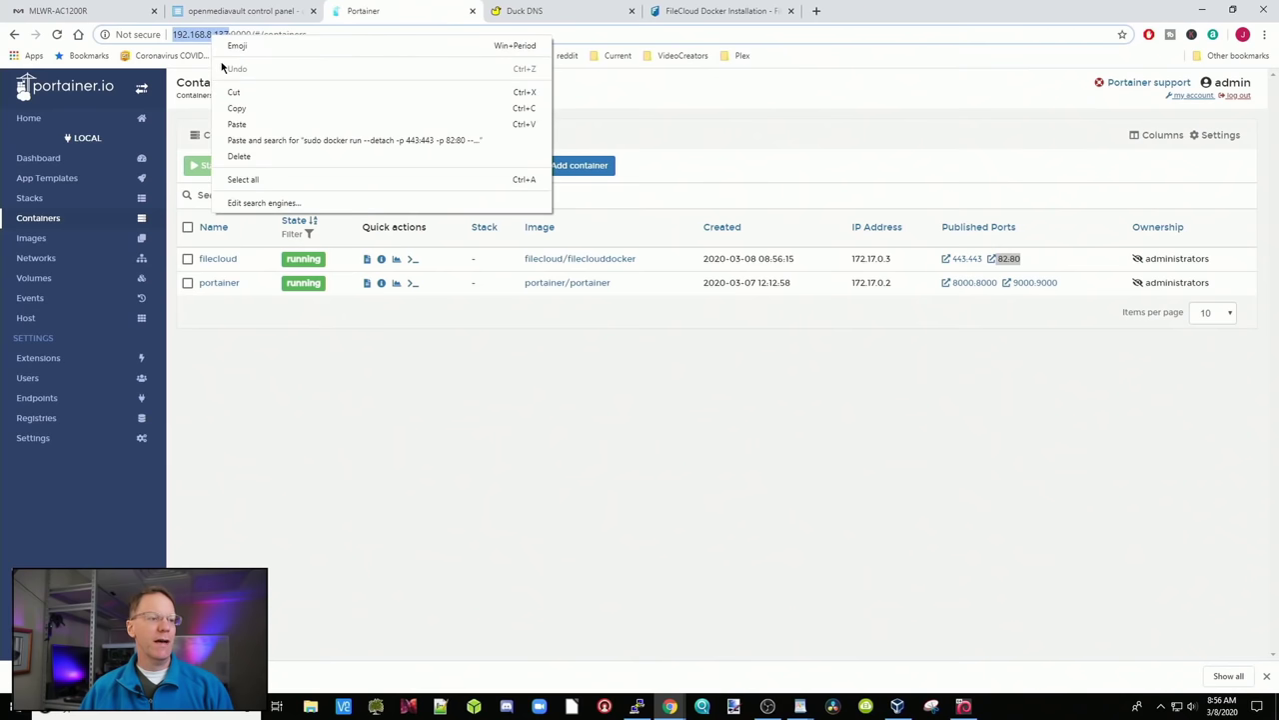
pyautogui.click(242, 109)
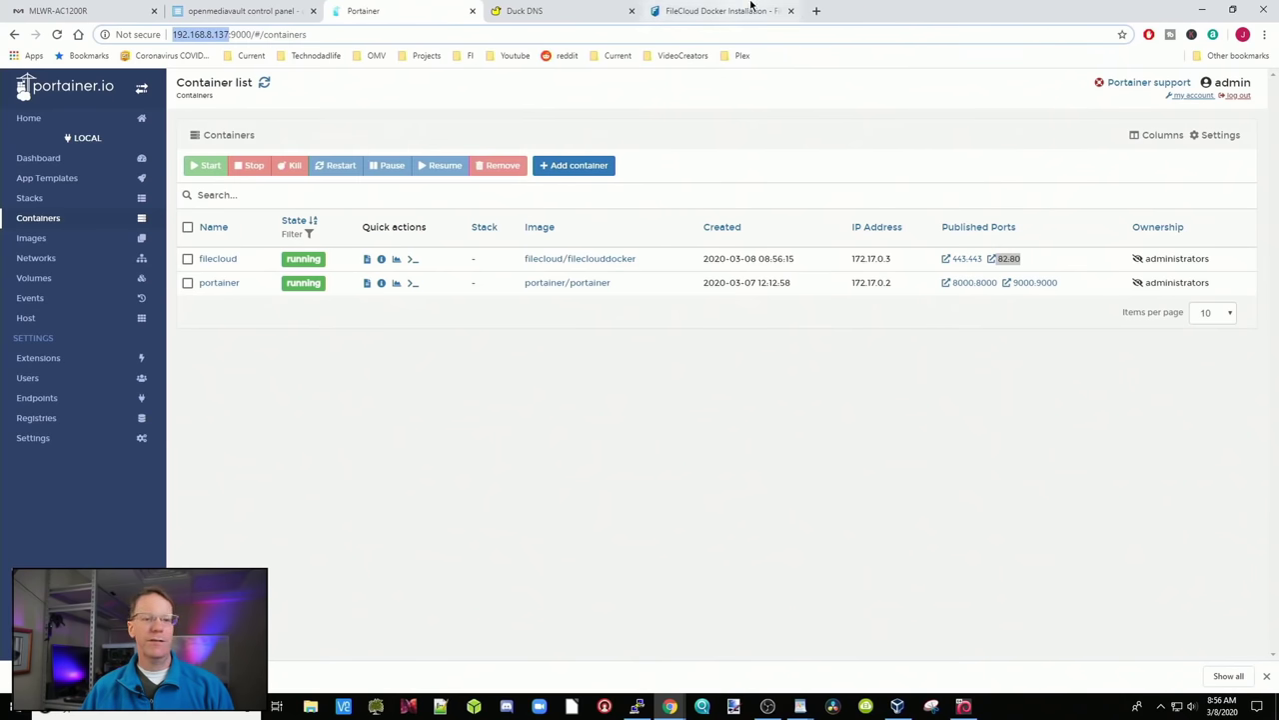
pyautogui.click(816, 11)
pyautogui.rightClick(720, 37)
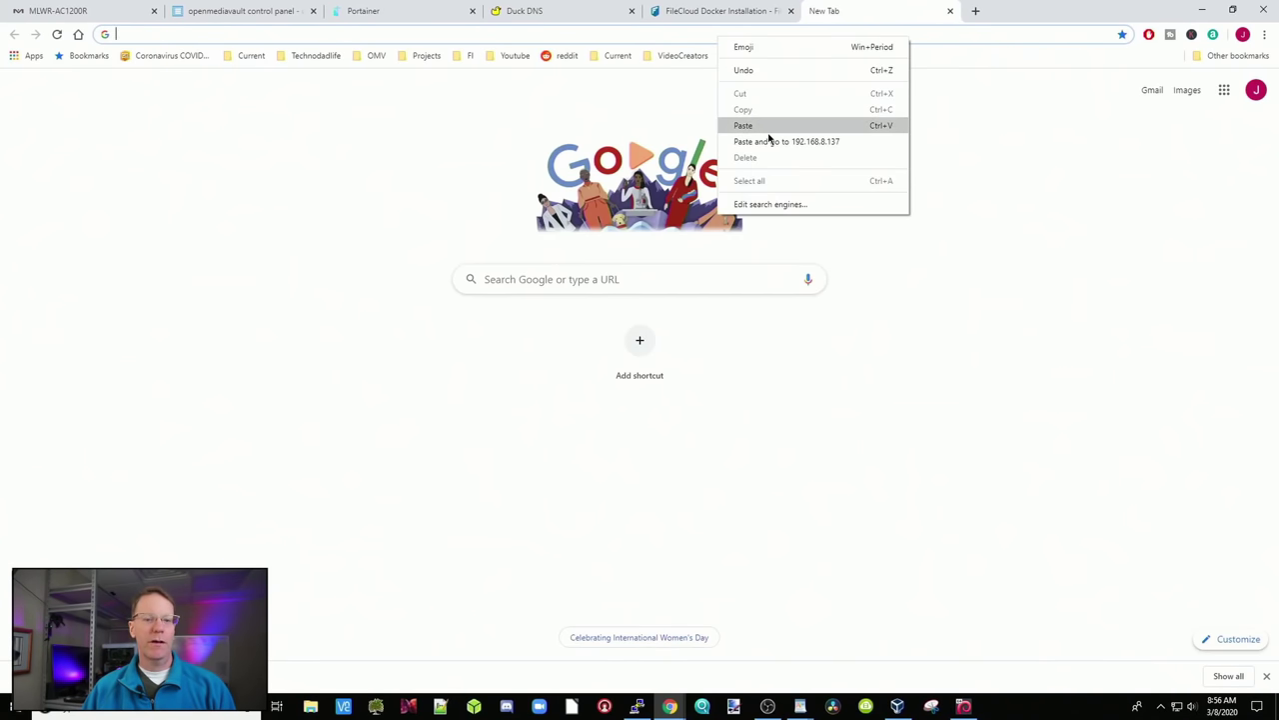
# Enter the server address with port 82 and copy the admin portal path from the docs
pyautogui.click(750, 126)
pyautogui.press('BackSpace')
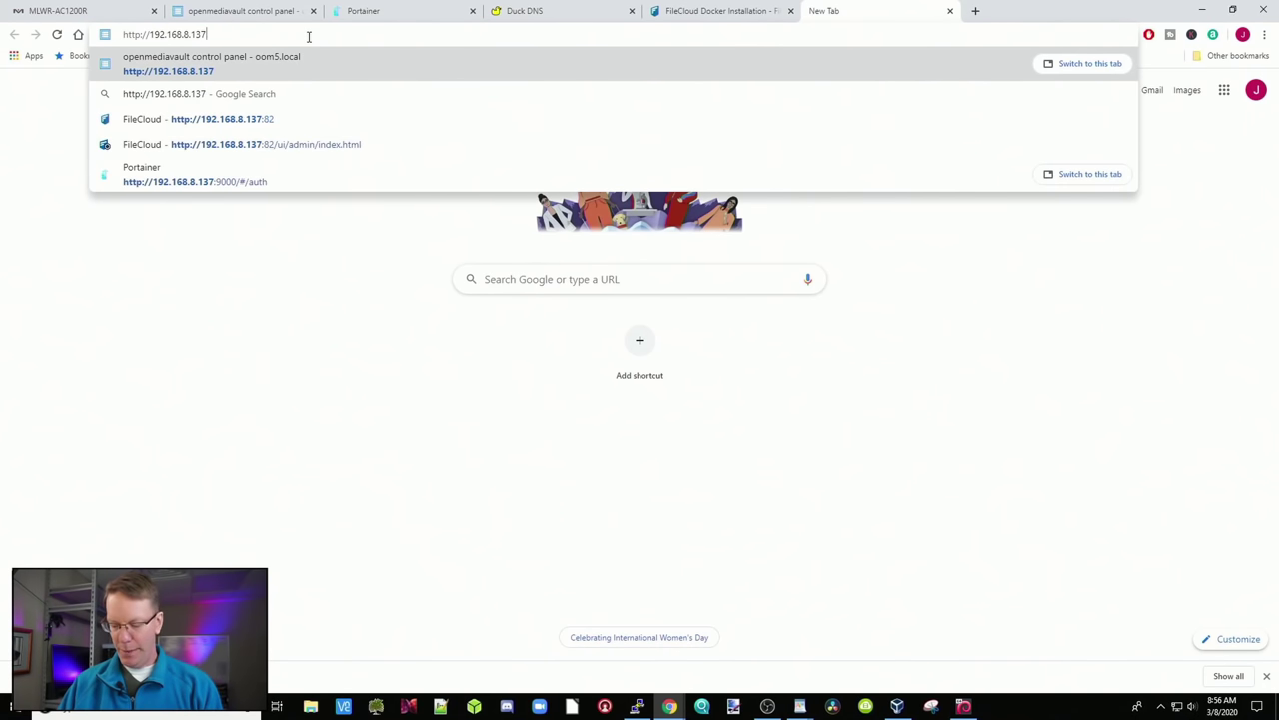
pyautogui.write(':8')
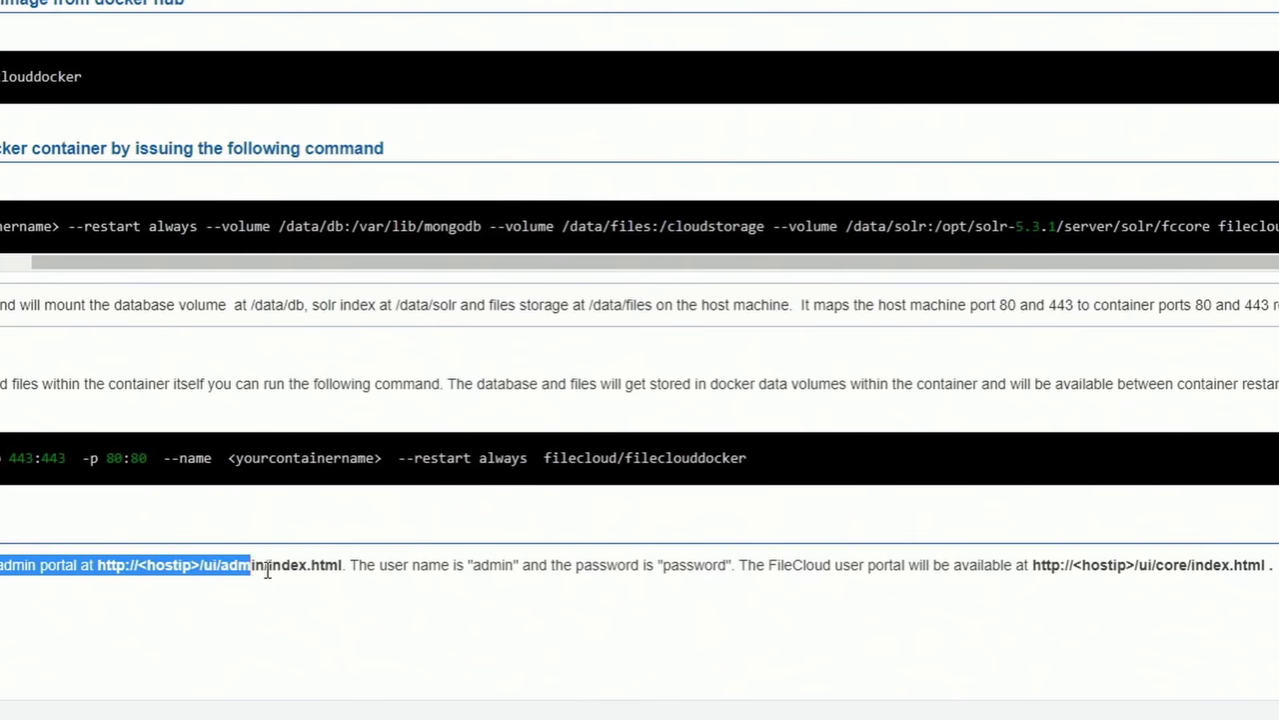
pyautogui.moveTo(267, 570); pyautogui.dragTo(355, 577)
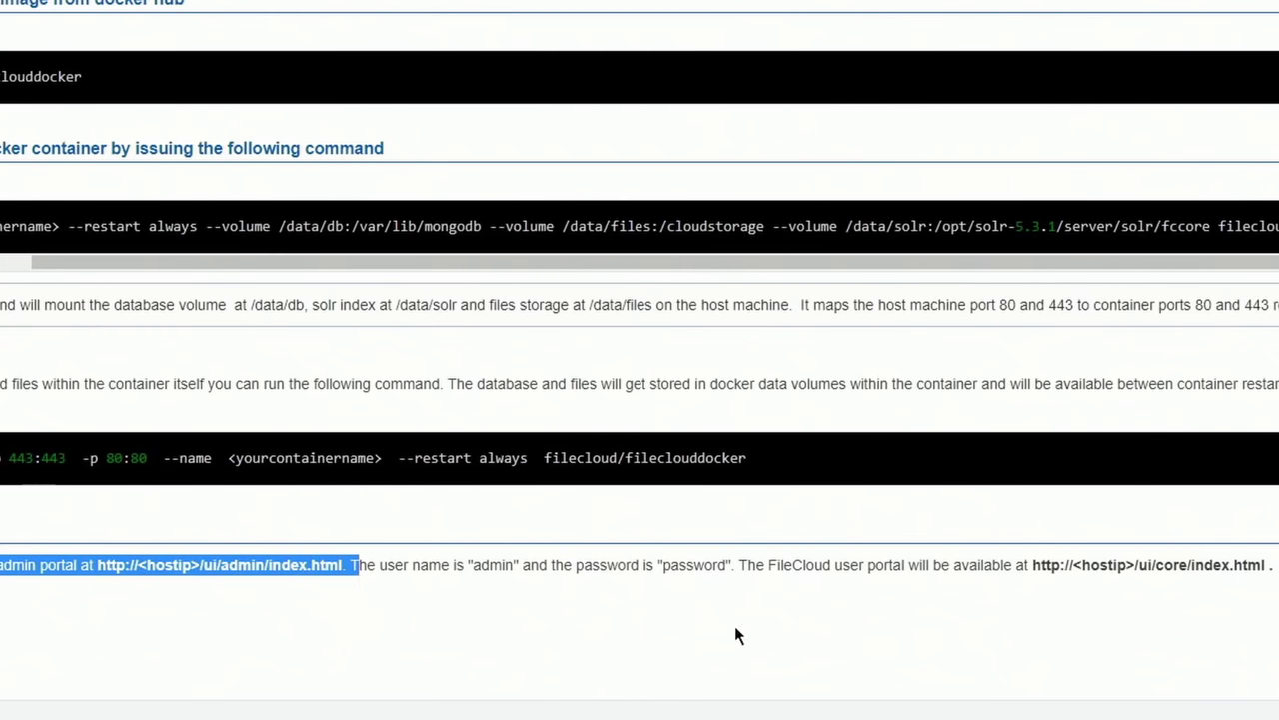
pyautogui.click(838, 569)
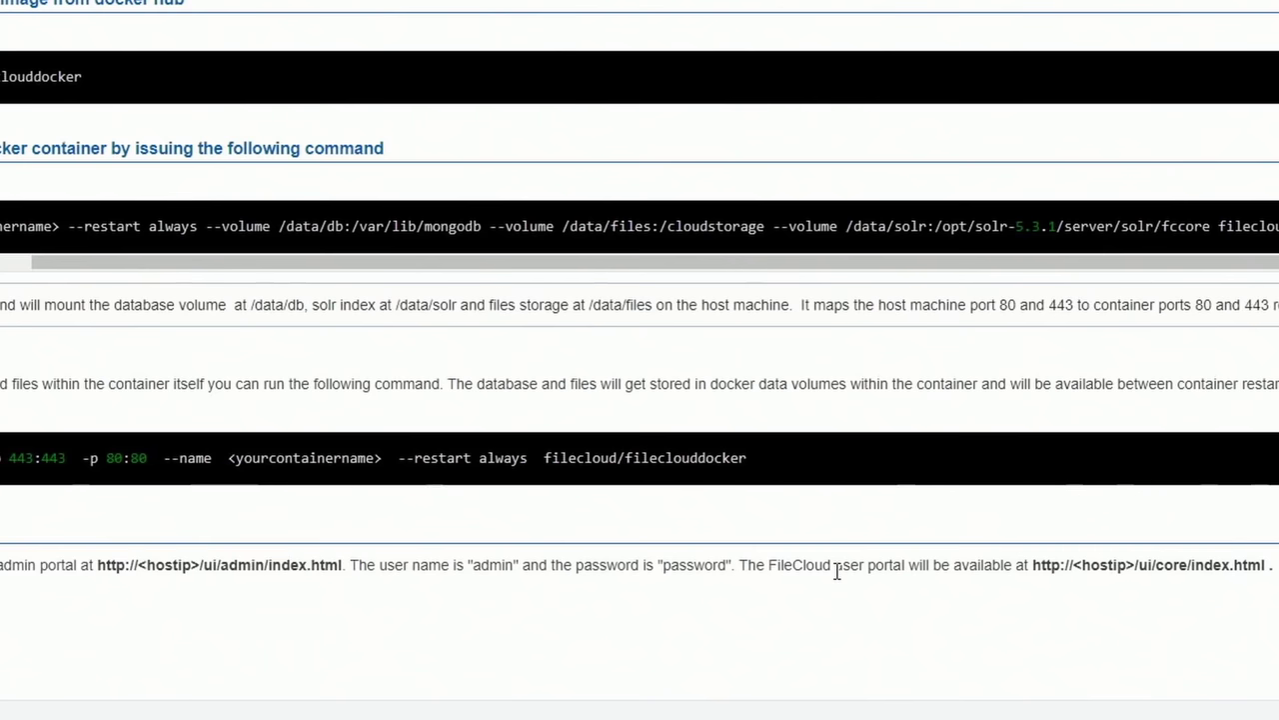
pyautogui.moveTo(838, 570); pyautogui.dragTo(1265, 568)
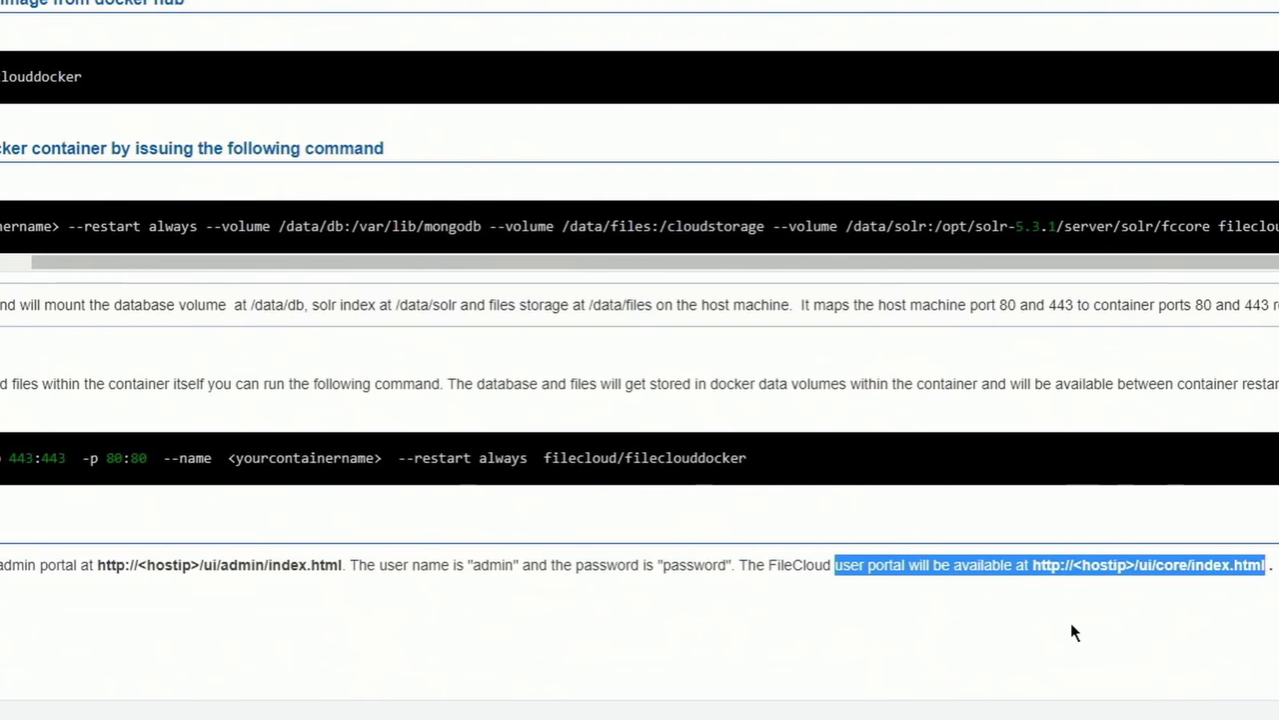
pyautogui.click(205, 570)
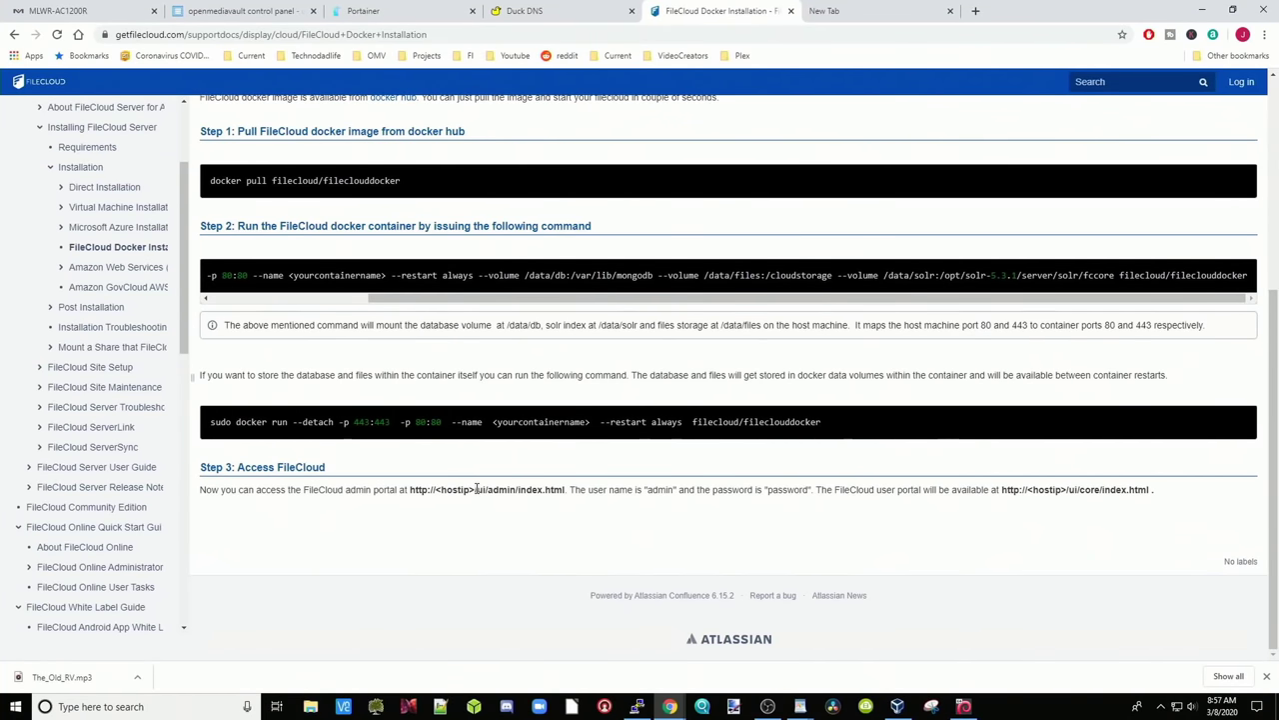
pyautogui.moveTo(476, 490); pyautogui.dragTo(563, 489)
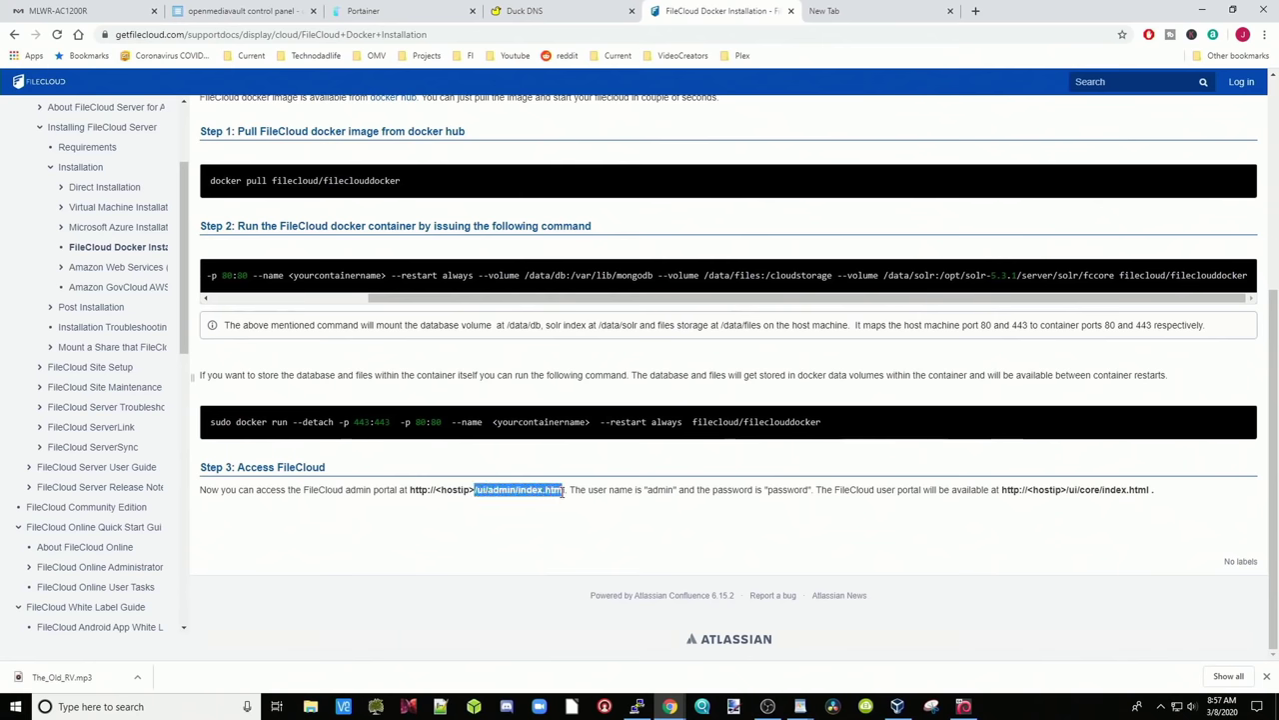
# Append /ui/admin/index.html to the address and load the FileCloud admin login page
pyautogui.click(860, 11)
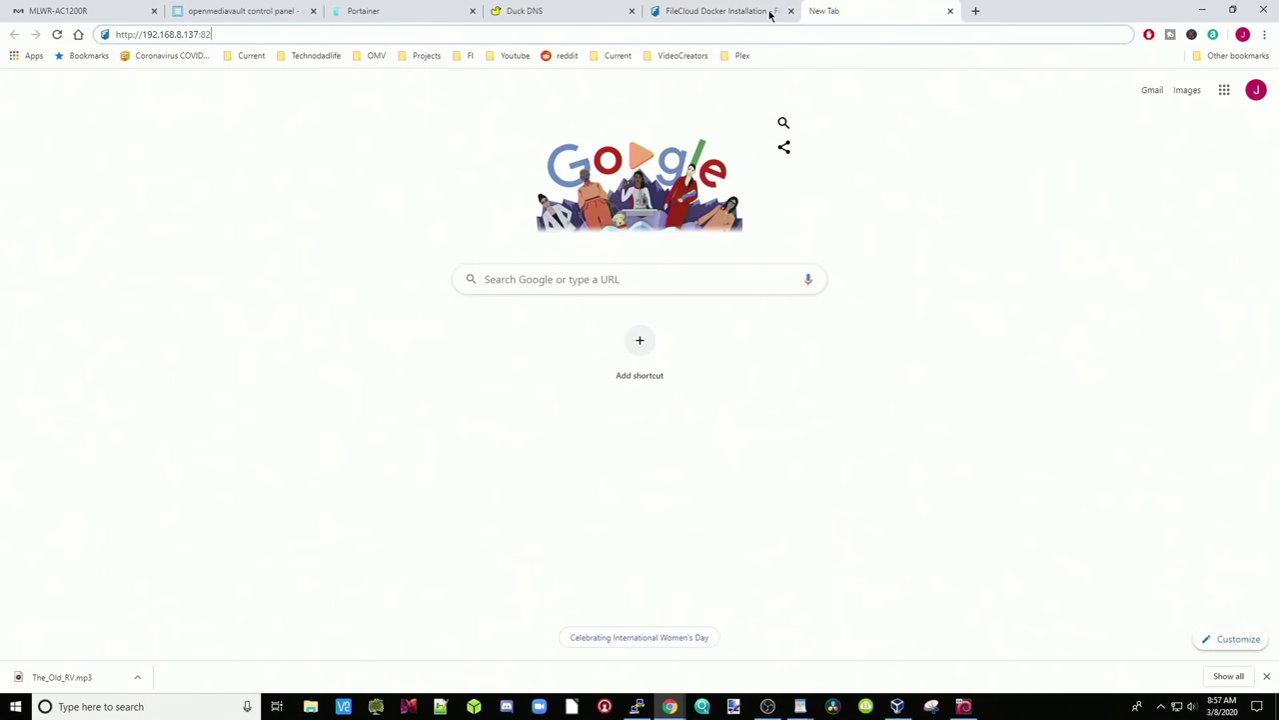
pyautogui.rightClick(242, 32)
pyautogui.click(278, 120)
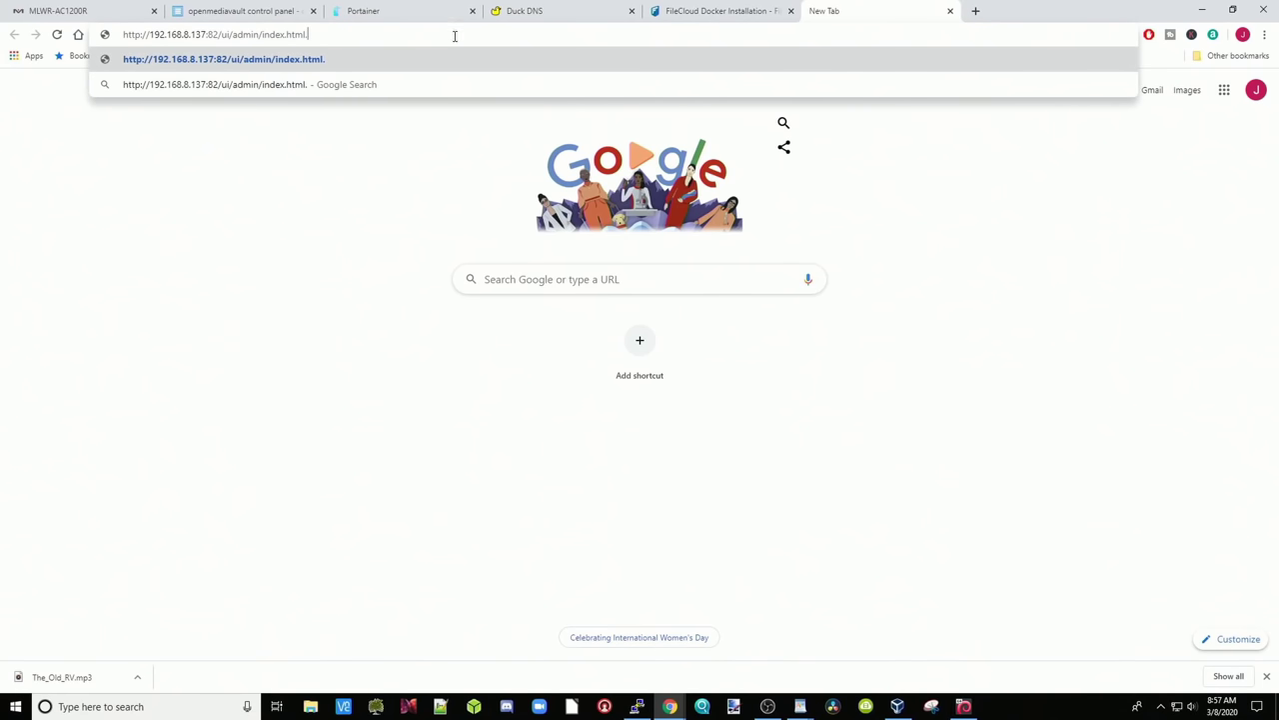
pyautogui.press('BackSpace')
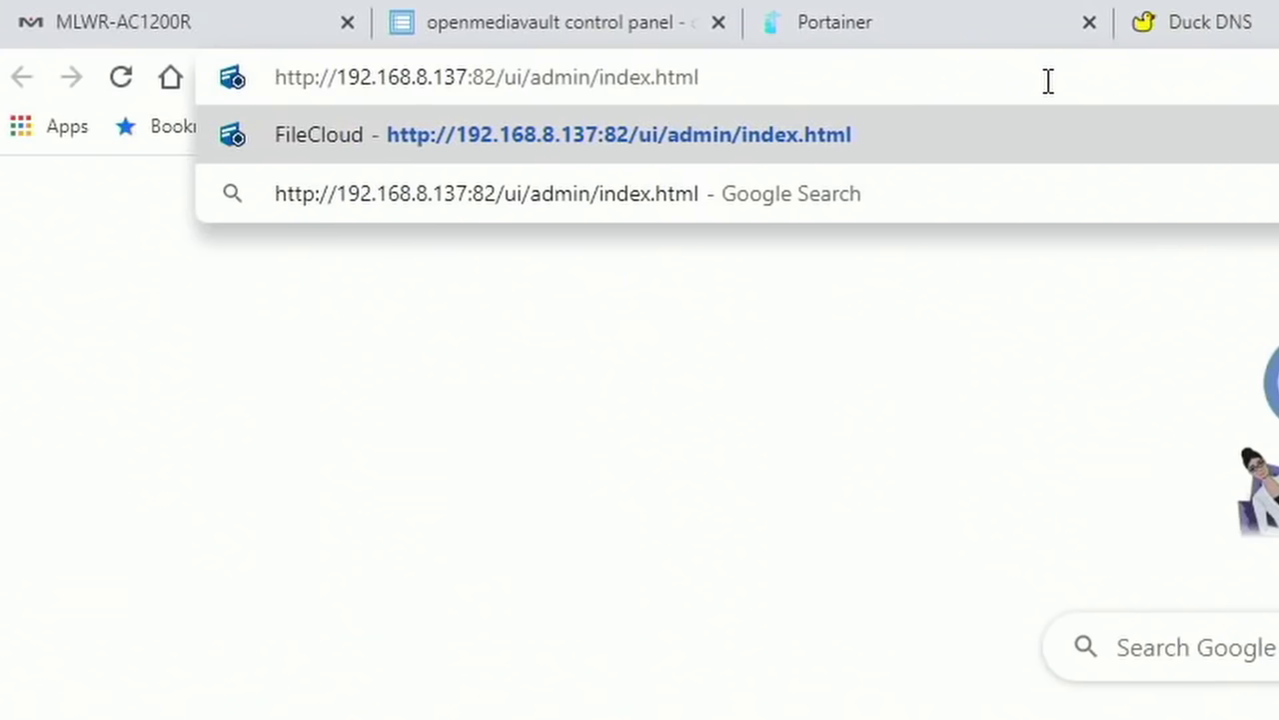
pyautogui.press('Return')
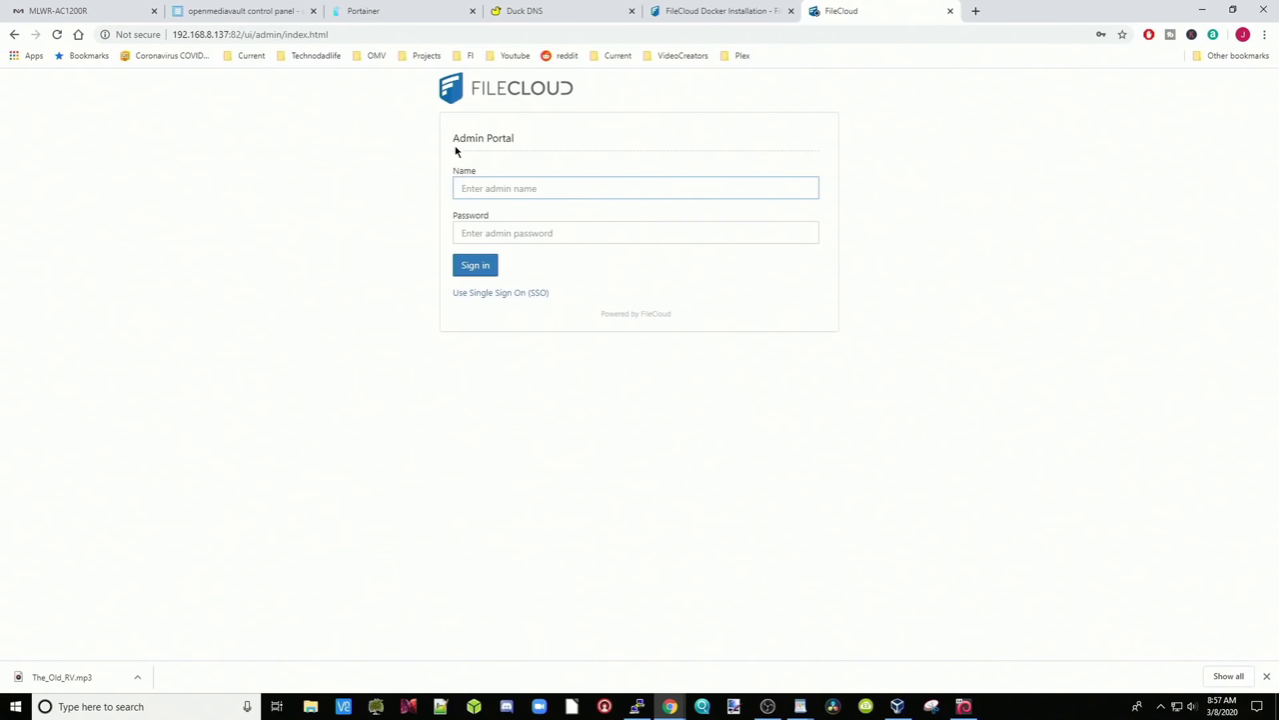
# Sign in to the FileCloud admin portal with the default admin credentials
pyautogui.click(684, 14)
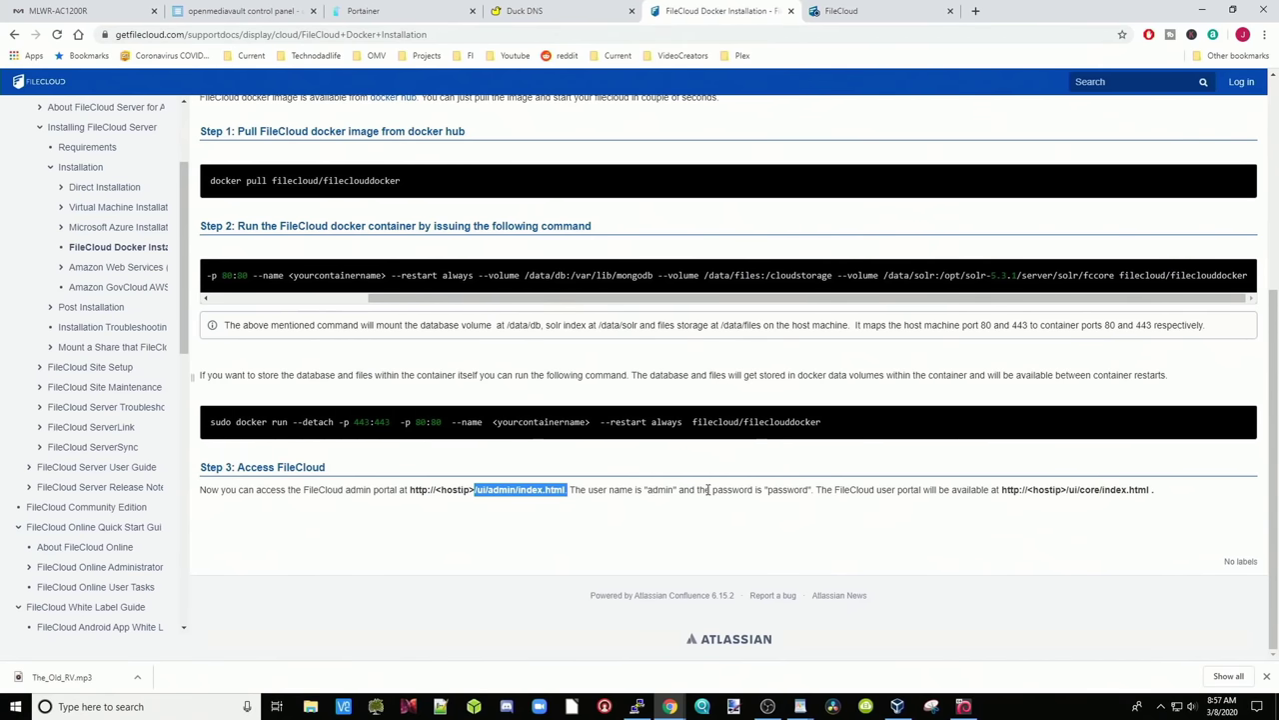
pyautogui.click(874, 11)
pyautogui.write('p')
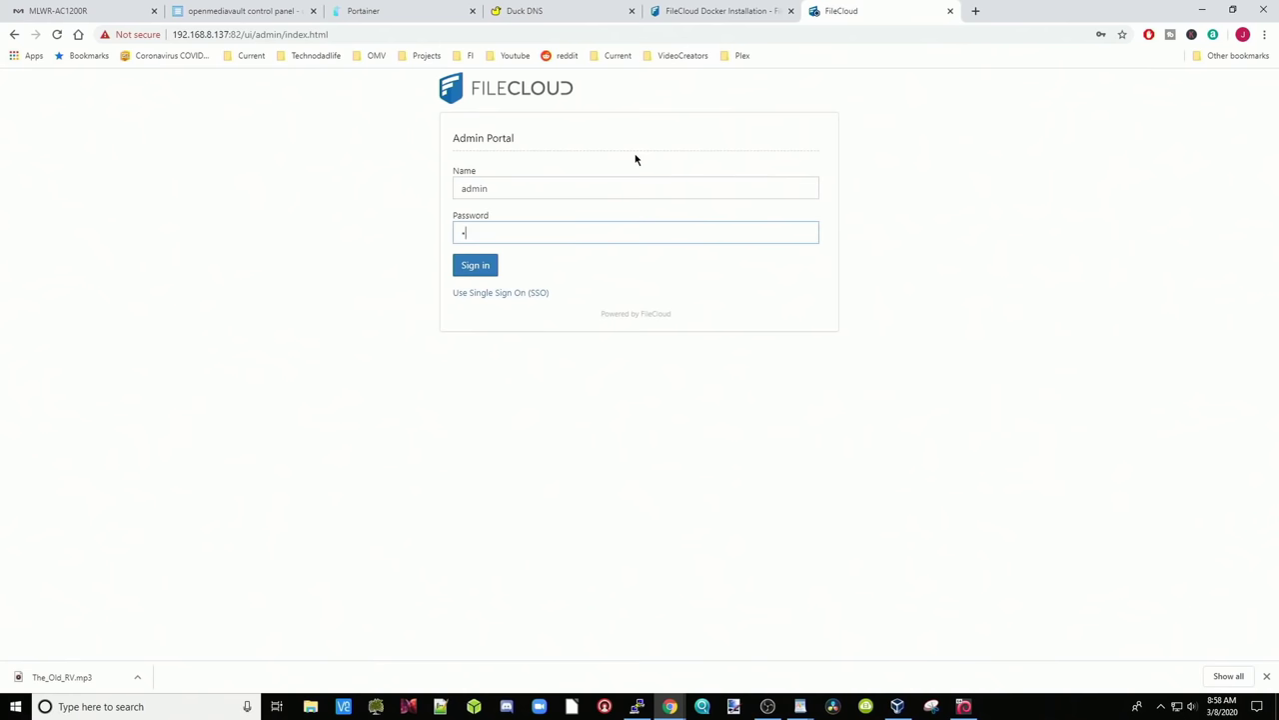
pyautogui.write('assword')
pyautogui.press('Return')
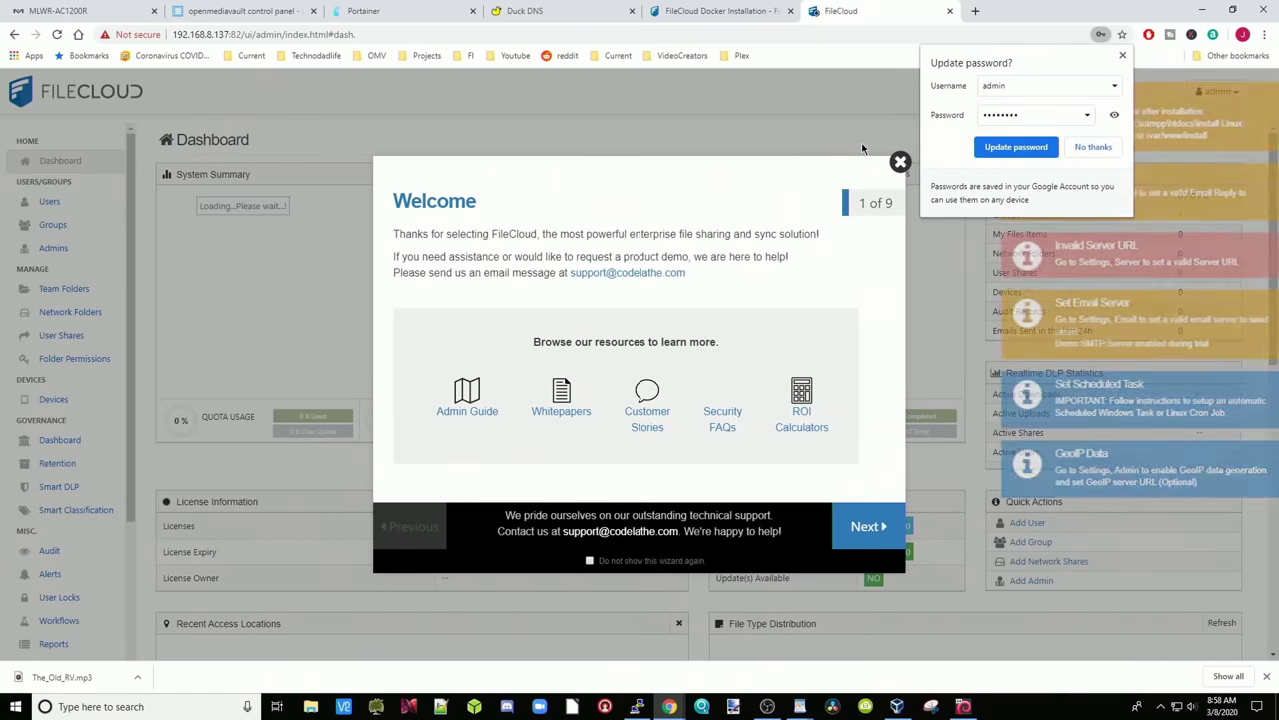
# Decline saving the password, open the Admin Guide in another tab, and close the Welcome wizard
pyautogui.click(850, 366)
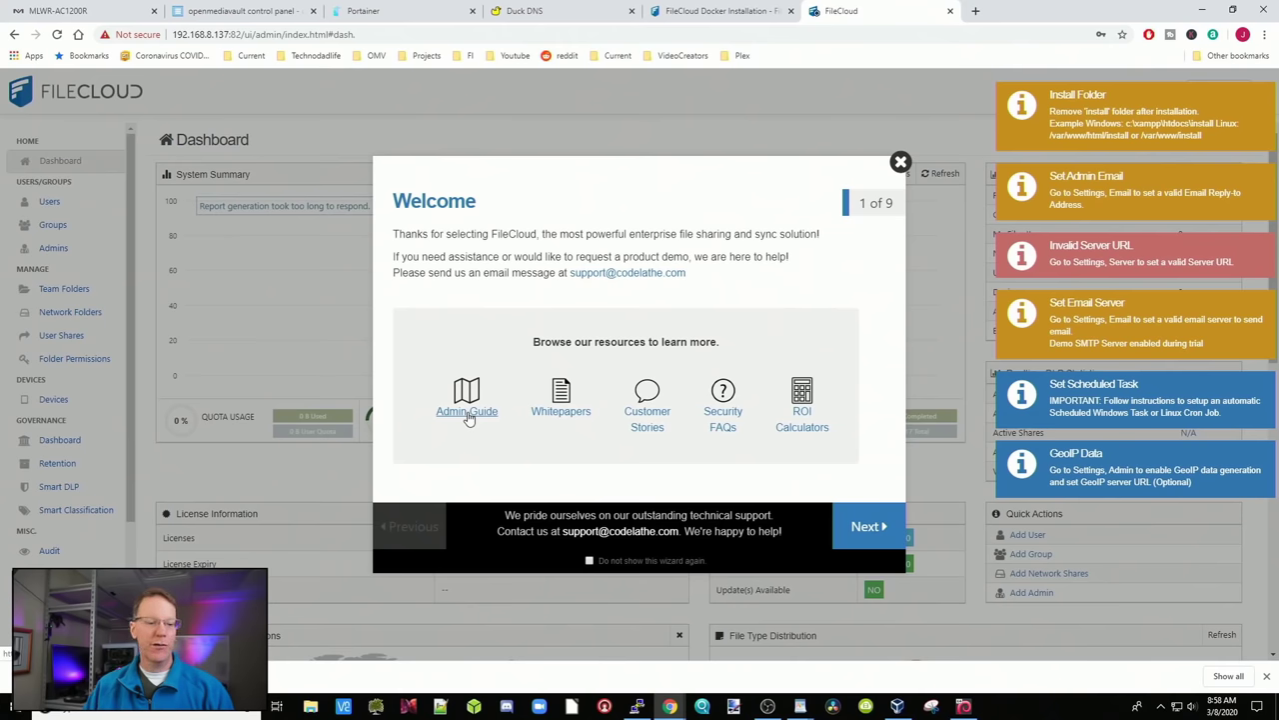
pyautogui.click(467, 412)
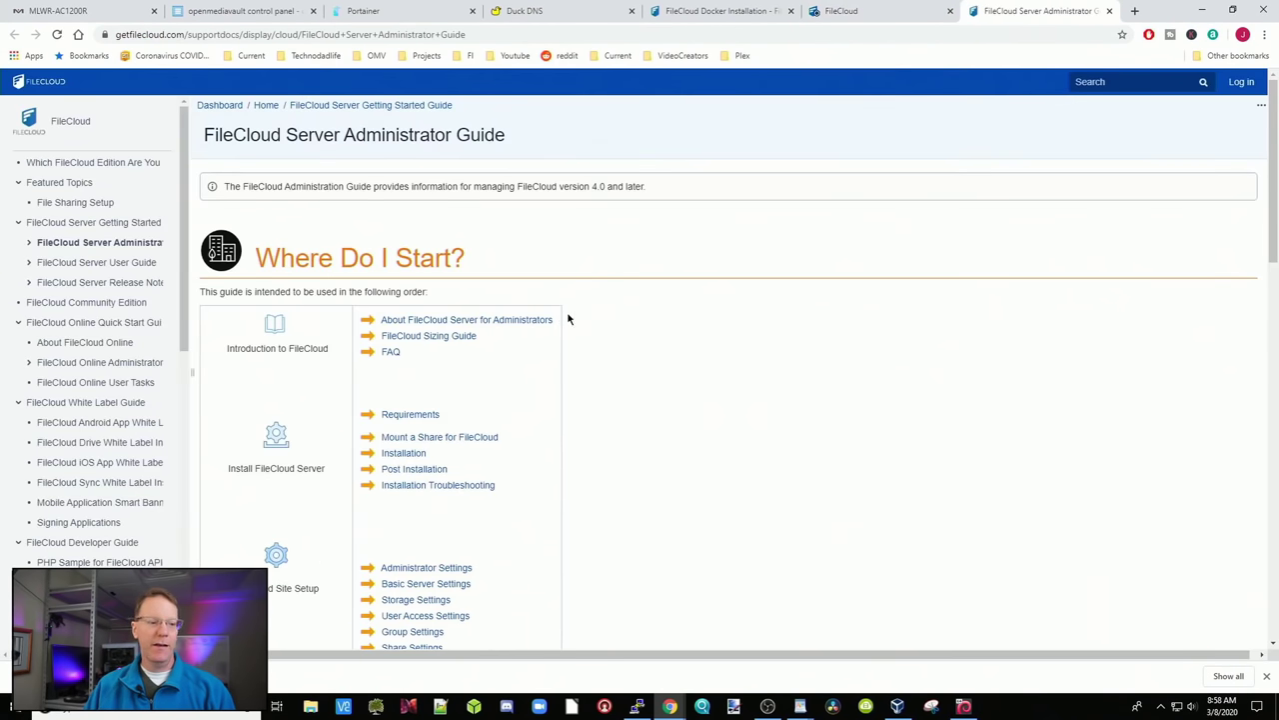
pyautogui.scroll(-4, 735, 337)
pyautogui.scroll(4, 736, 336)
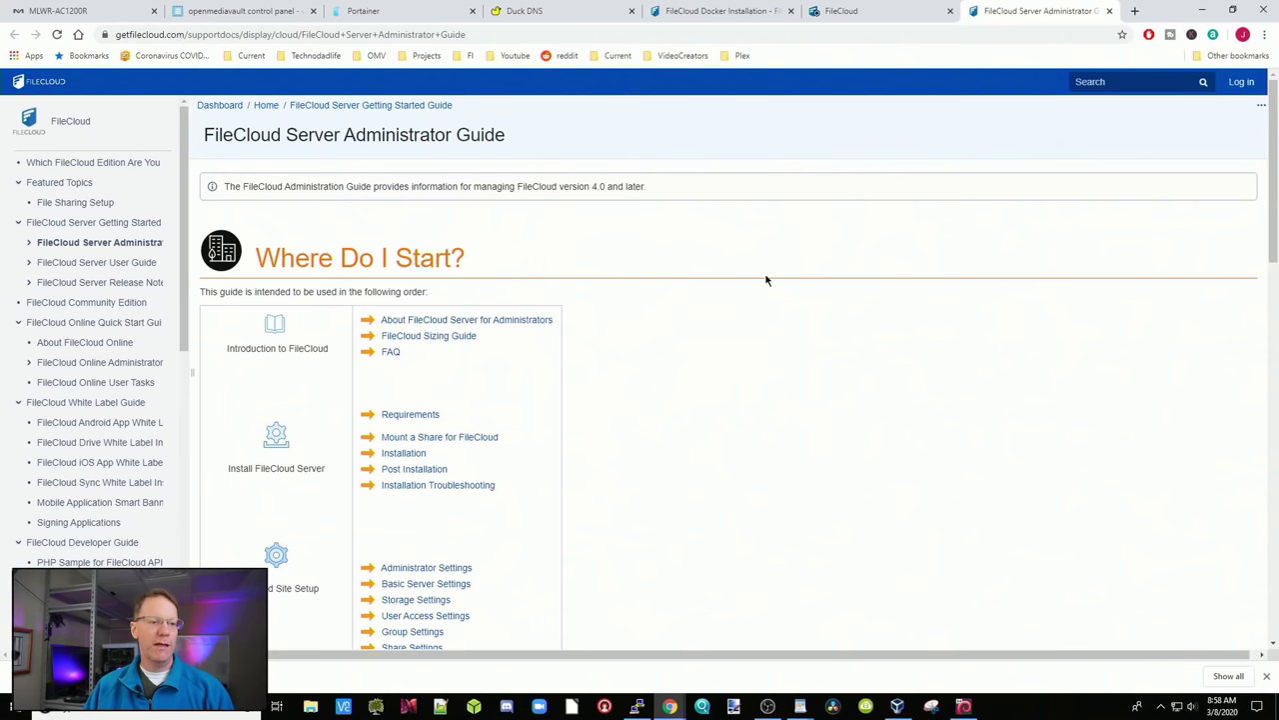
pyautogui.click(888, 14)
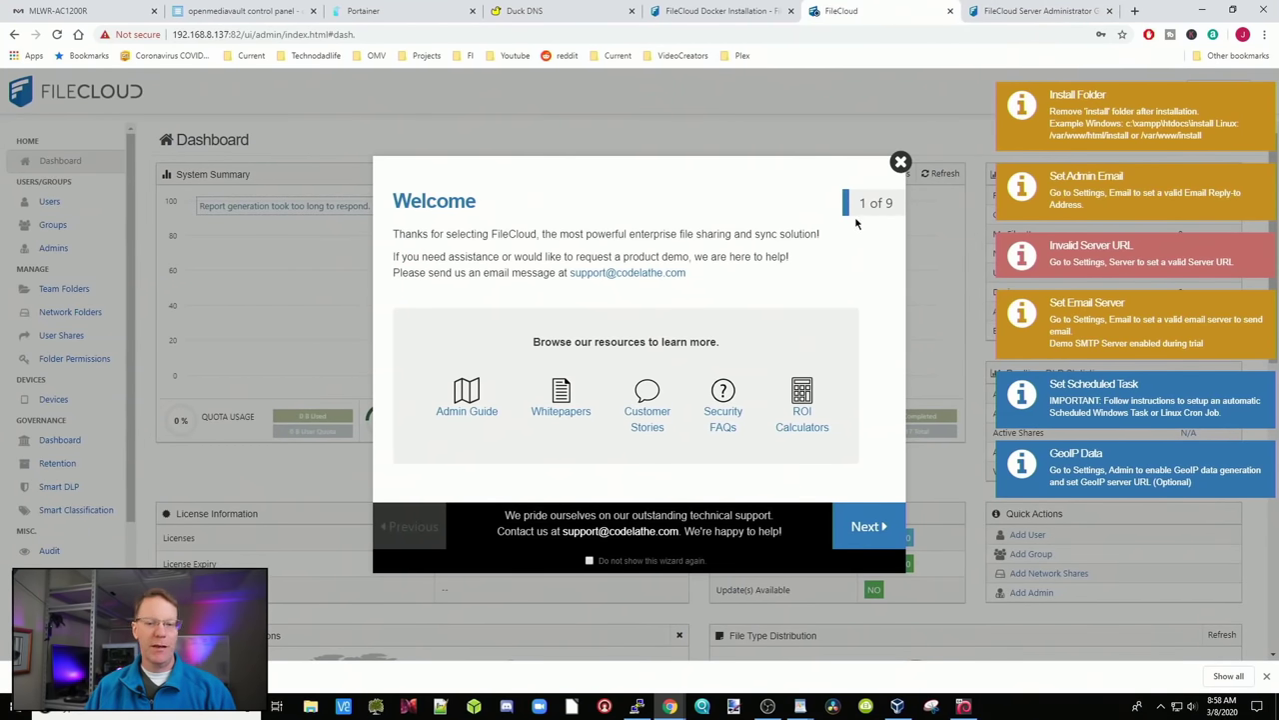
pyautogui.click(900, 163)
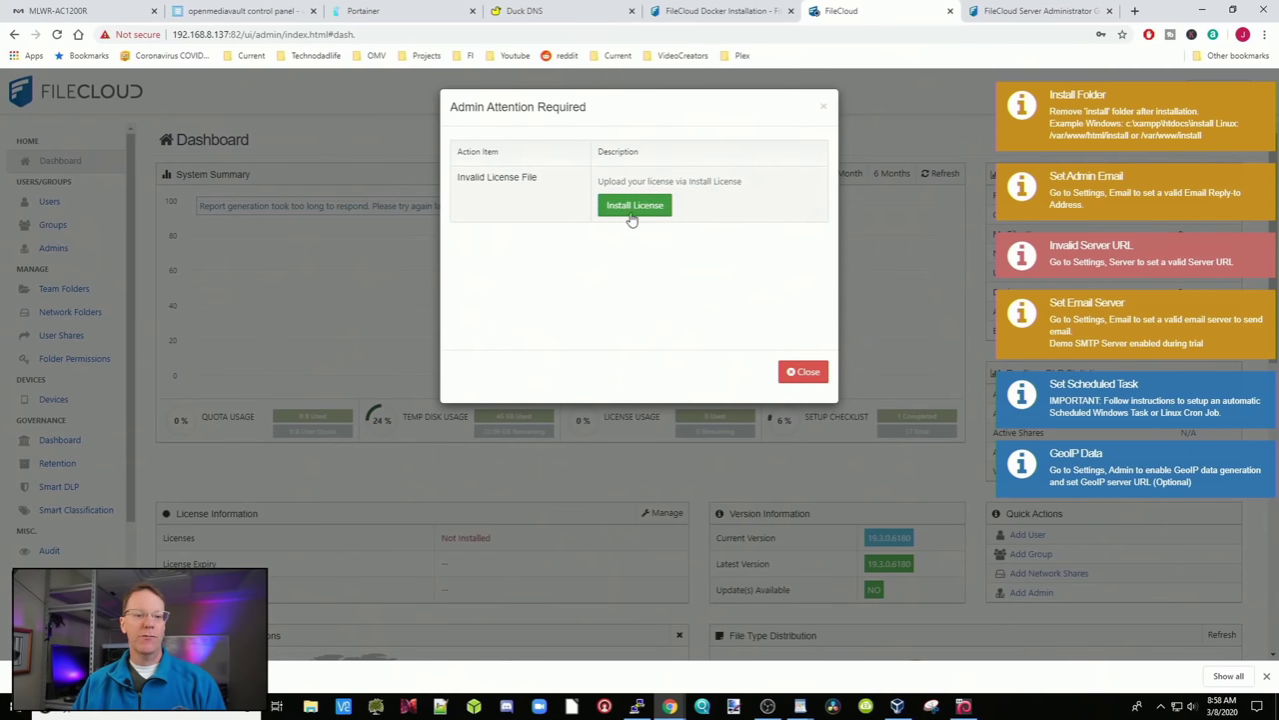
# Install license.xml from Downloads, giving 5 total users expiring 27-Mar-2020
pyautogui.click(633, 208)
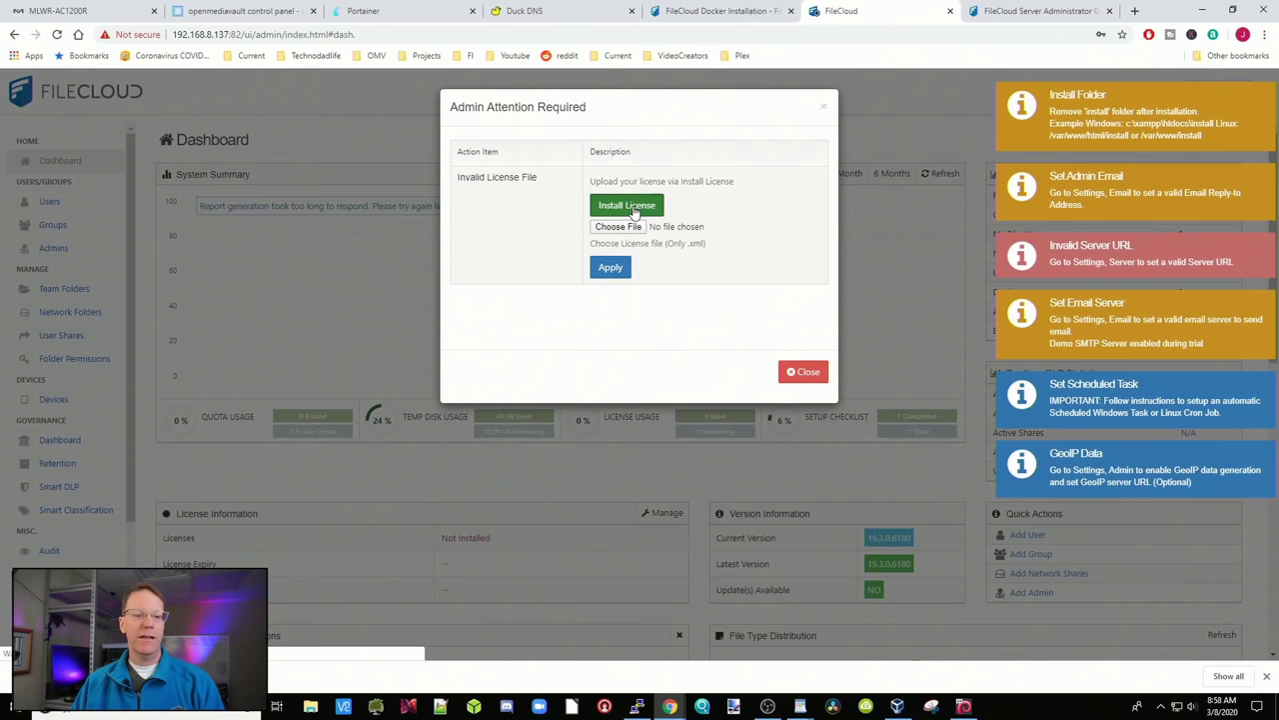
pyautogui.click(619, 227)
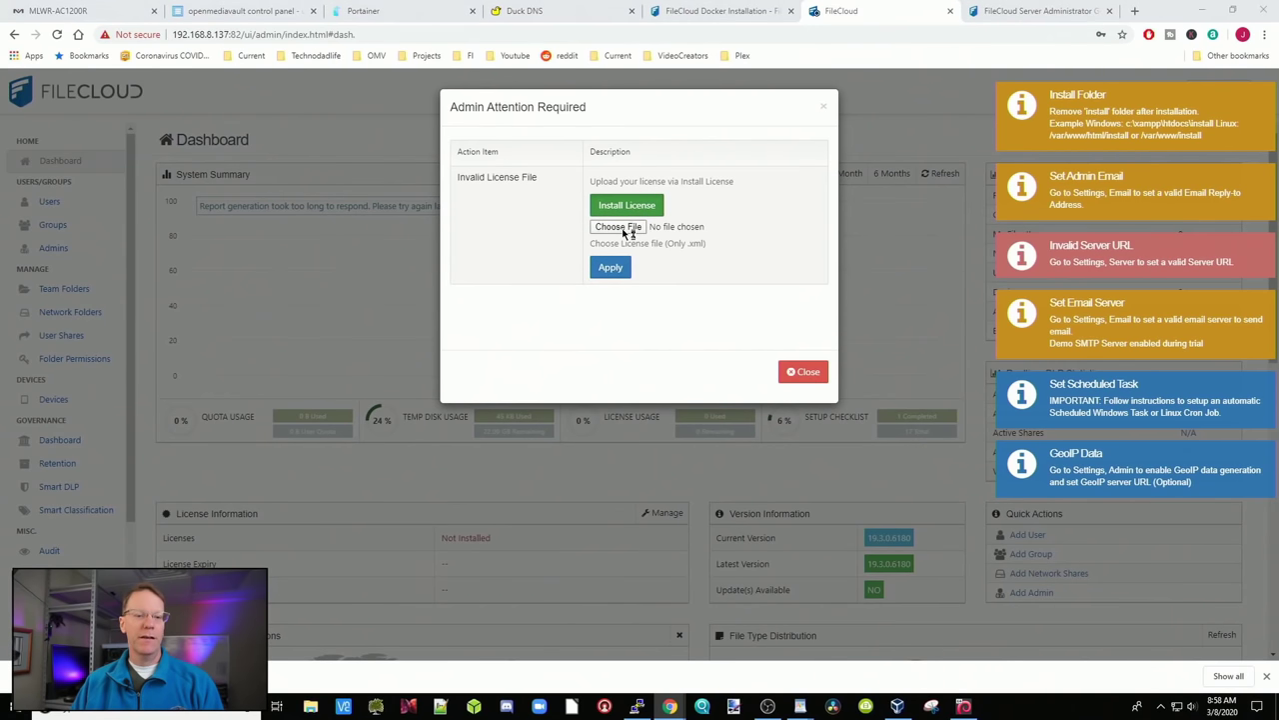
pyautogui.click(181, 108)
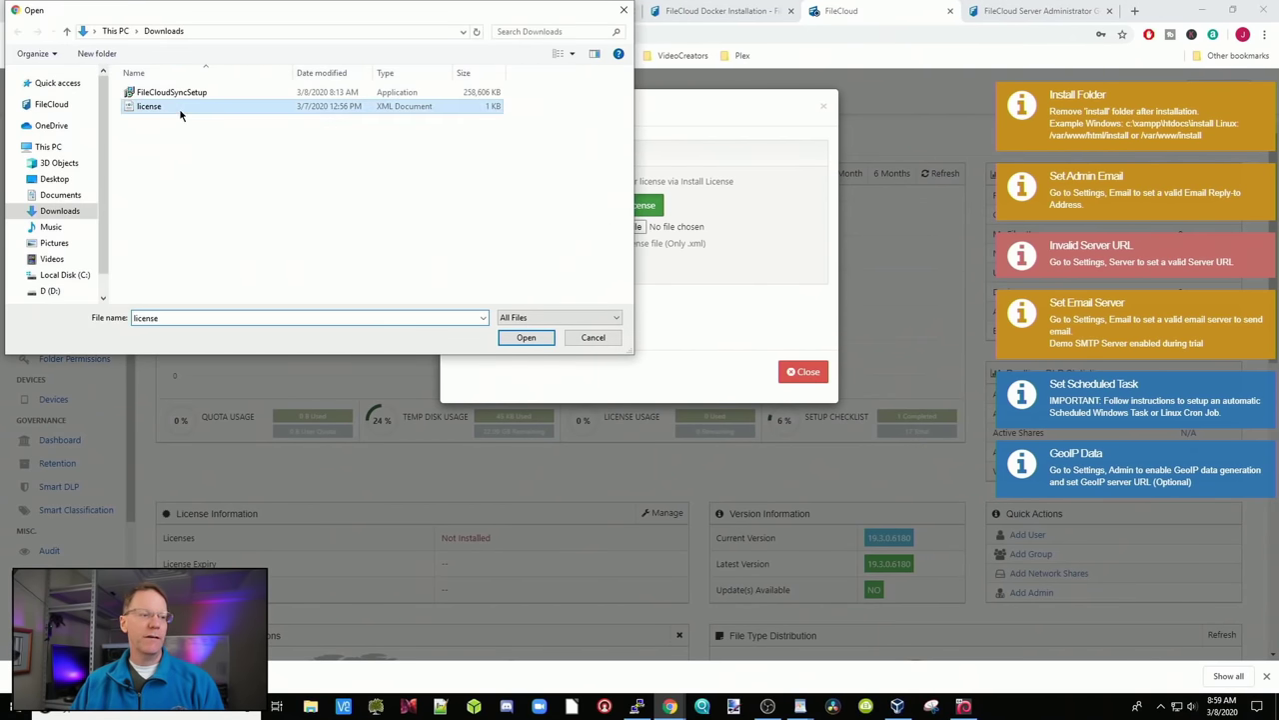
pyautogui.click(526, 338)
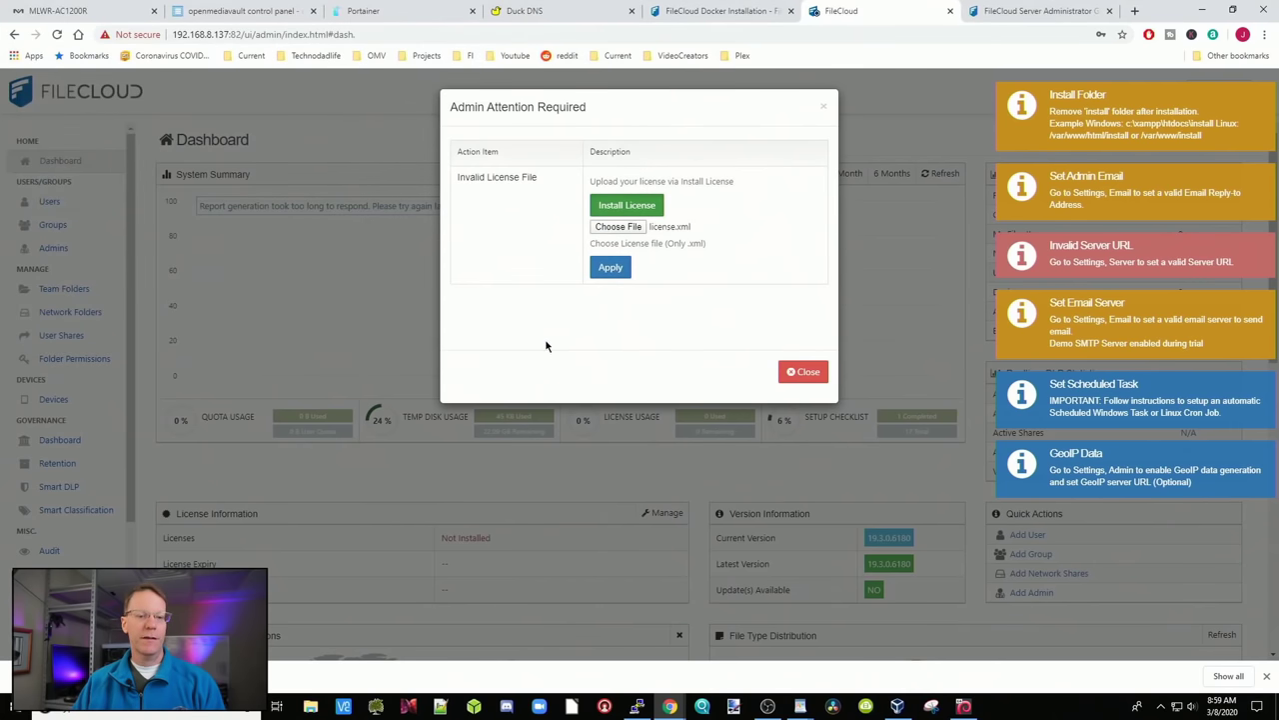
pyautogui.click(612, 270)
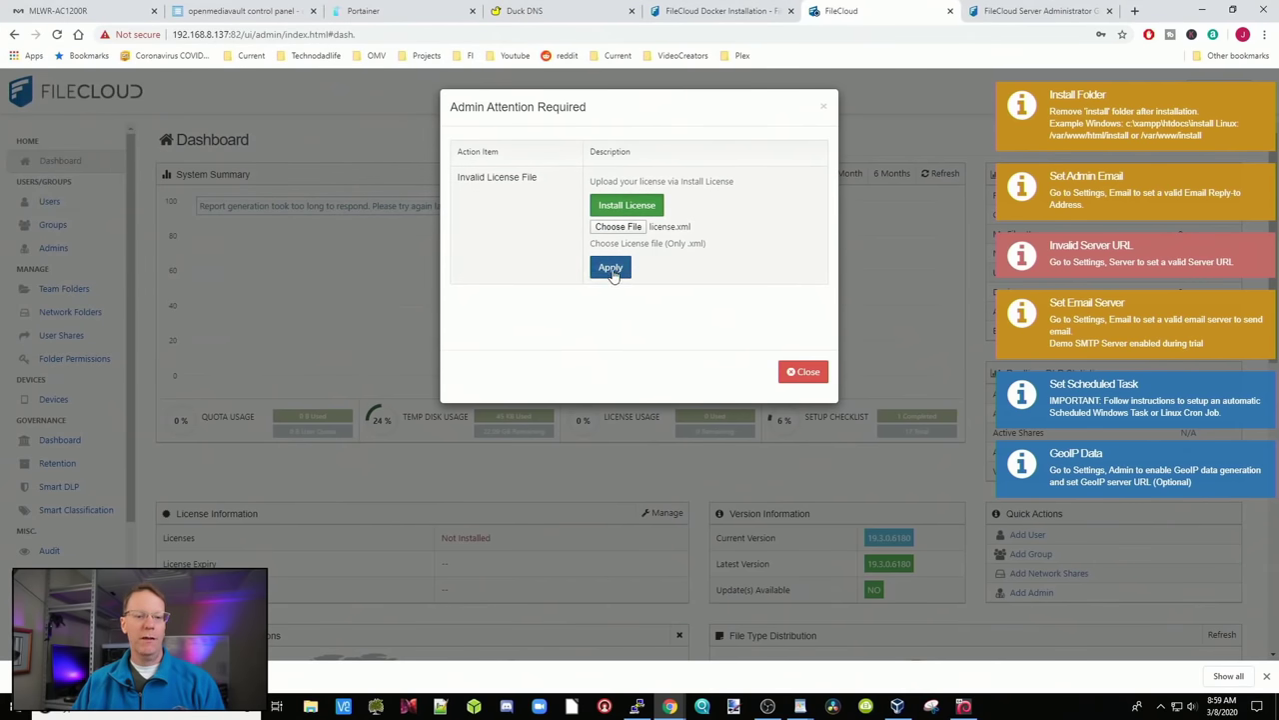
pyautogui.click(611, 269)
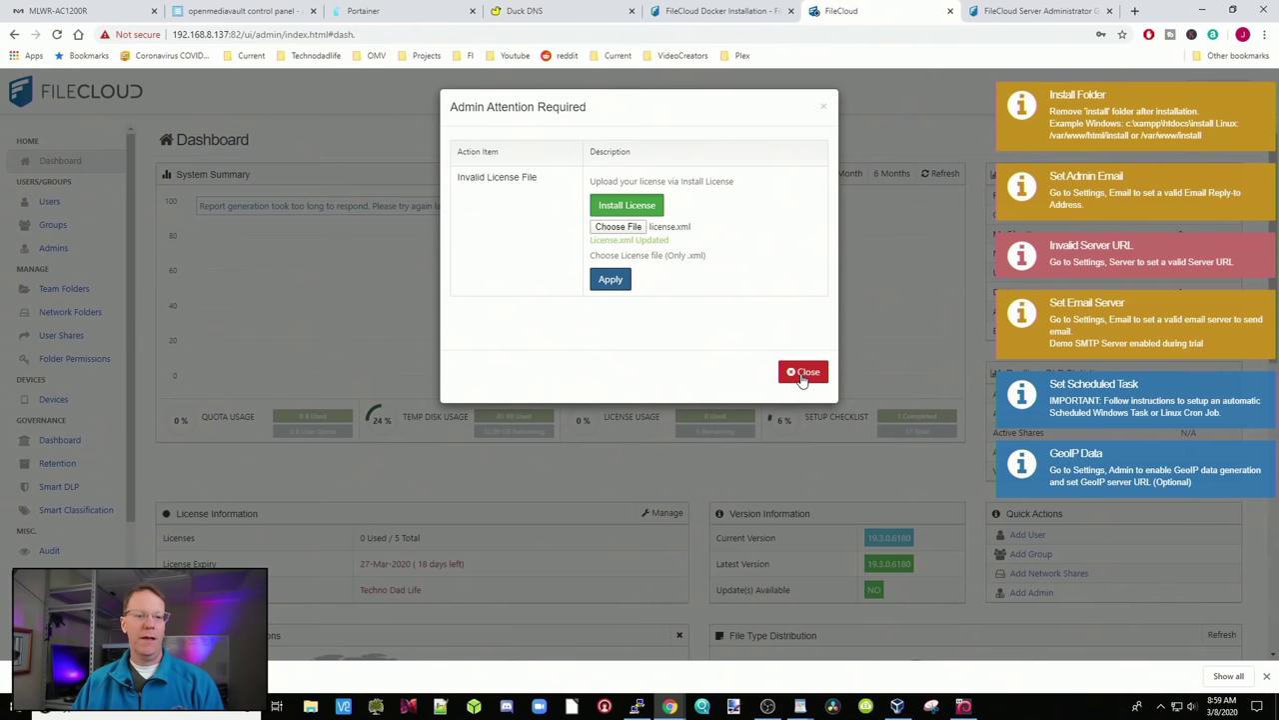
pyautogui.click(804, 378)
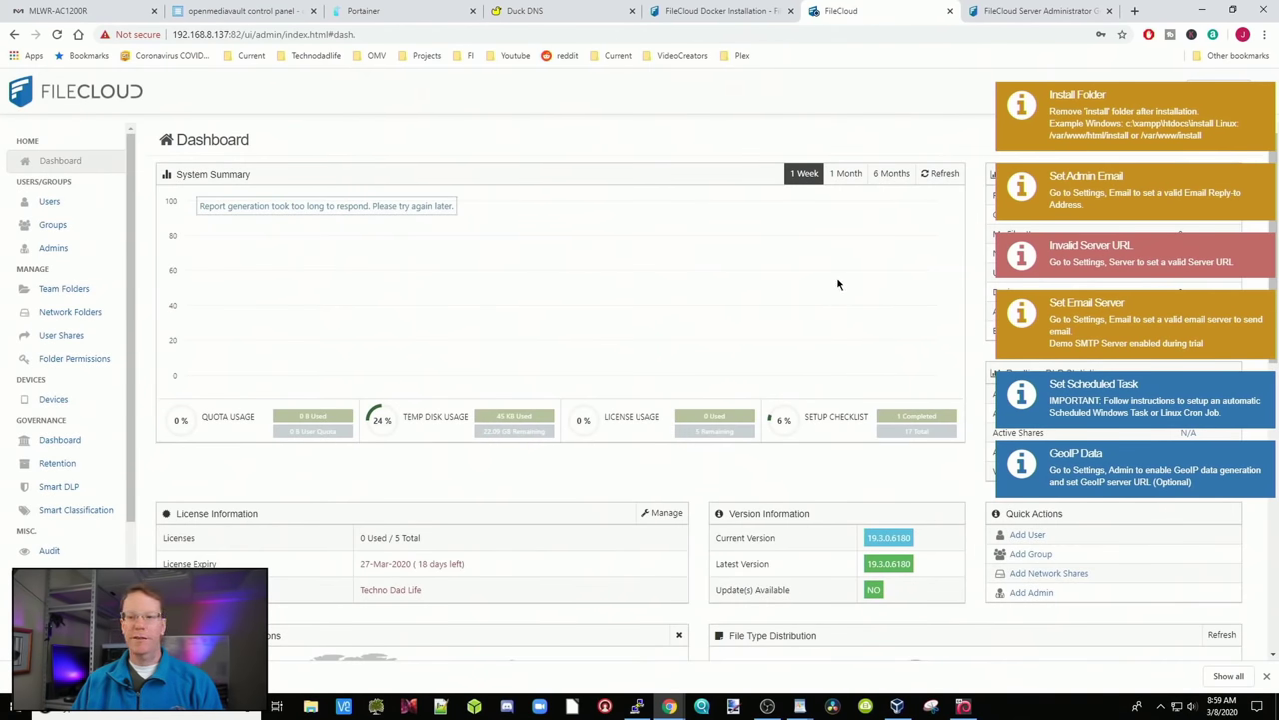
# Dismiss the Install Folder, Admin Email, Server URL, Email Server, Scheduled Task and GeoIP notifications
pyautogui.click(1082, 122)
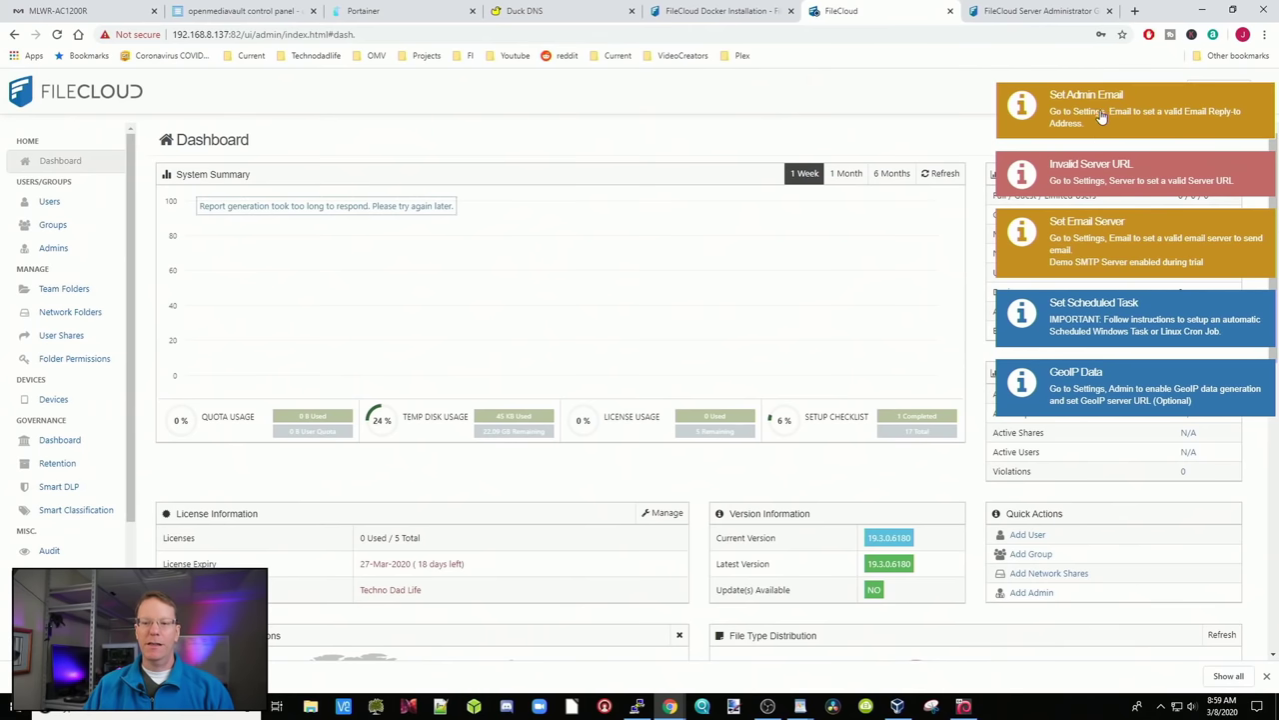
pyautogui.click(1102, 110)
pyautogui.click(1103, 110)
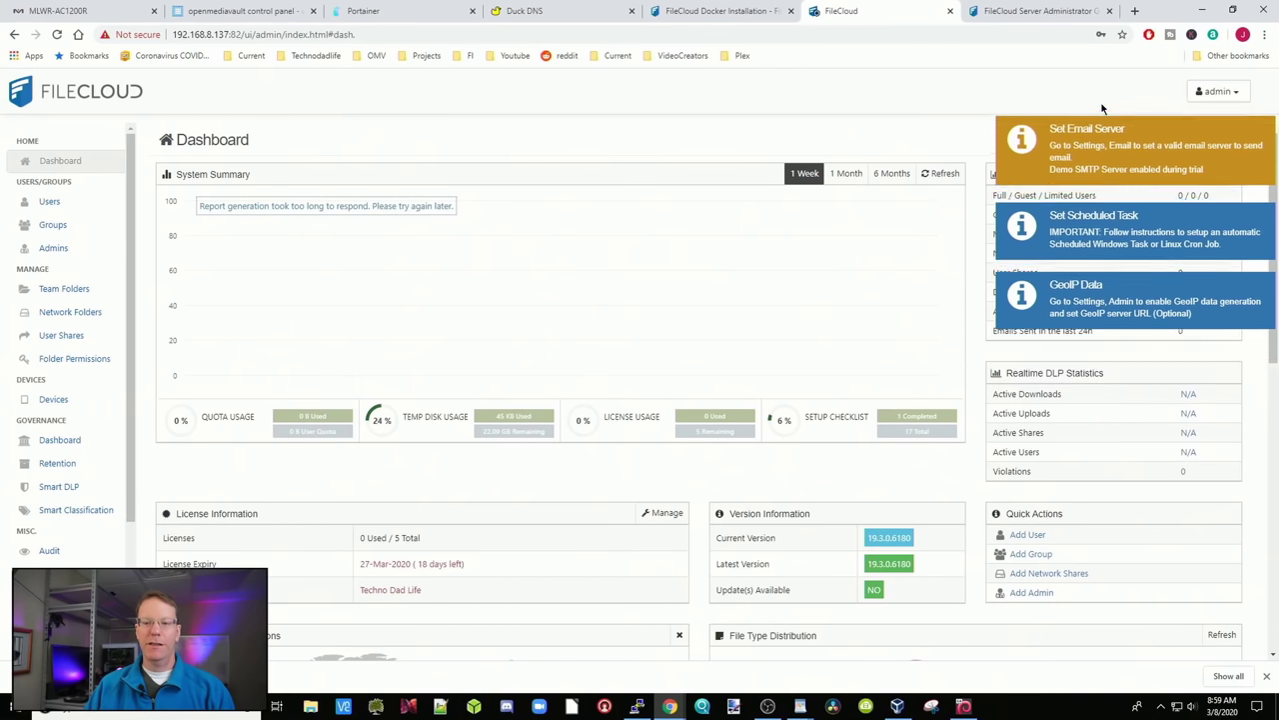
pyautogui.click(1107, 112)
pyautogui.click(1117, 117)
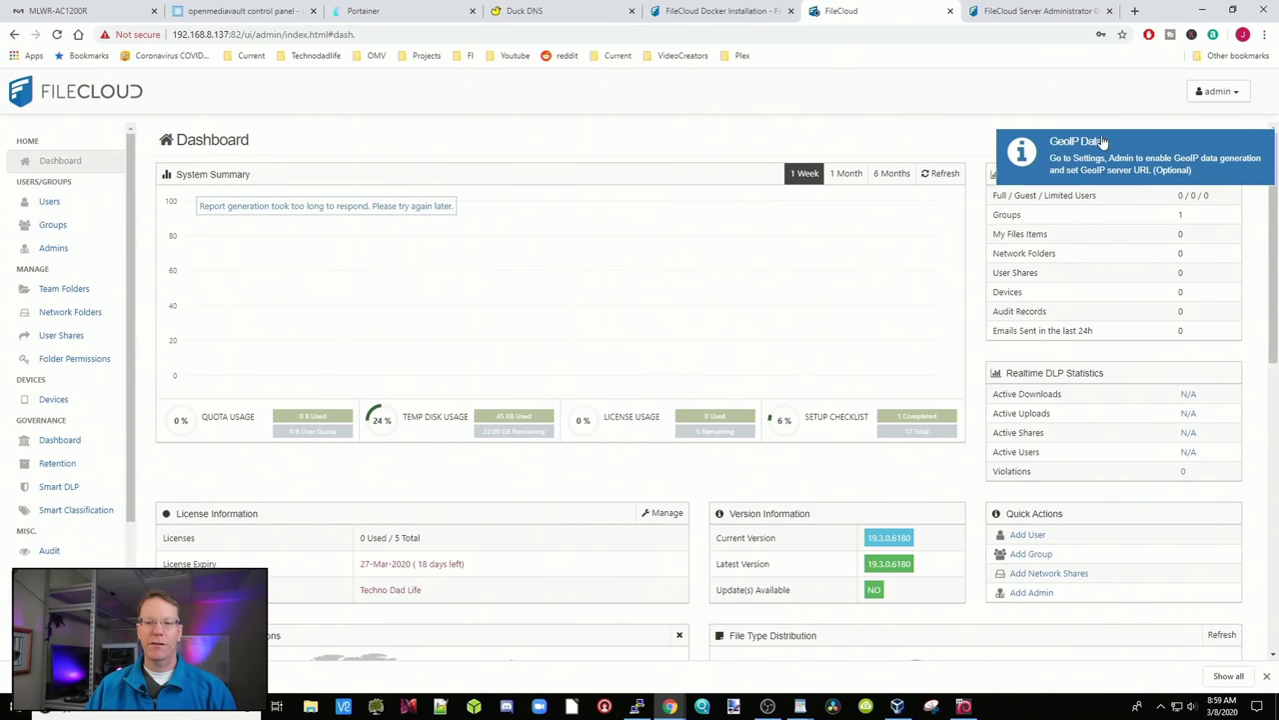
pyautogui.click(1103, 123)
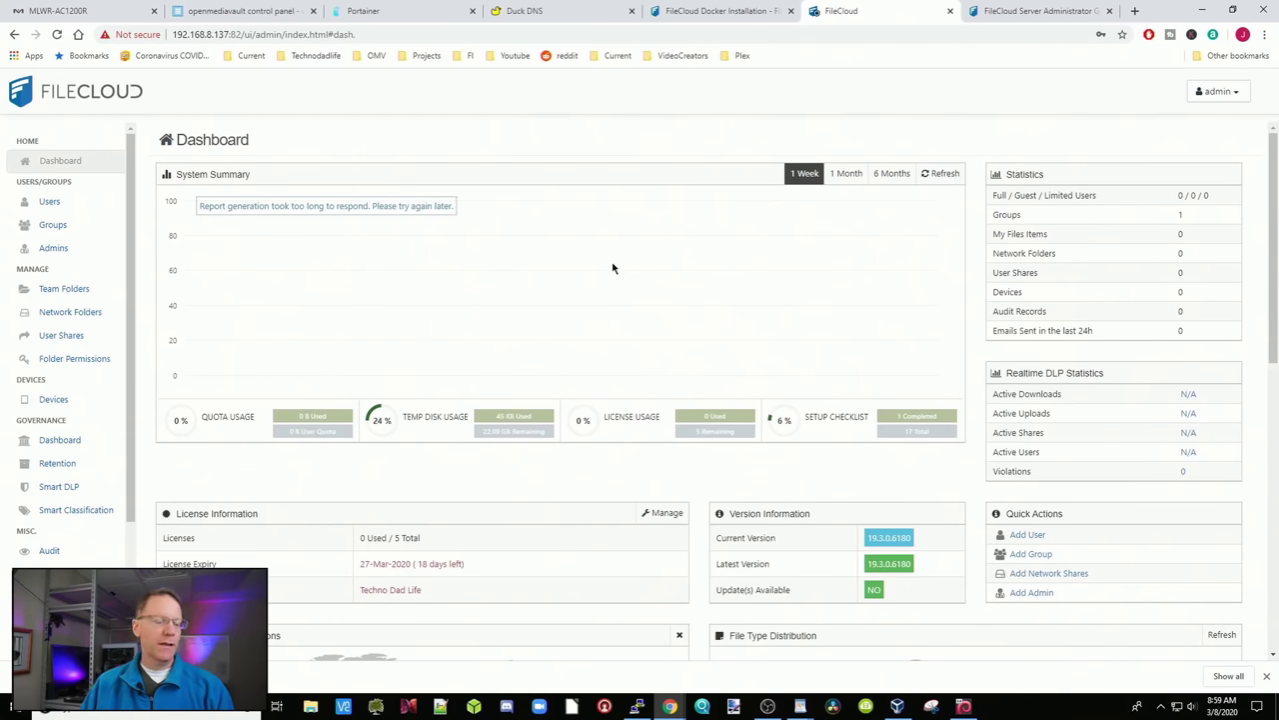
# Create a new full-access user by entering a username, password and pasted e-mail address
pyautogui.scroll(-3, 612, 268)
pyautogui.scroll(3, 615, 269)
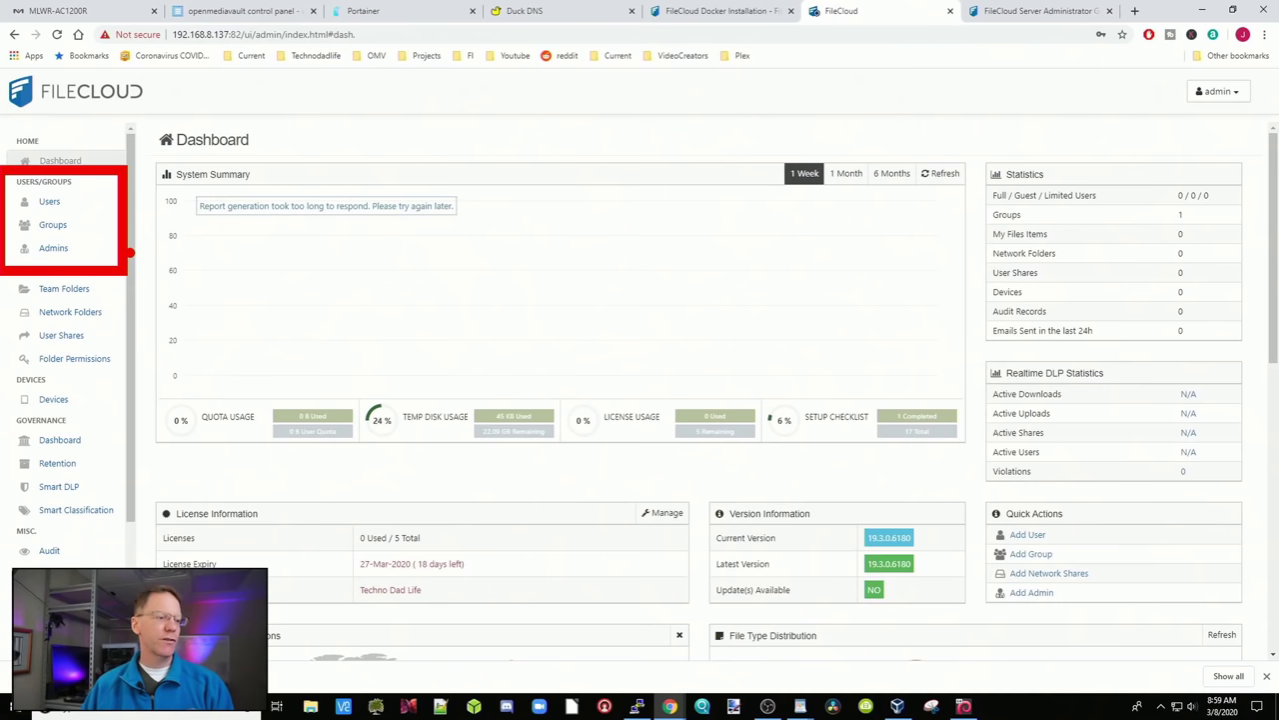
pyautogui.click(86, 206)
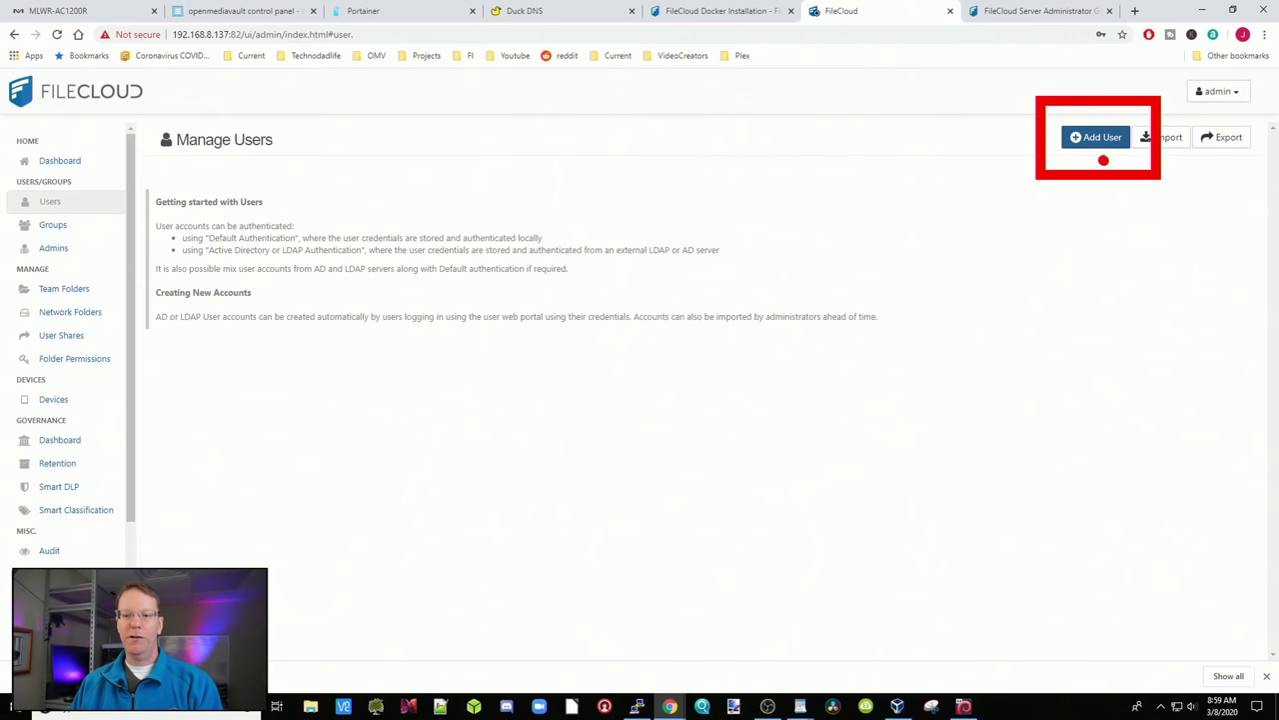
pyautogui.click(1096, 137)
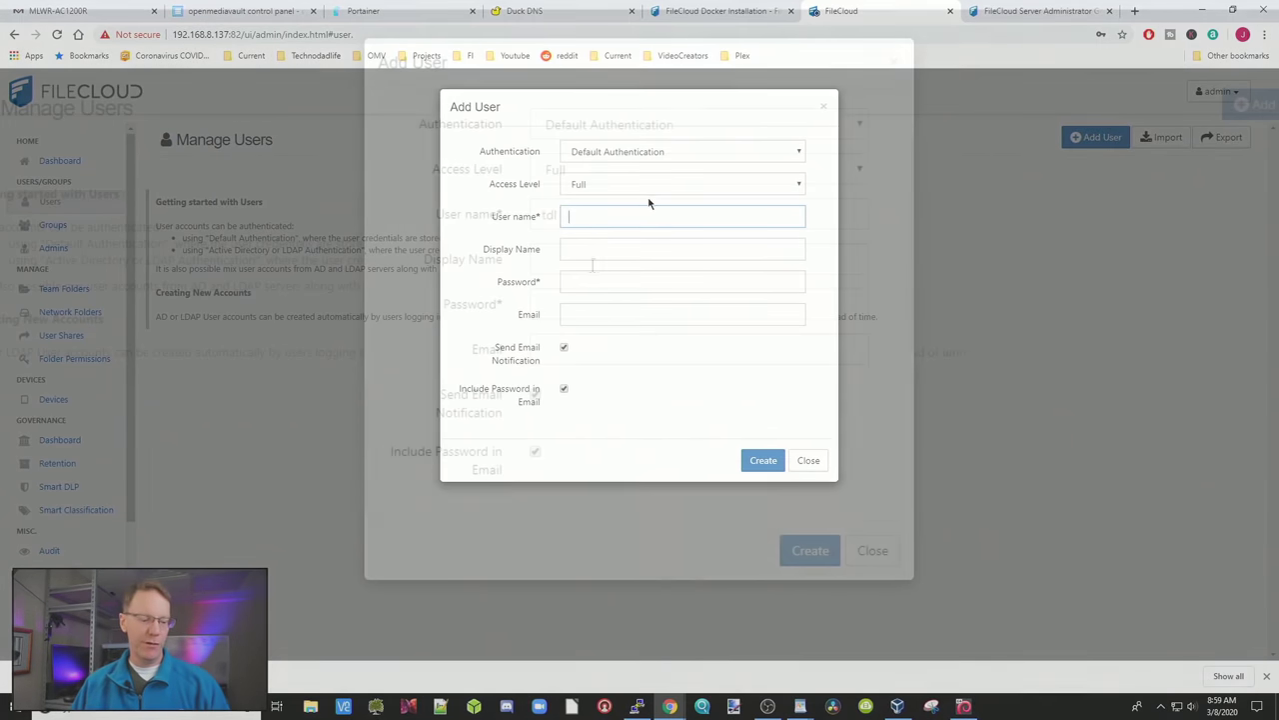
pyautogui.write('tdl')
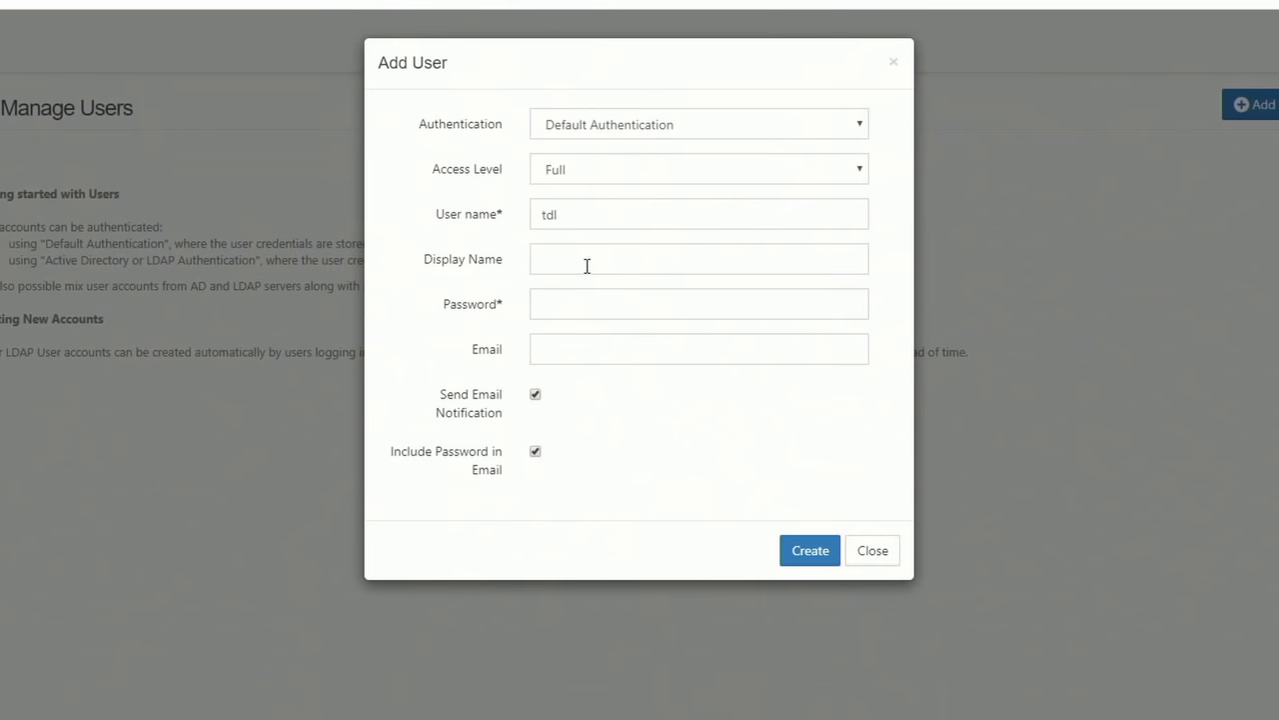
pyautogui.click(565, 307)
pyautogui.write('*********')
pyautogui.press('Tab')
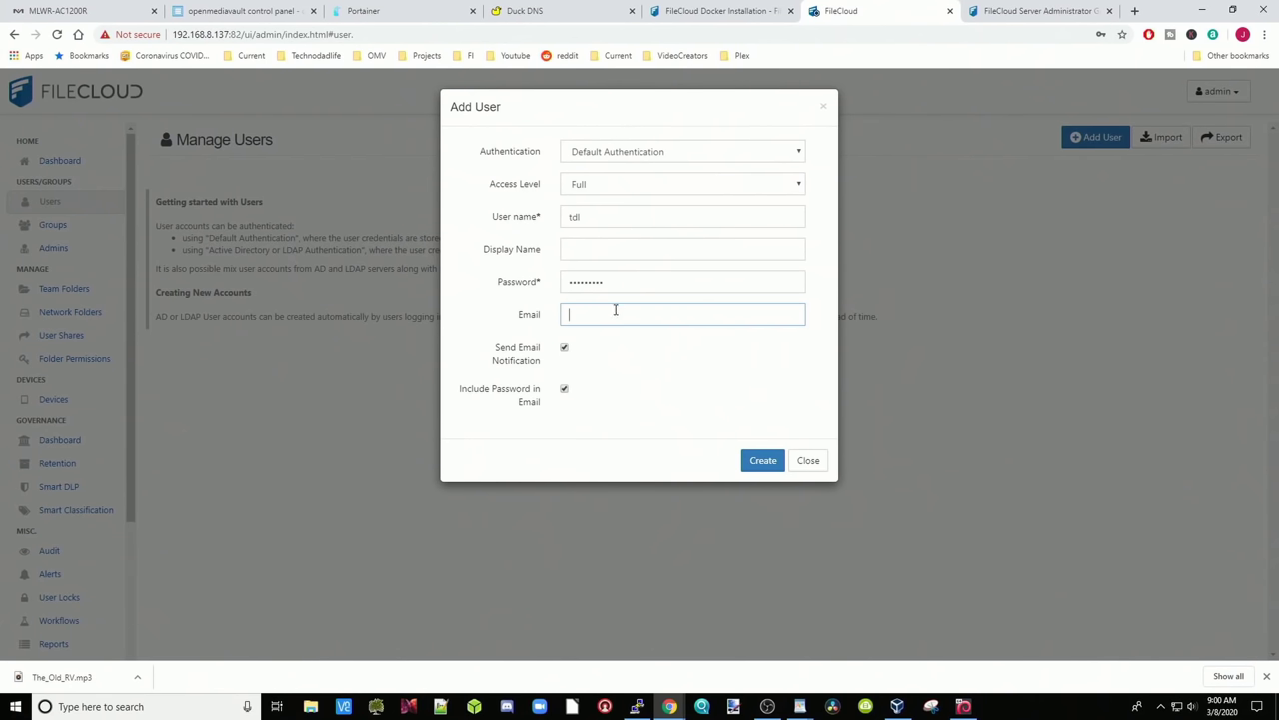
pyautogui.click(716, 319)
pyautogui.hotkey('ctrl', 'v')
pyautogui.click(763, 461)
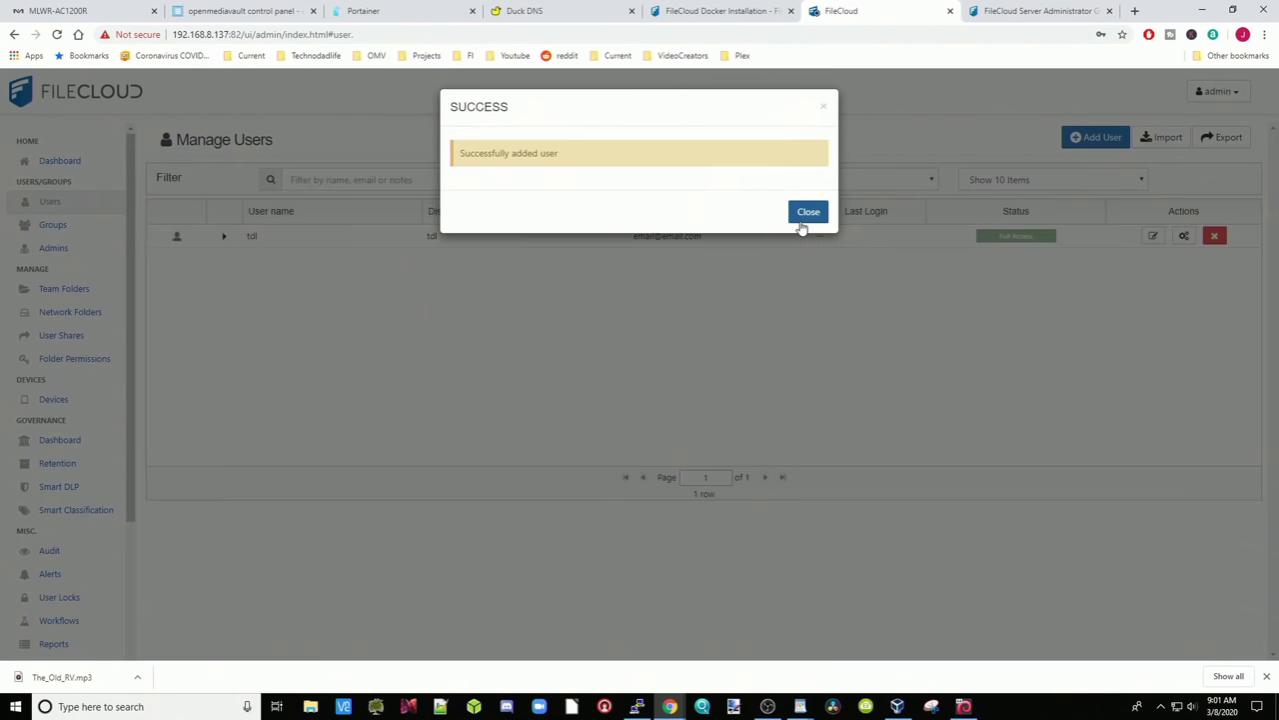
pyautogui.click(802, 218)
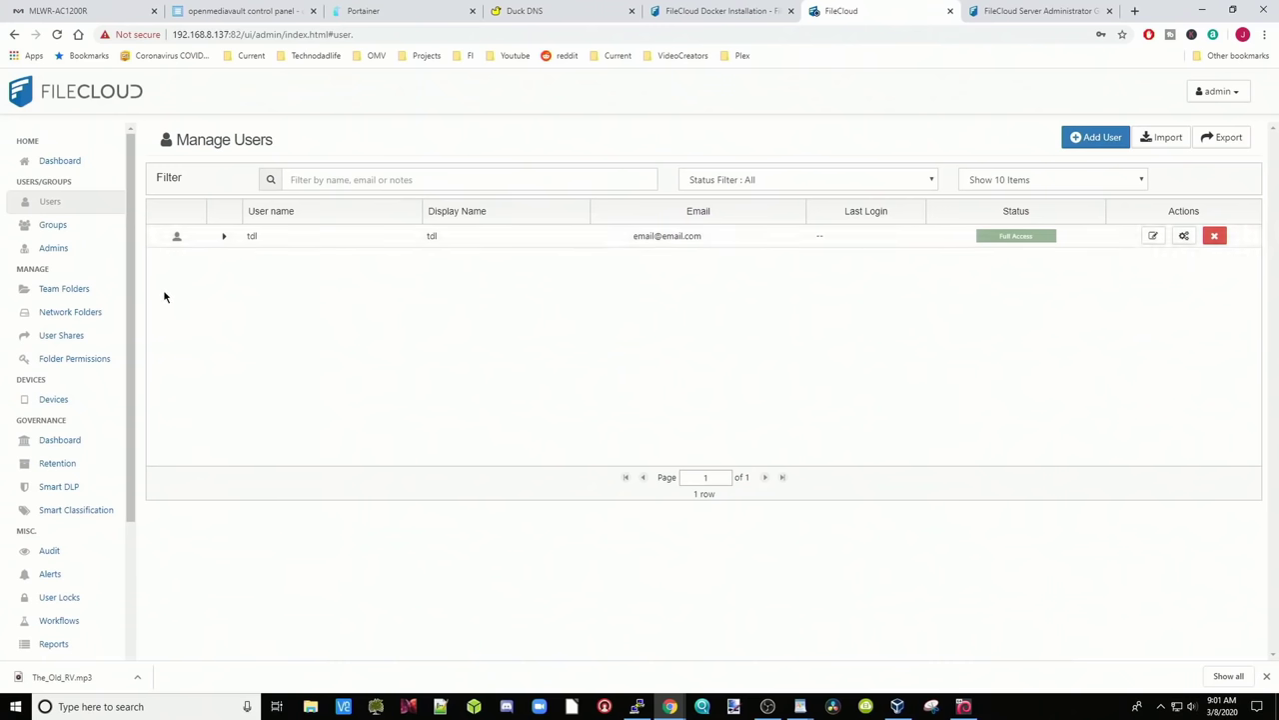
# Scroll the sidebar and open the Devices page
pyautogui.moveTo(131, 266); pyautogui.dragTo(131, 309)
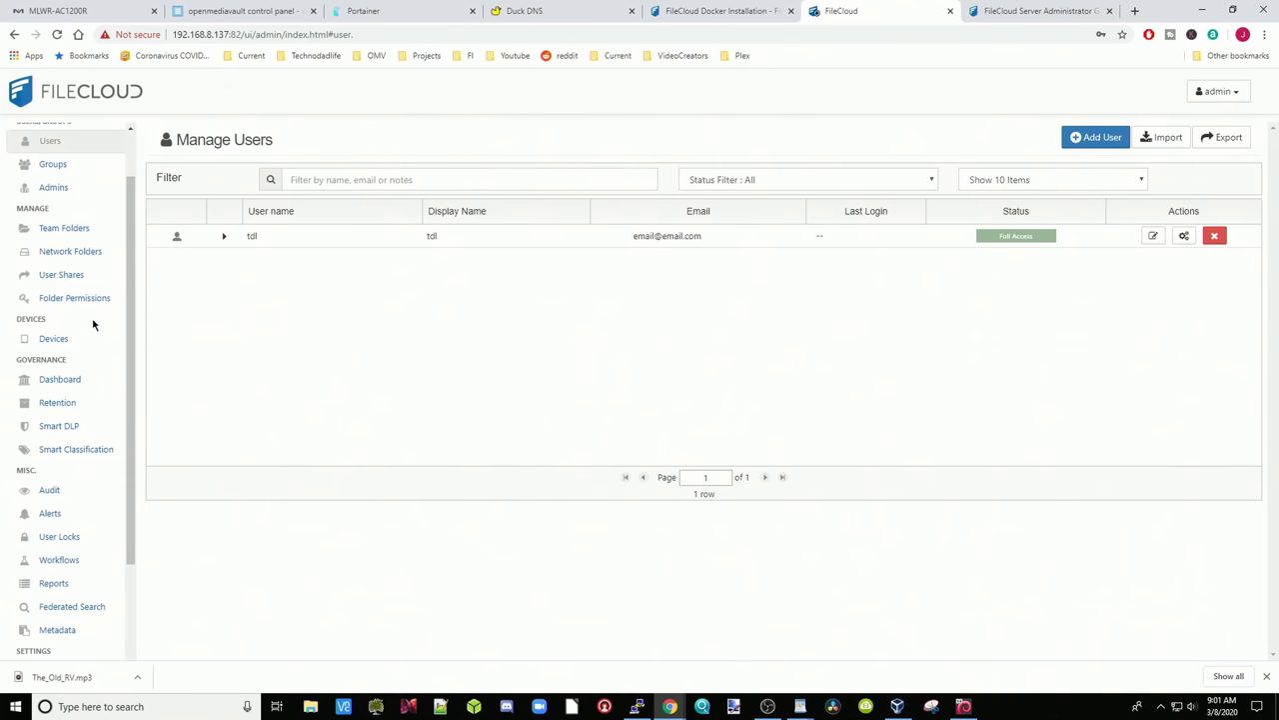
pyautogui.click(69, 342)
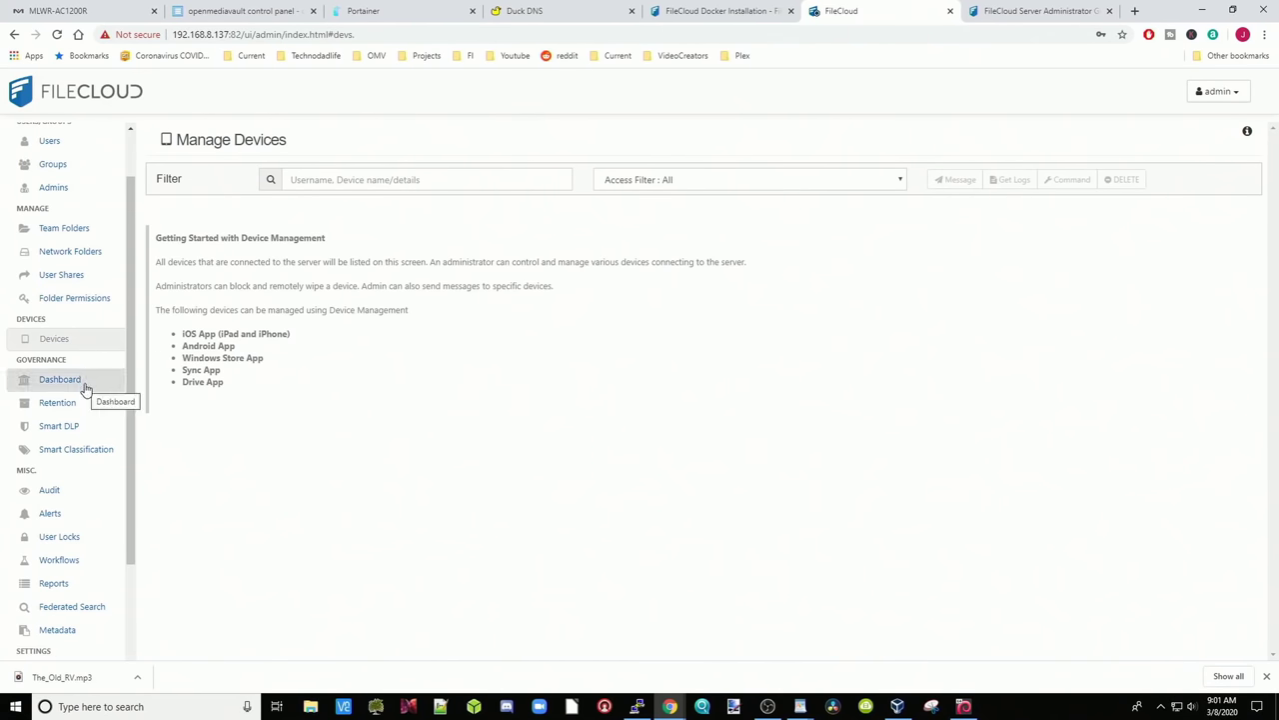
# Change the Server URL host from 127.0.0.1 to filecloud.duckdns.org and confirm Check URL succeeds
pyautogui.scroll(-3, 120, 499)
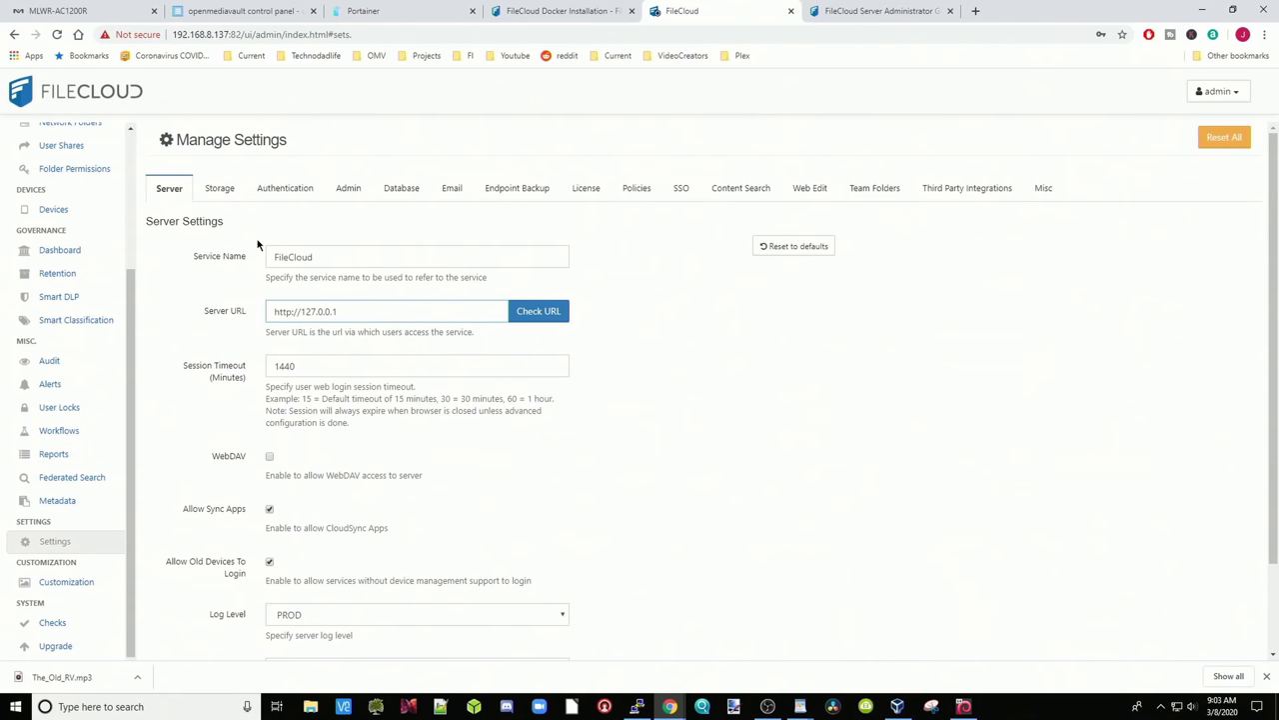
pyautogui.moveTo(354, 310); pyautogui.dragTo(298, 311)
pyautogui.write('filecloud.duckdns.org')
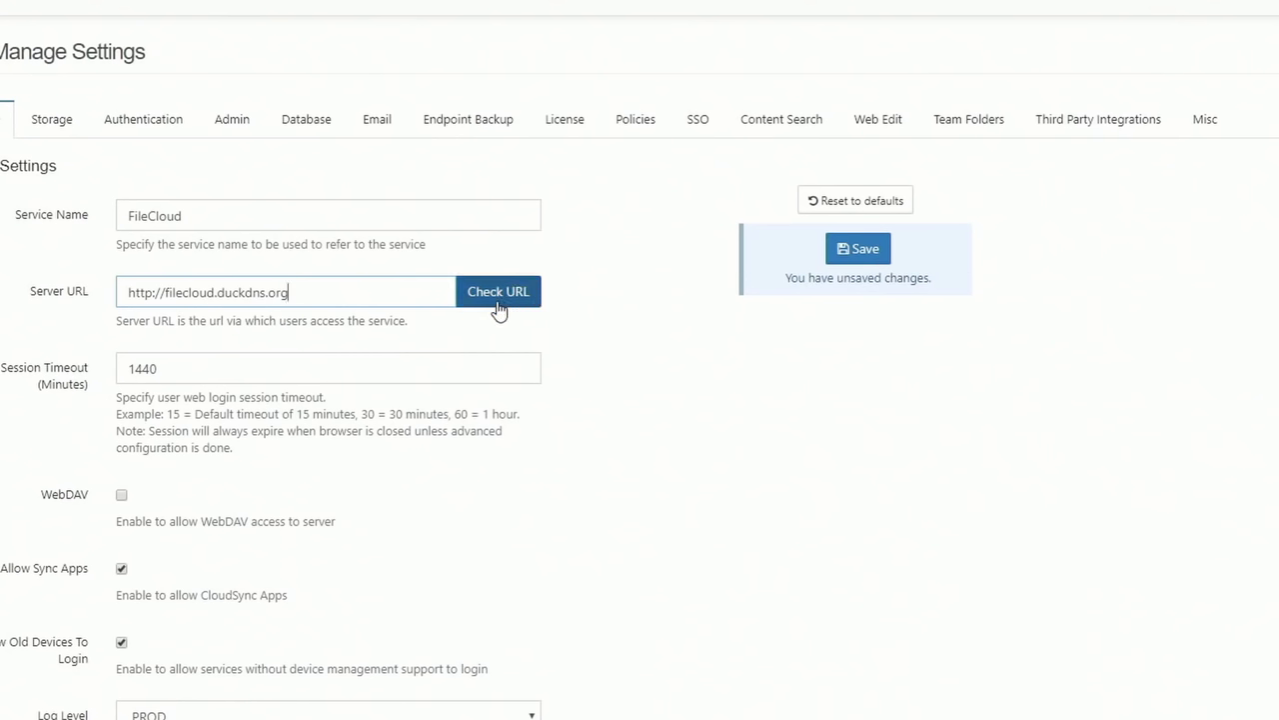
pyautogui.click(499, 309)
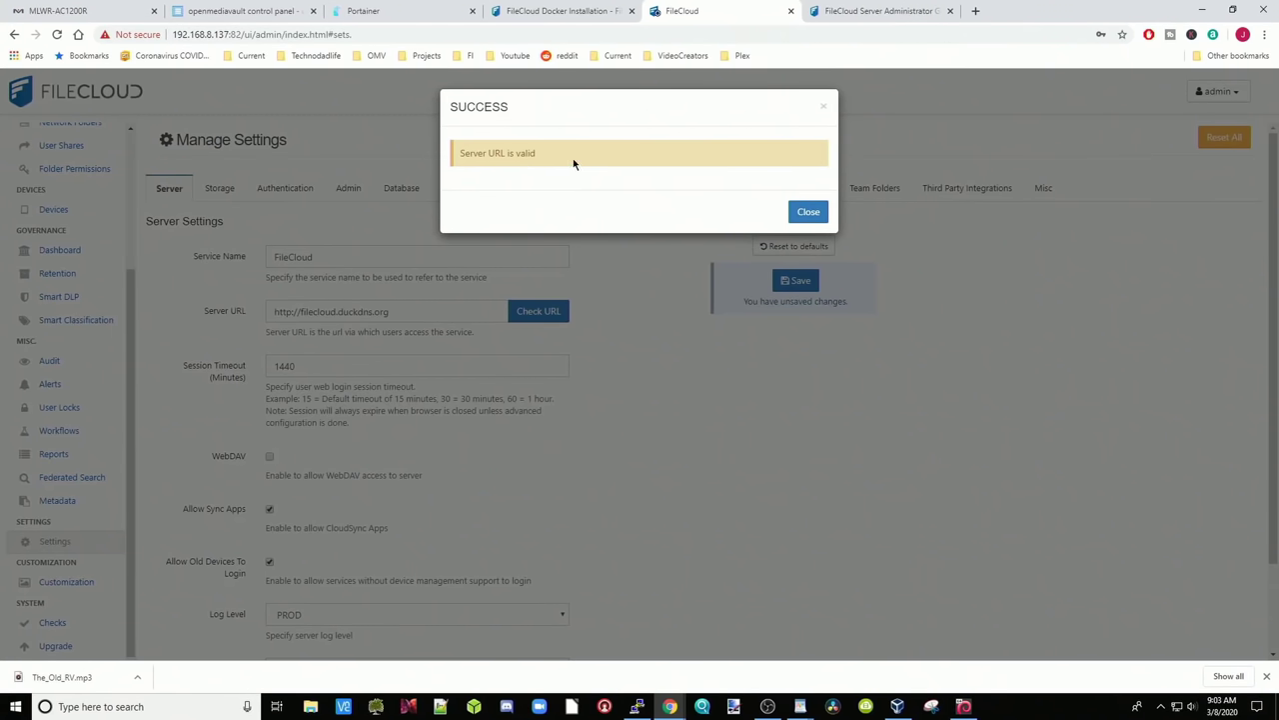
pyautogui.click(809, 213)
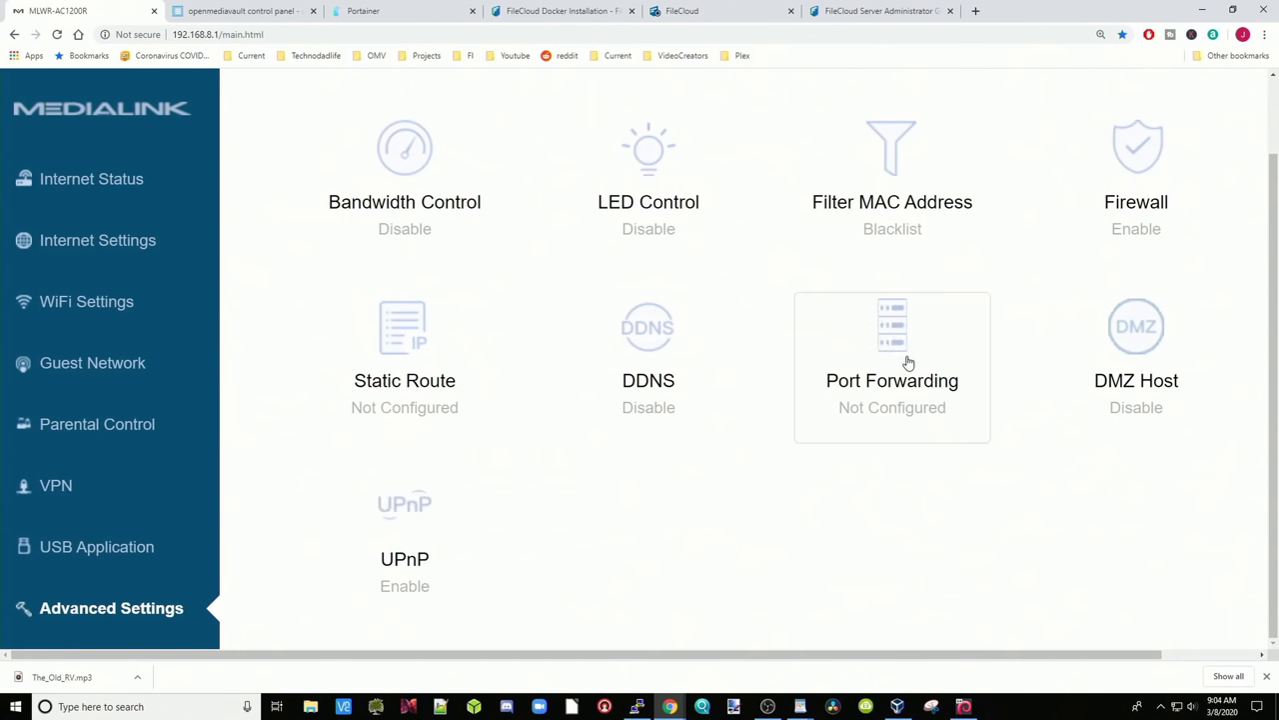
# Add a TCP/UDP port-forwarding rule sending WAN port 80 to 192.168.8.137 LAN port 82
pyautogui.click(908, 363)
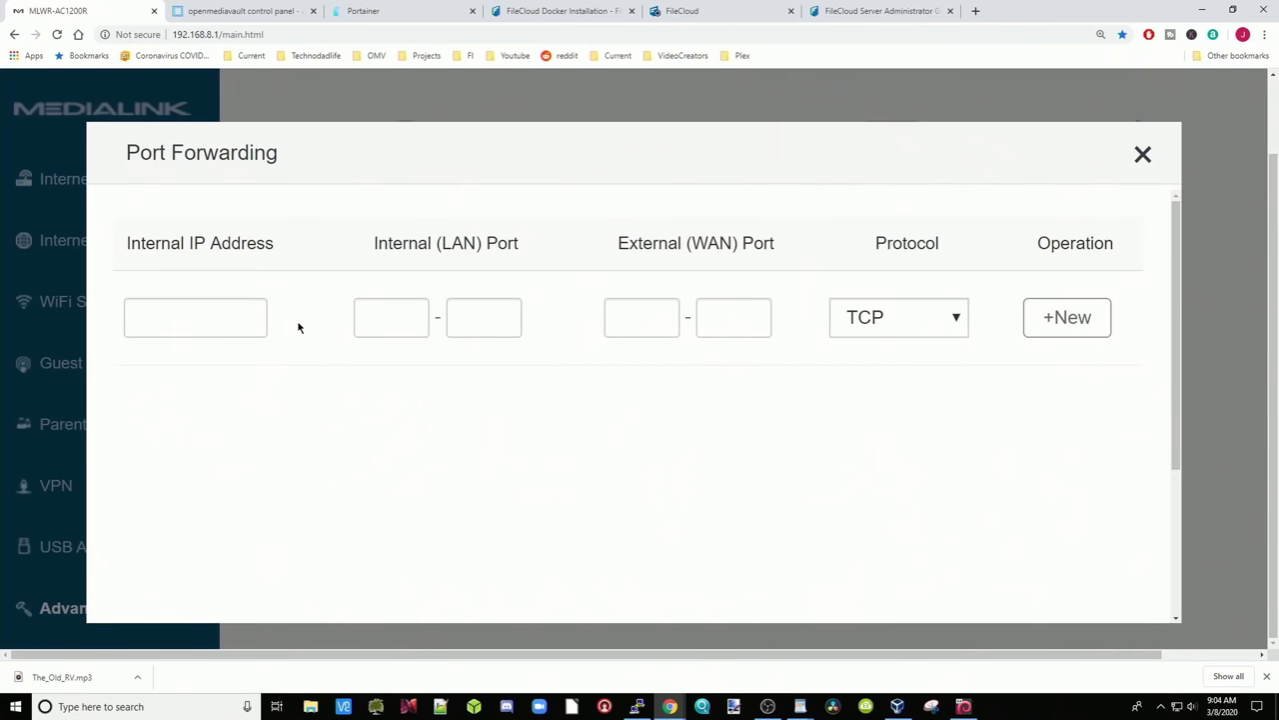
pyautogui.rightClick(155, 315)
pyautogui.click(202, 419)
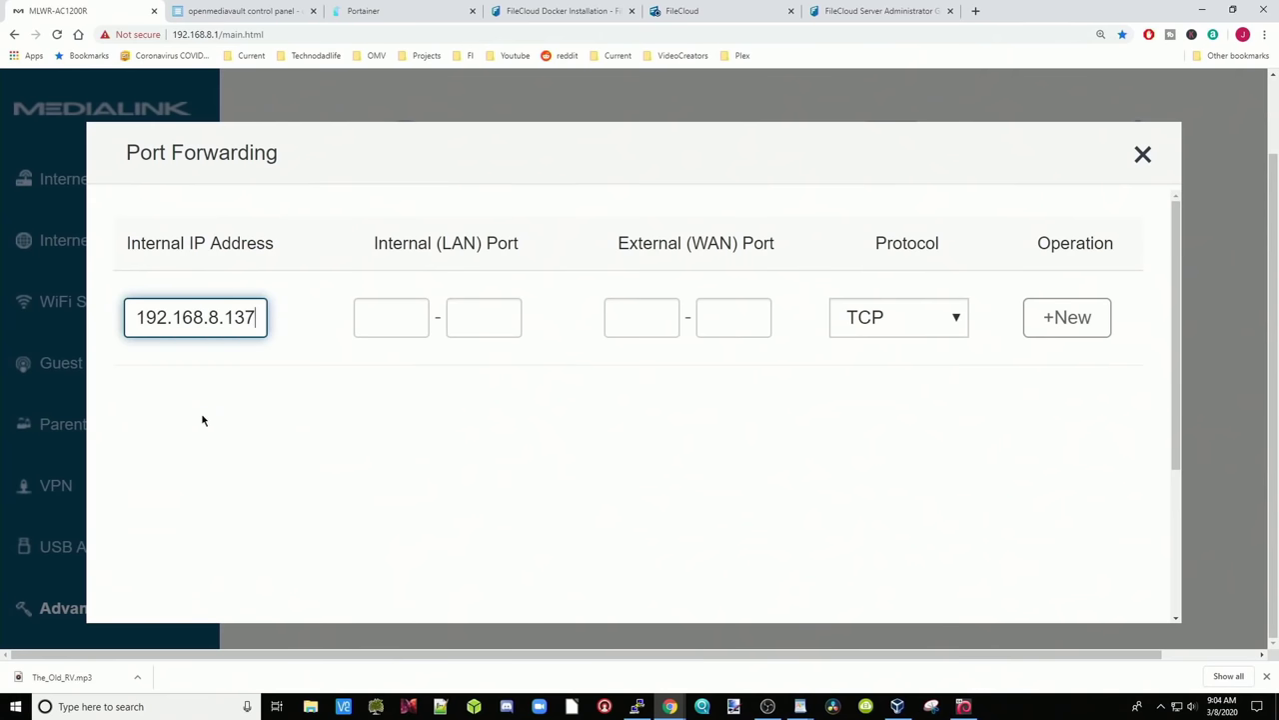
pyautogui.click(394, 322)
pyautogui.write('82')
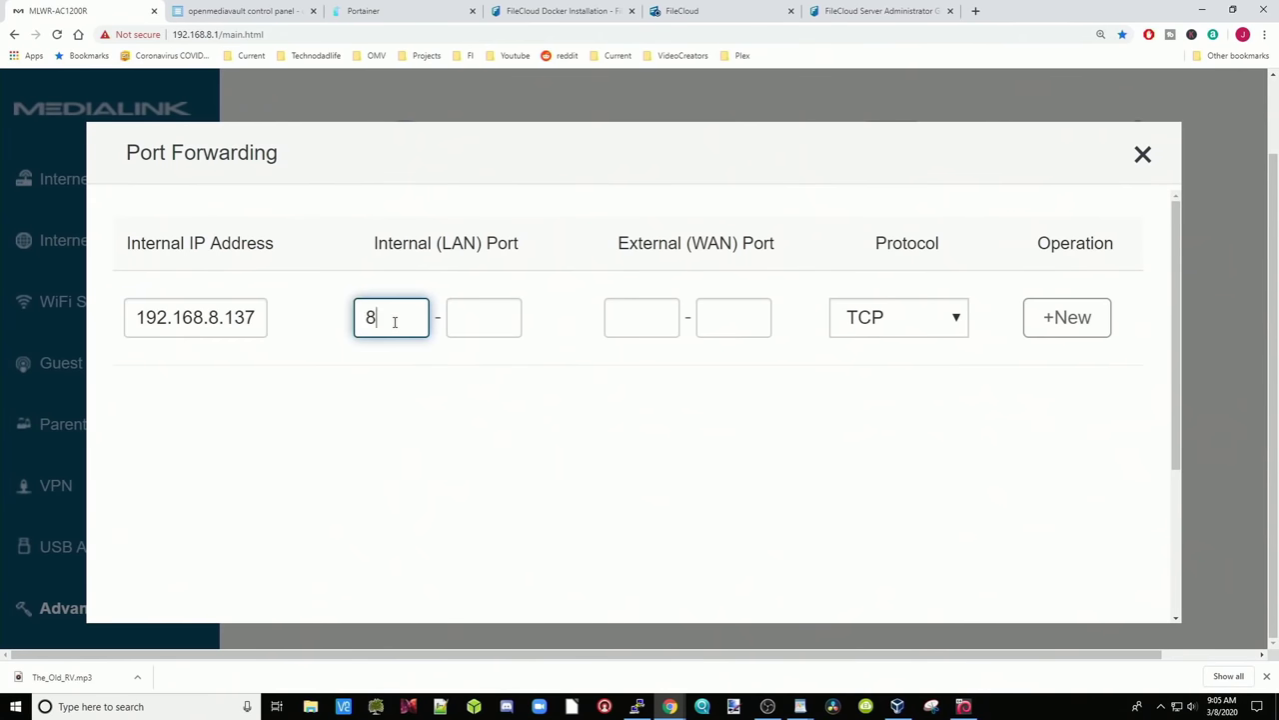
pyautogui.click(655, 315)
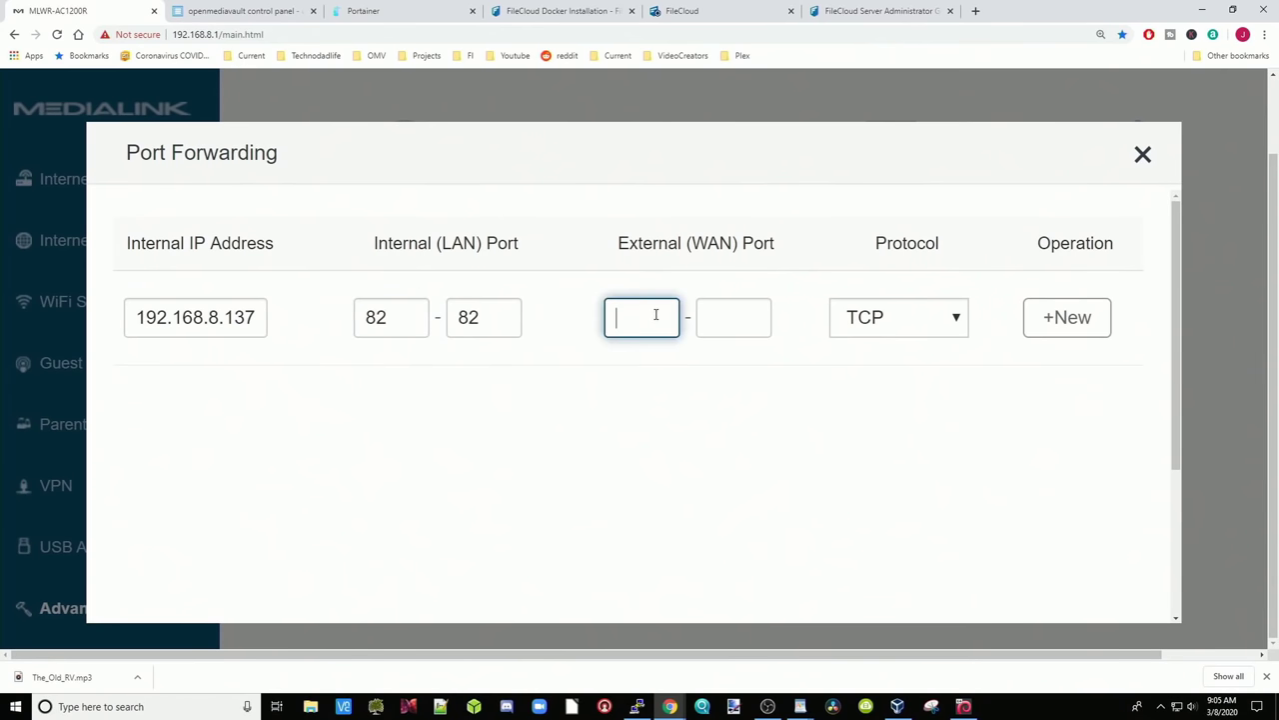
pyautogui.write('80')
pyautogui.click(962, 322)
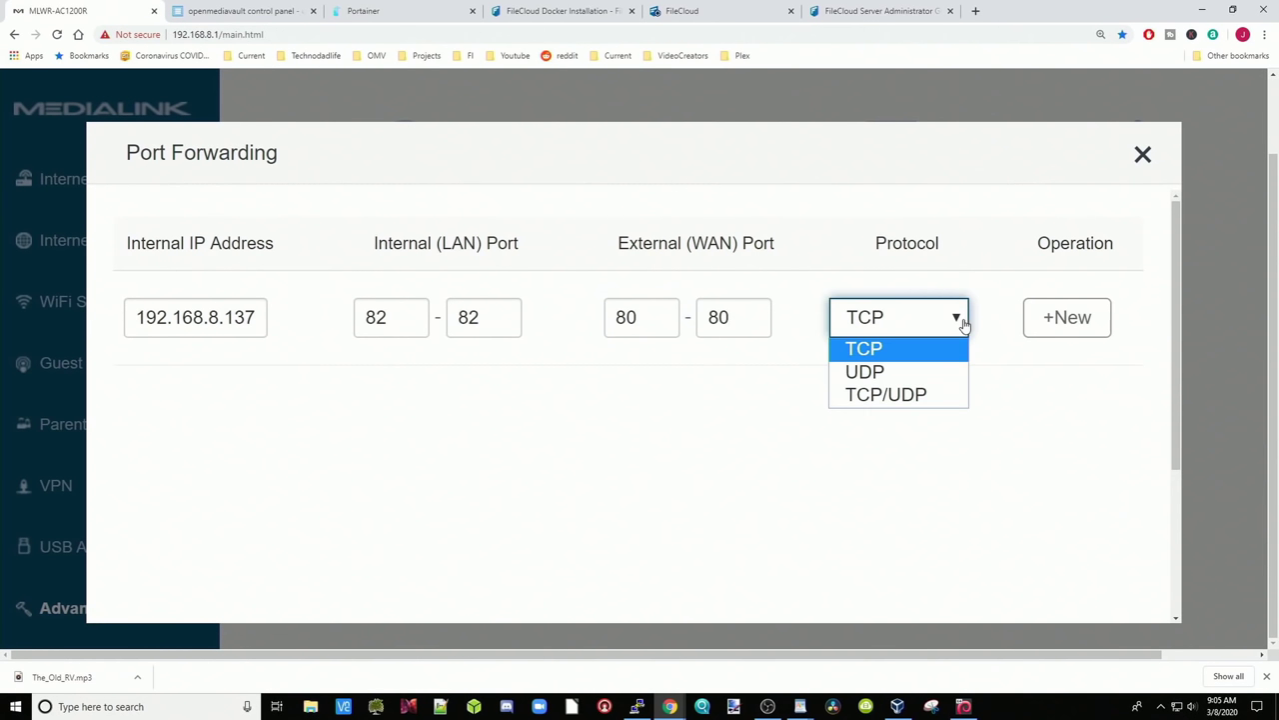
pyautogui.click(932, 399)
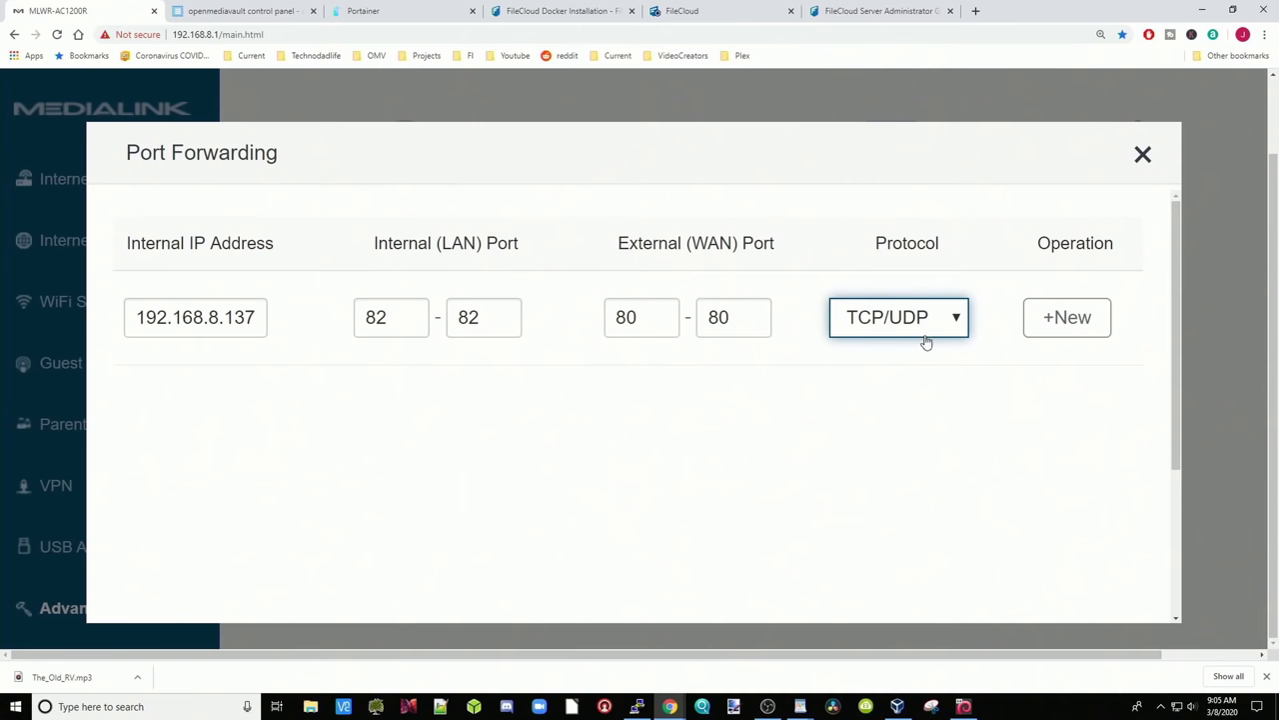
pyautogui.click(1071, 326)
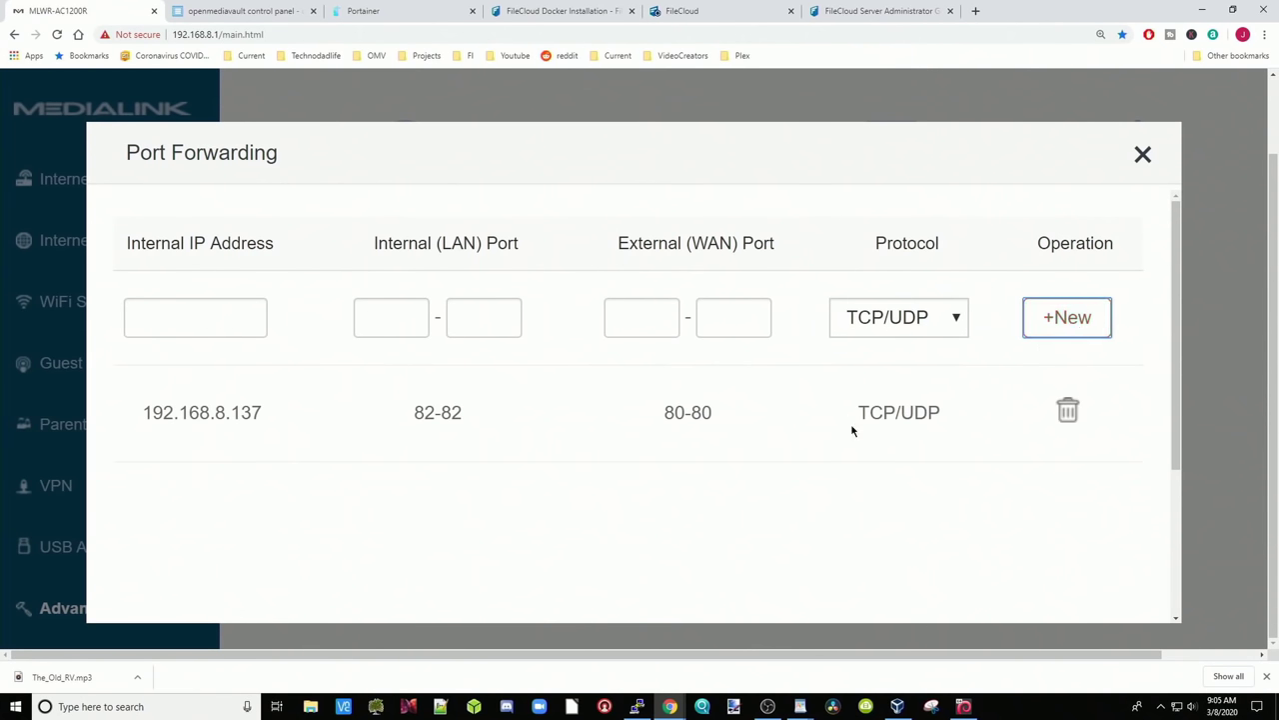
pyautogui.scroll(-5, 770, 477)
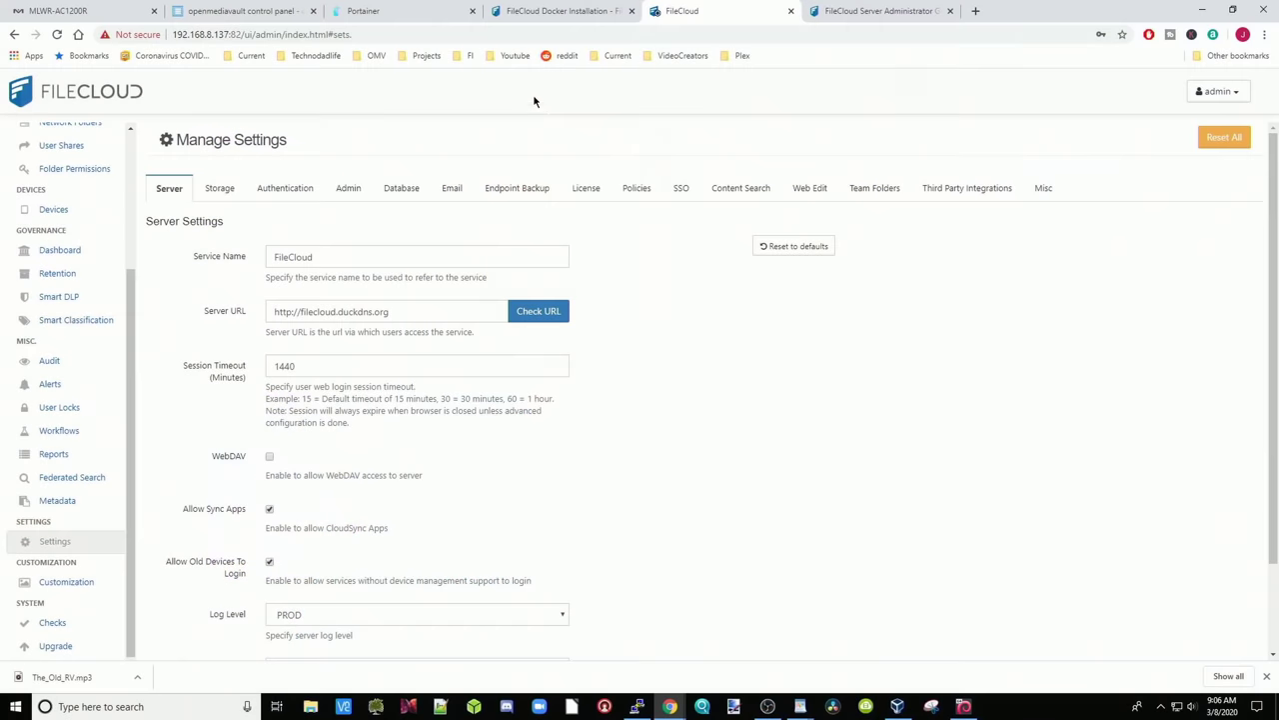
# Copy the 192.168.8.137:82 server address and open it in the administrator guide tab
pyautogui.moveTo(240, 36); pyautogui.dragTo(169, 36)
pyautogui.rightClick(208, 38)
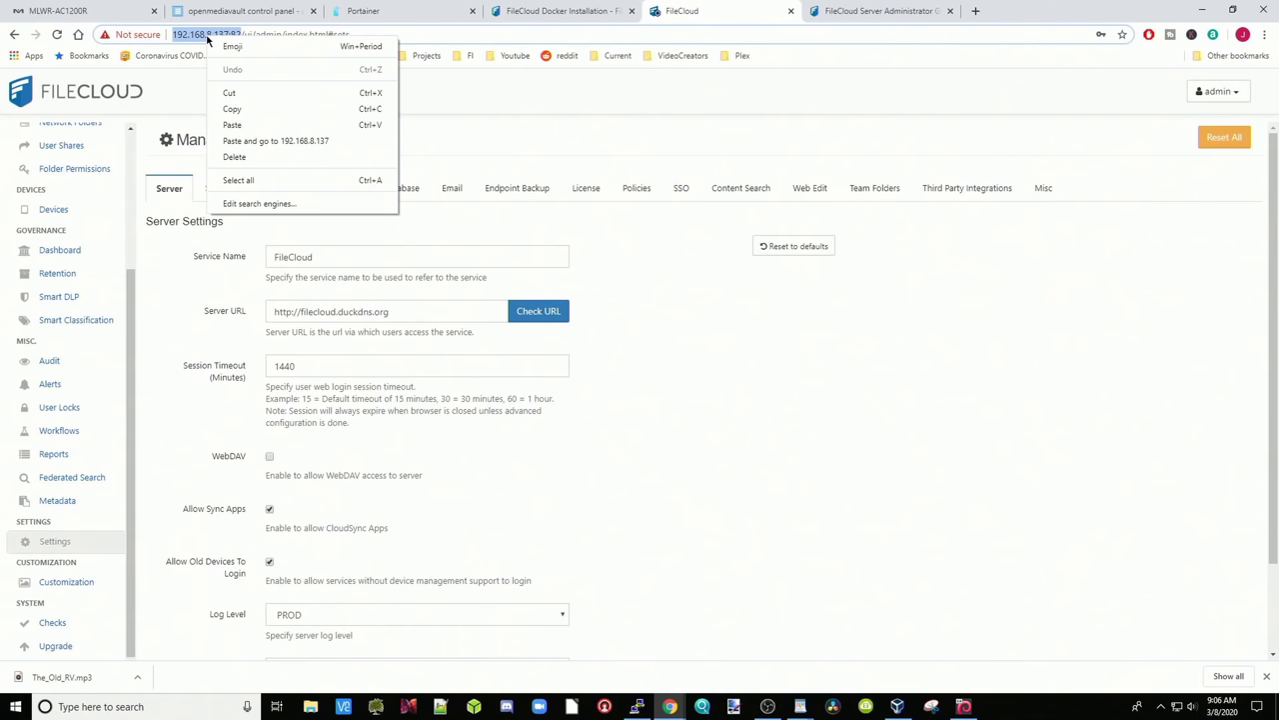
pyautogui.click(249, 108)
pyautogui.click(855, 11)
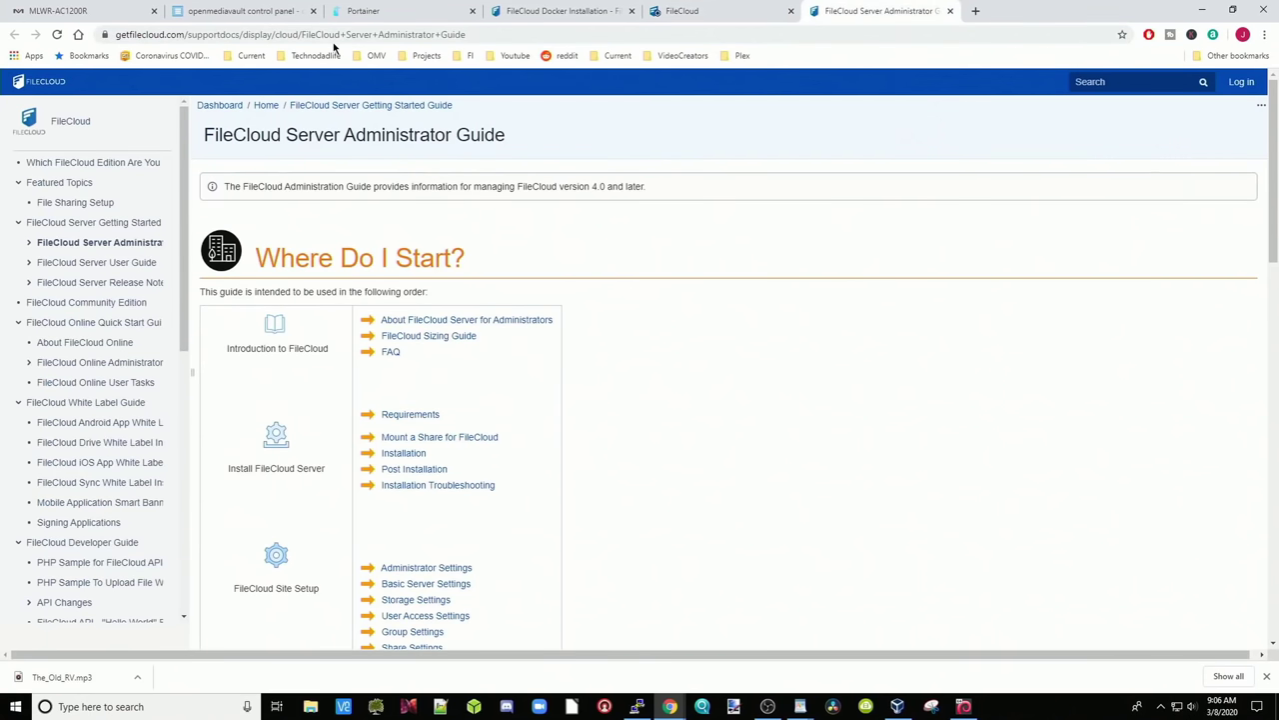
pyautogui.click(346, 36)
pyautogui.rightClick(346, 36)
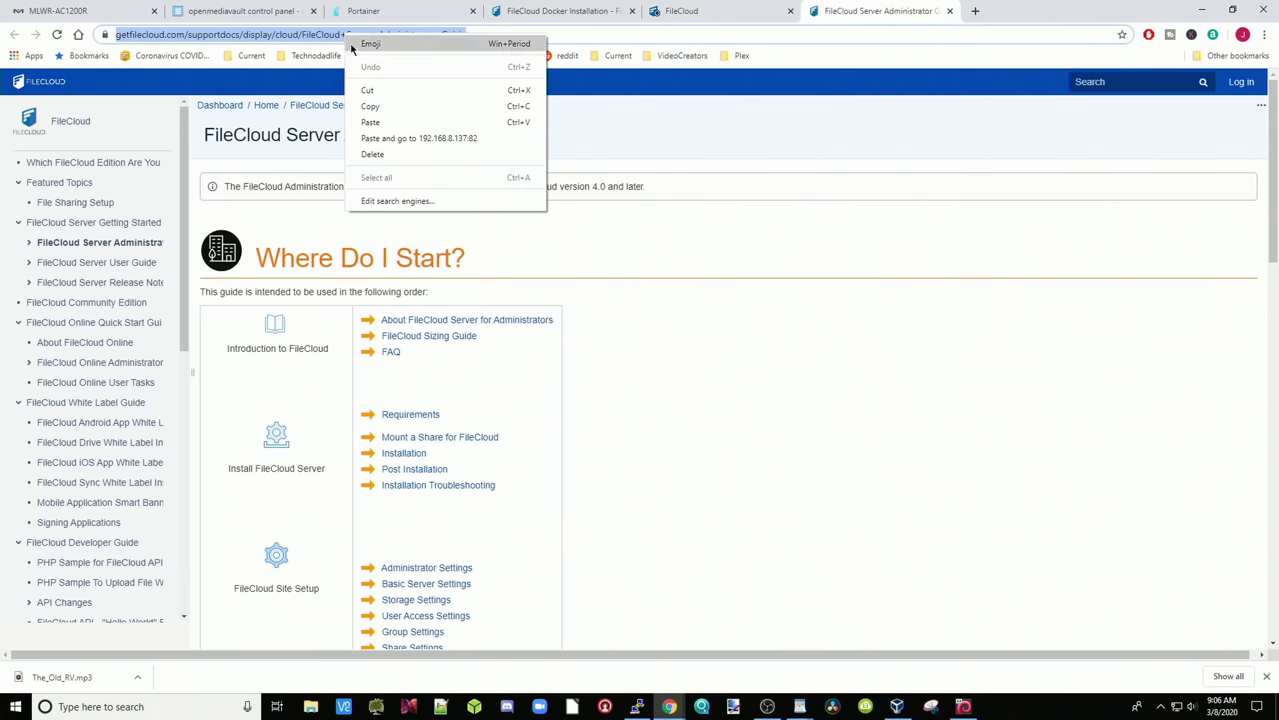
pyautogui.click(381, 123)
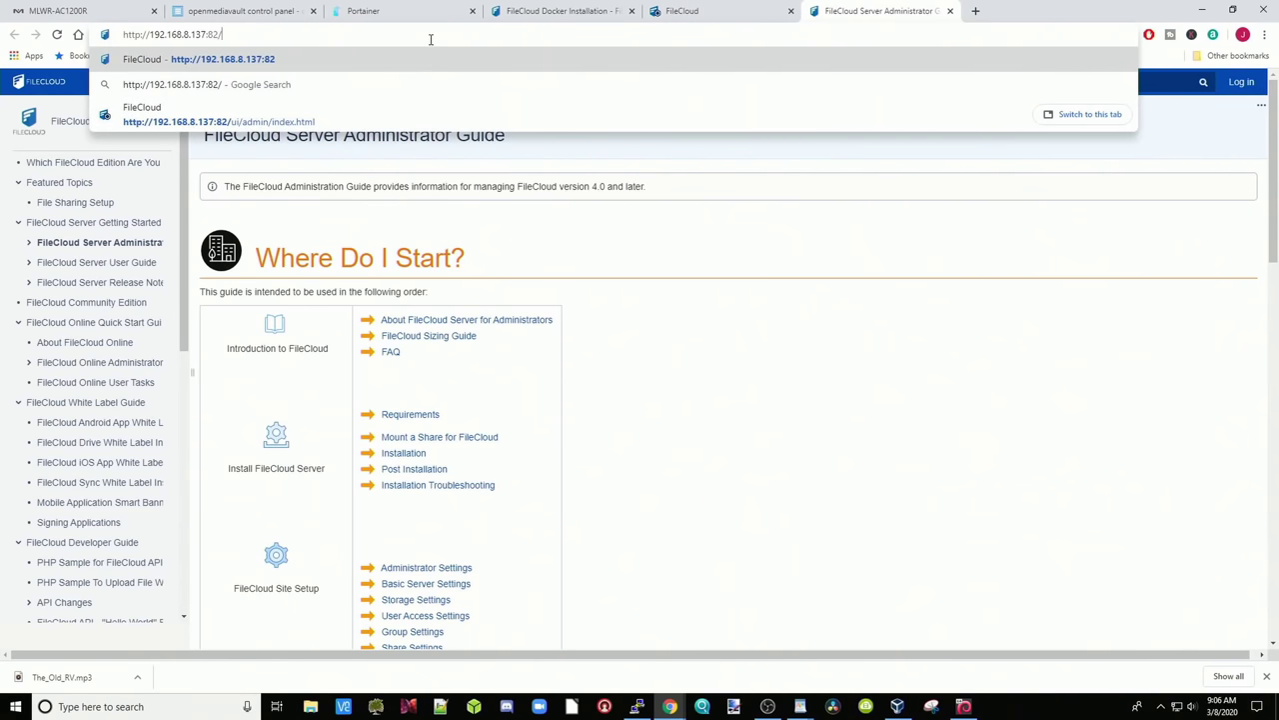
pyautogui.press('Return')
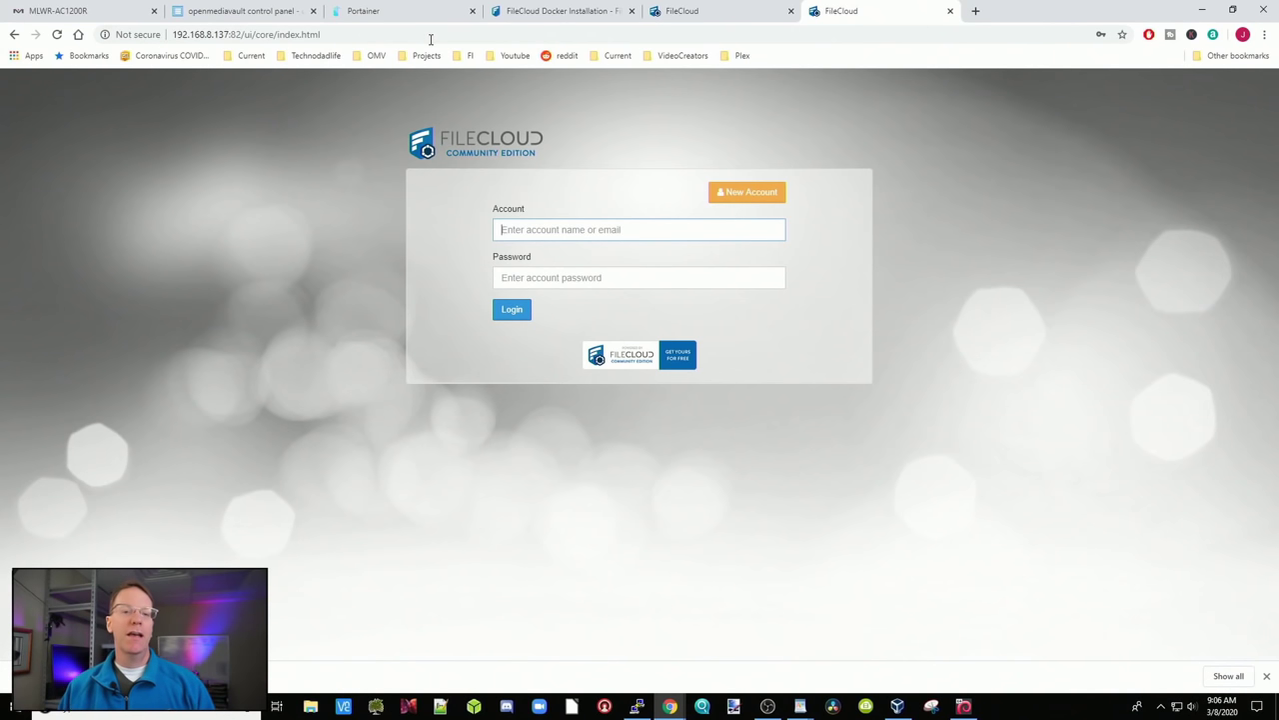
# Log in to the FileCloud user portal with the account name and password
pyautogui.write('tdl')
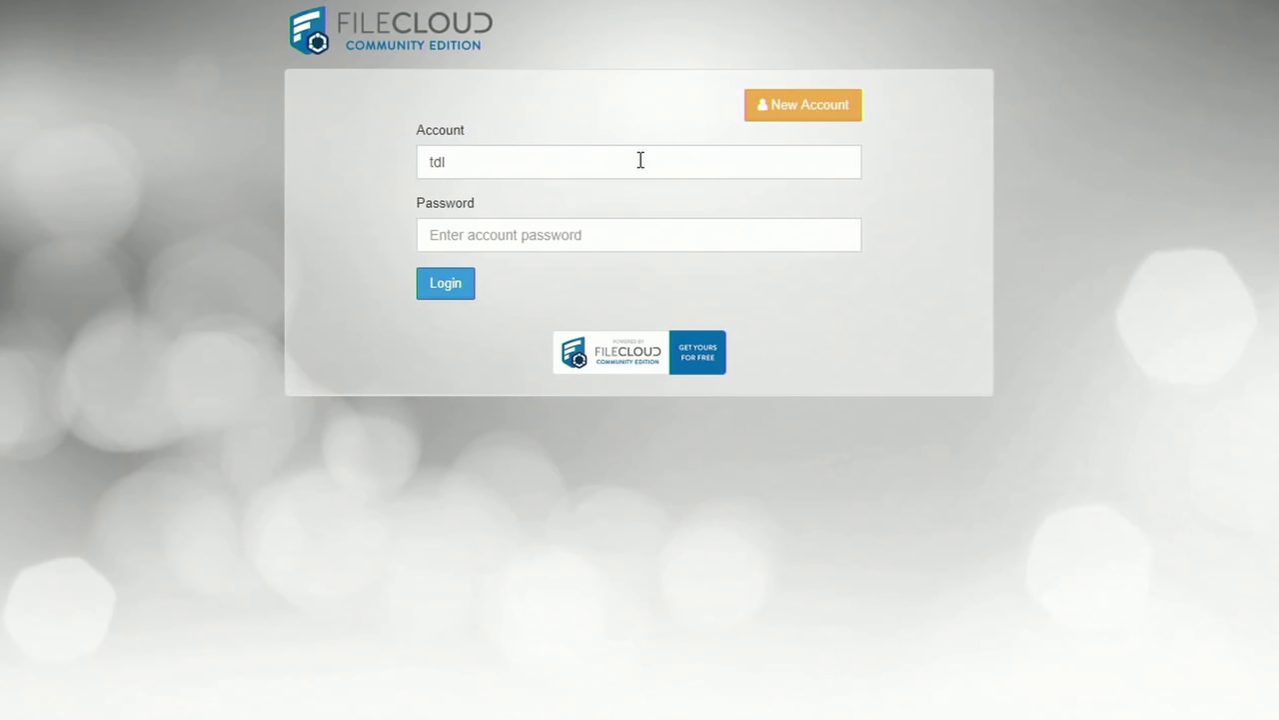
pyautogui.click(521, 235)
pyautogui.hotkey('ctrl', 'v')
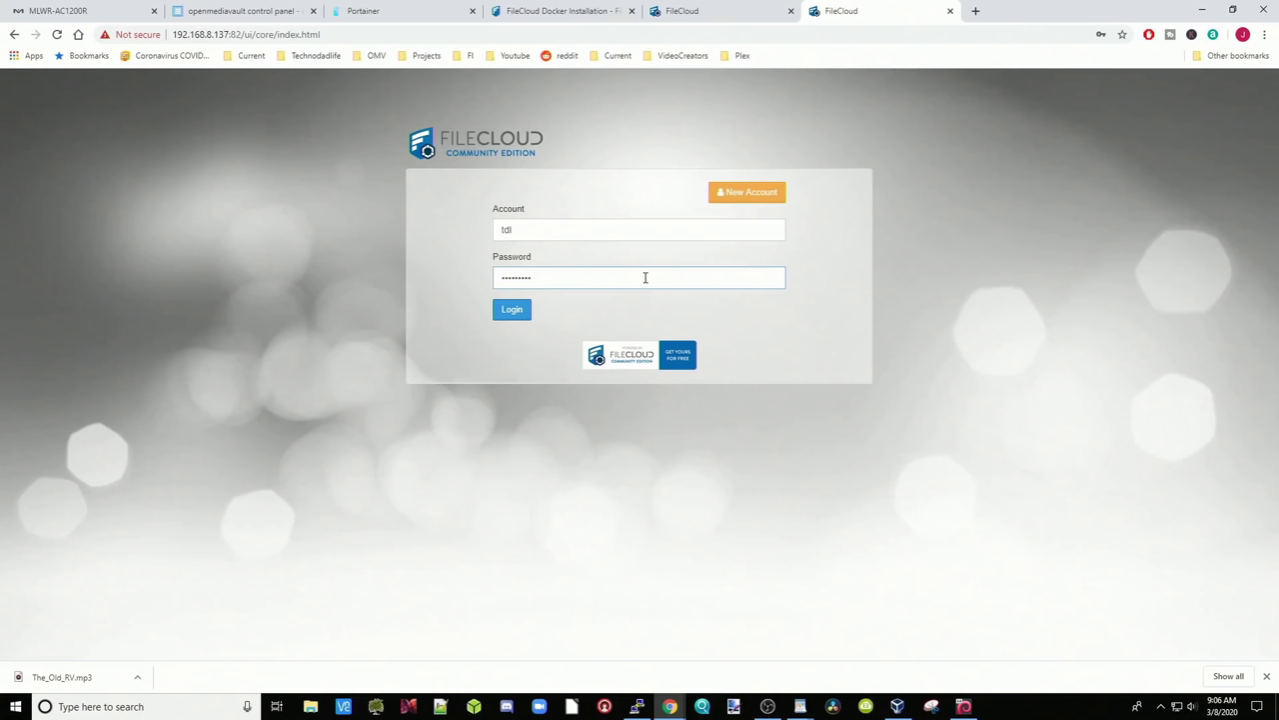
pyautogui.click(511, 312)
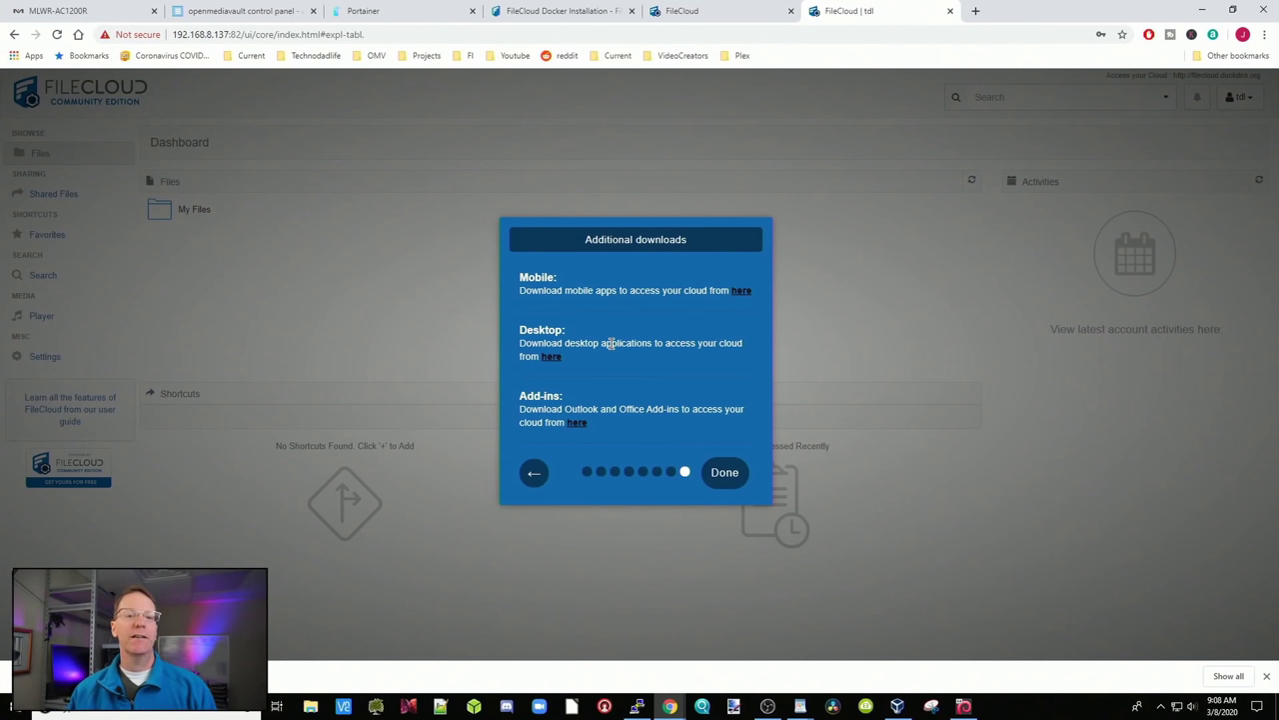
# Close the welcome tour, open My Files, and choose Install Desktop Apps from the account menu
pyautogui.click(726, 479)
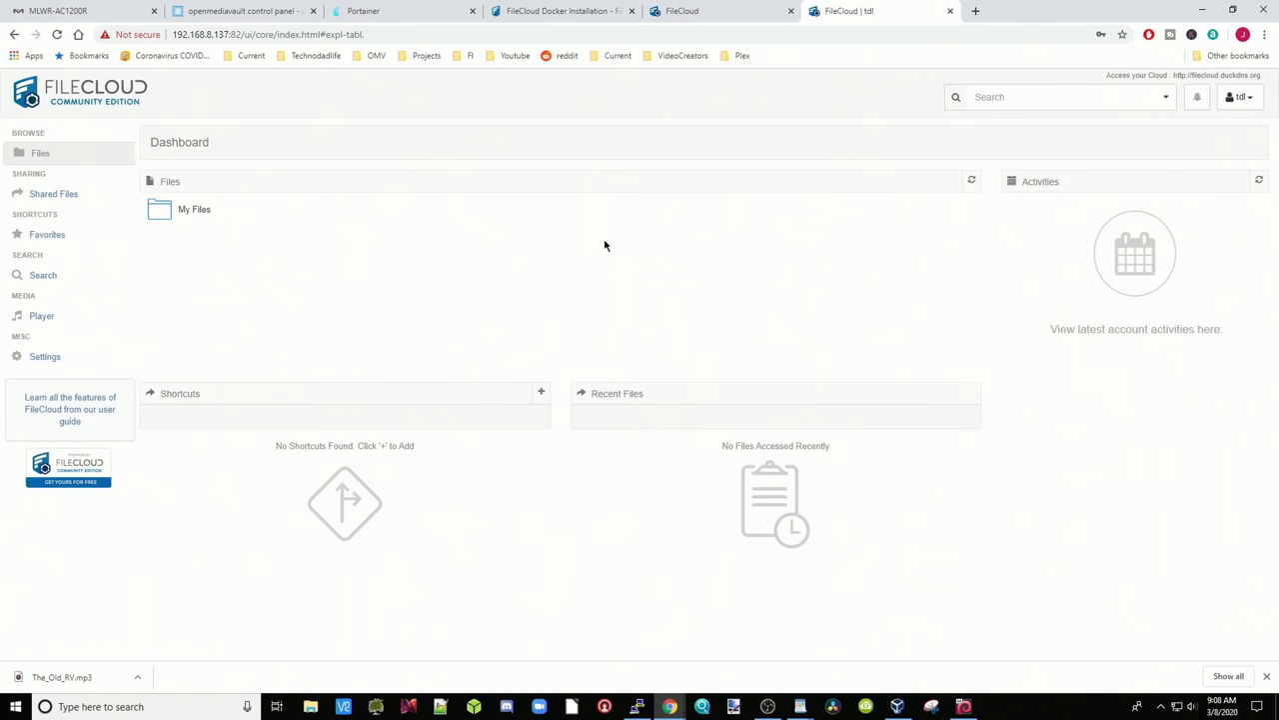
pyautogui.click(160, 220)
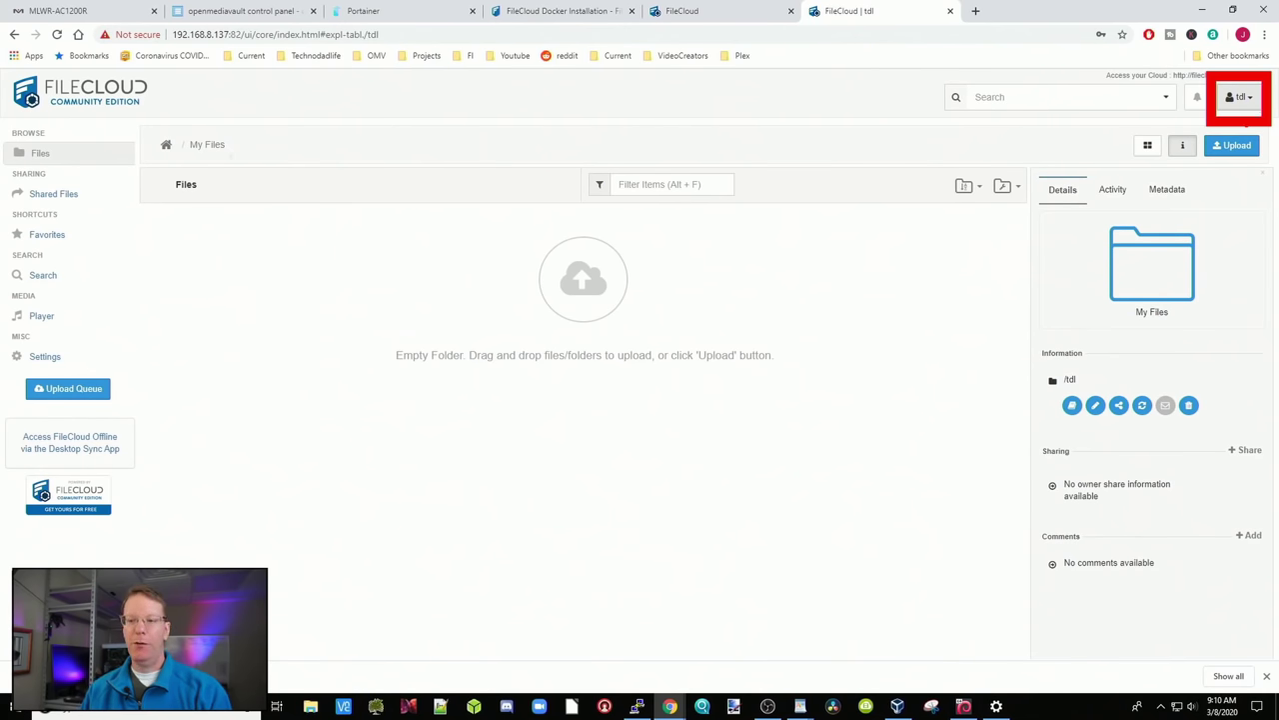
pyautogui.click(1238, 97)
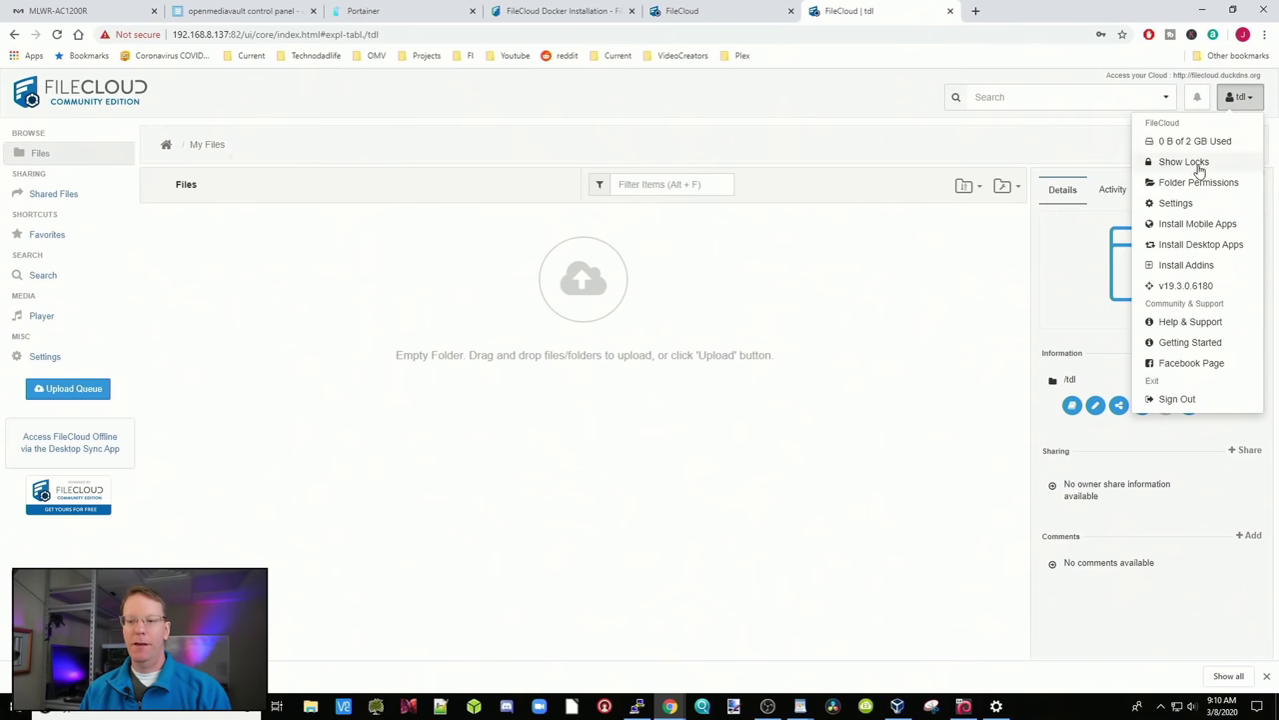
pyautogui.click(1197, 249)
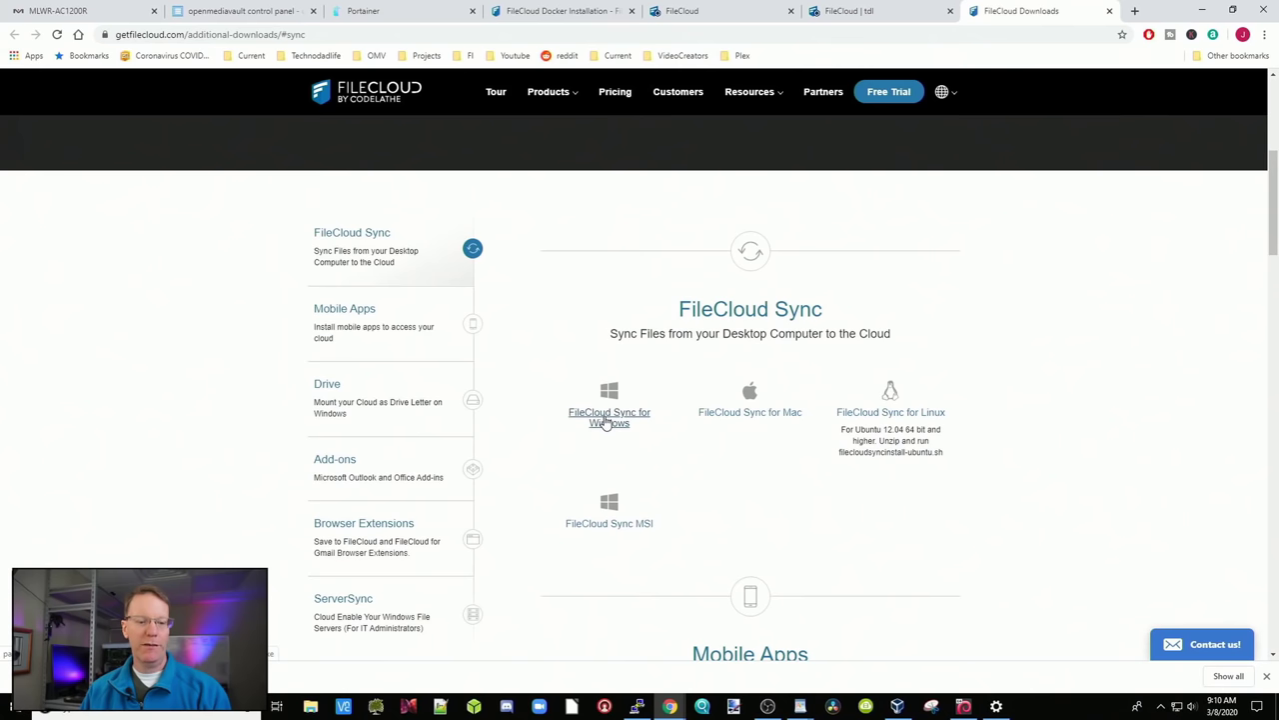
# Download the FileCloud Sync for Windows installer
pyautogui.click(606, 423)
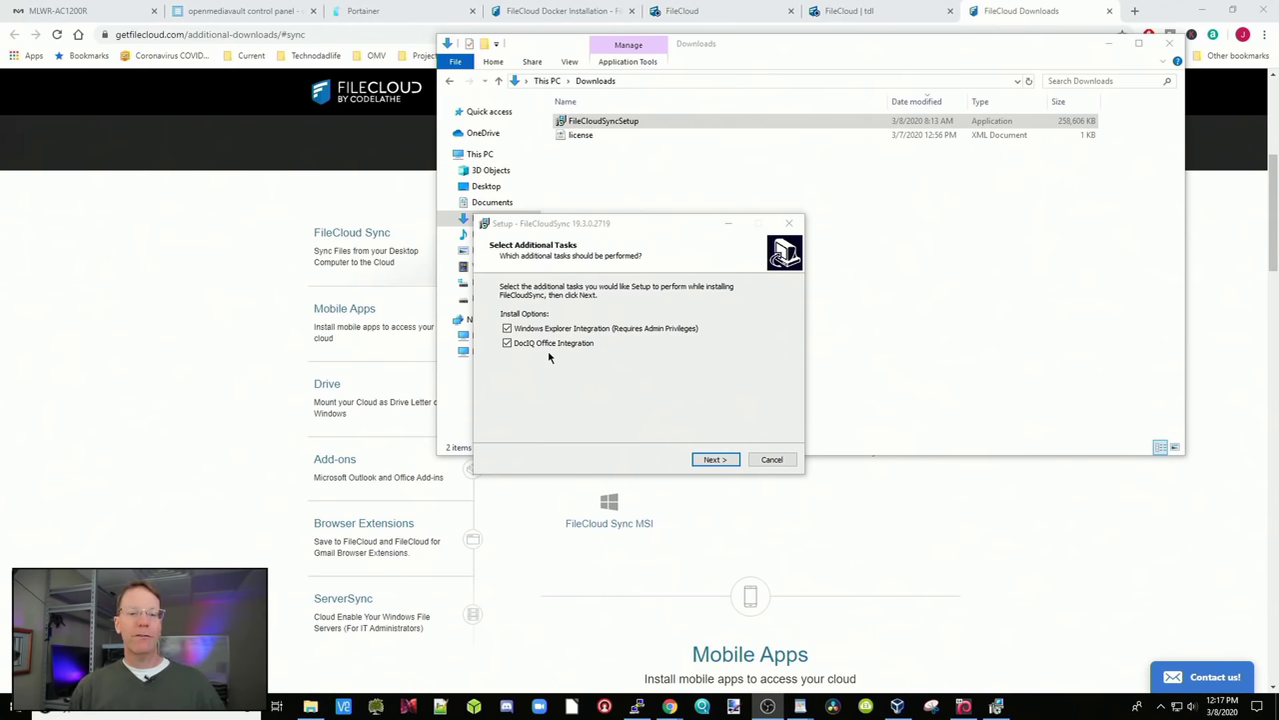
# Keep the default additional tasks and install FileCloudSync
pyautogui.click(715, 459)
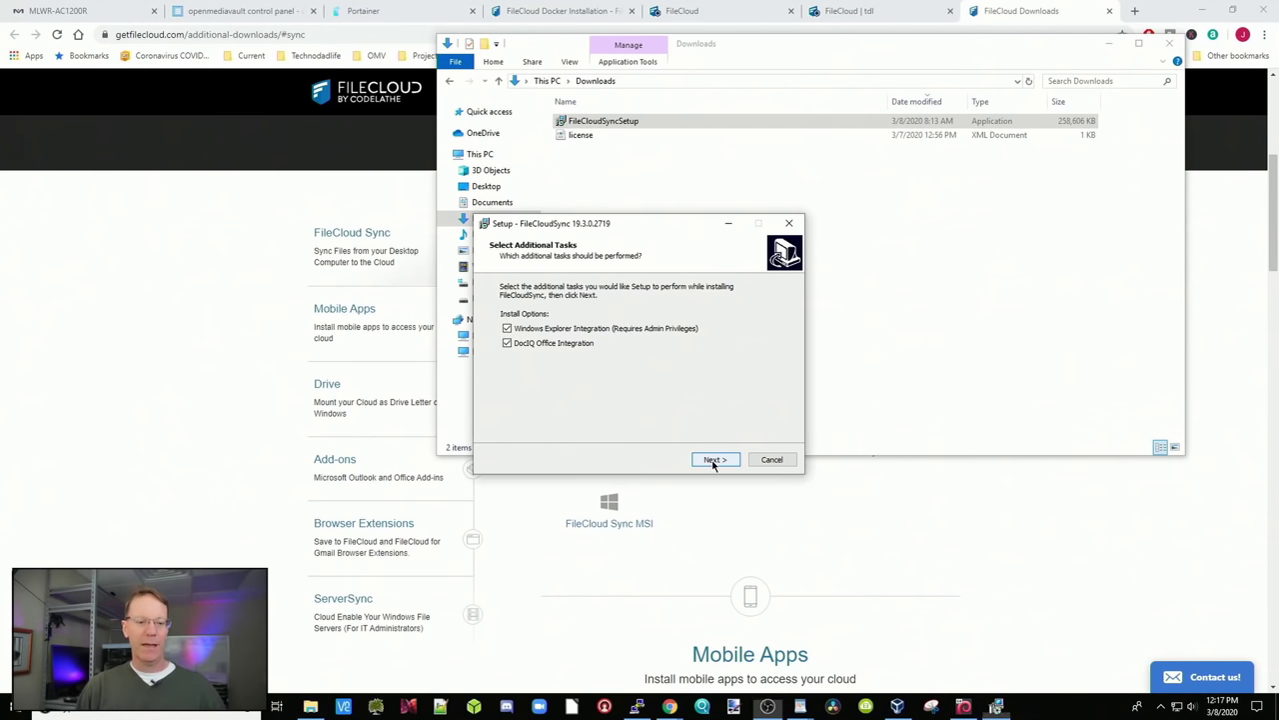
pyautogui.click(719, 463)
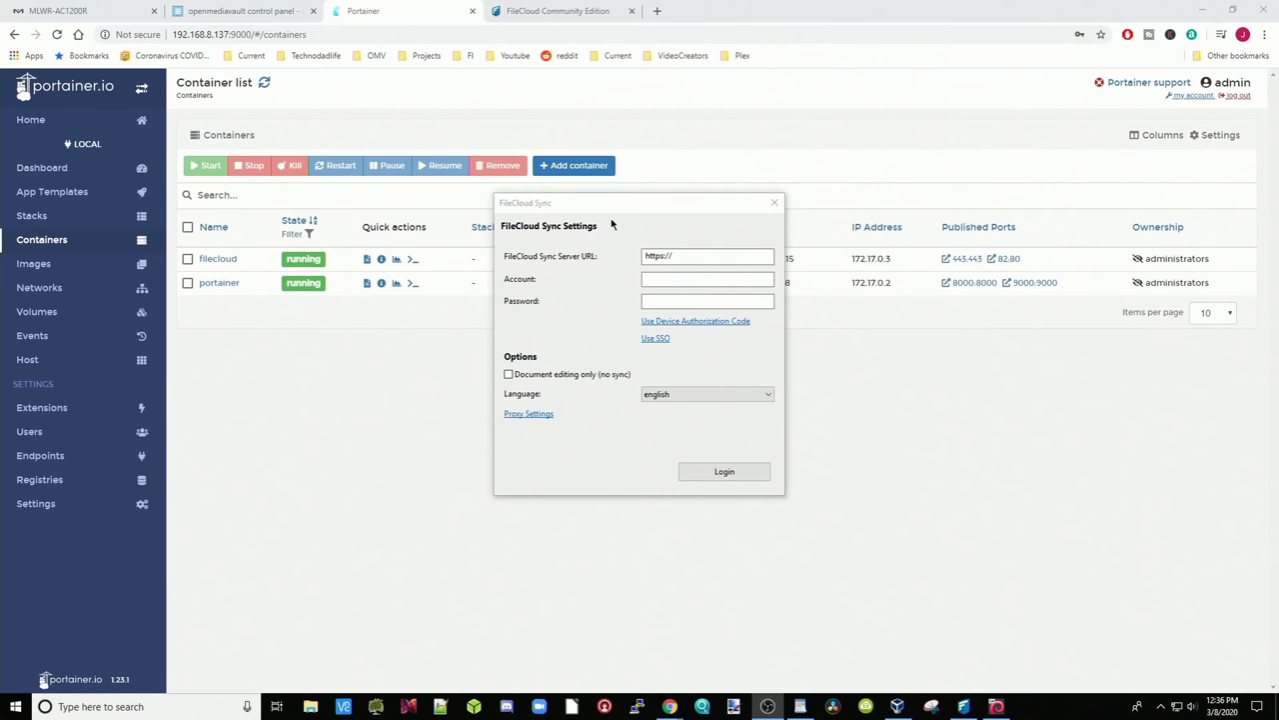
# Log the sync client in to filecloud.duckdns.org with the account name and password
pyautogui.click(661, 256)
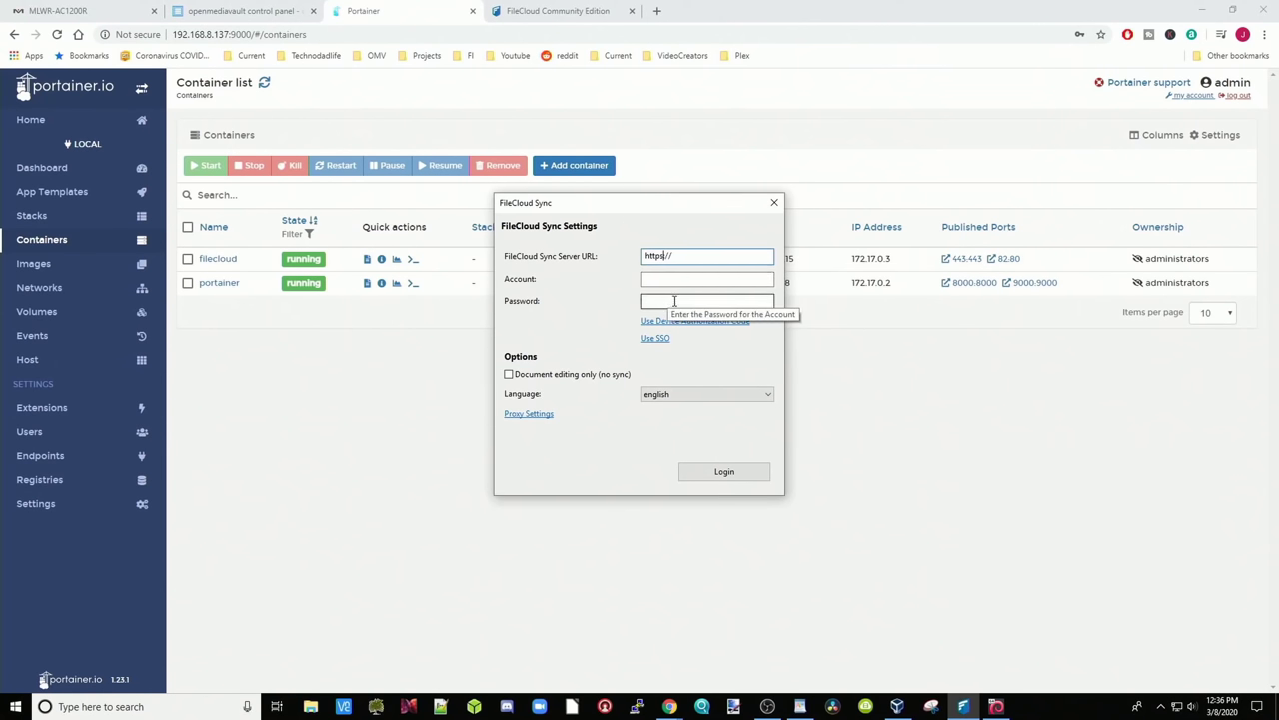
pyautogui.write('filecloud.duckdns.org')
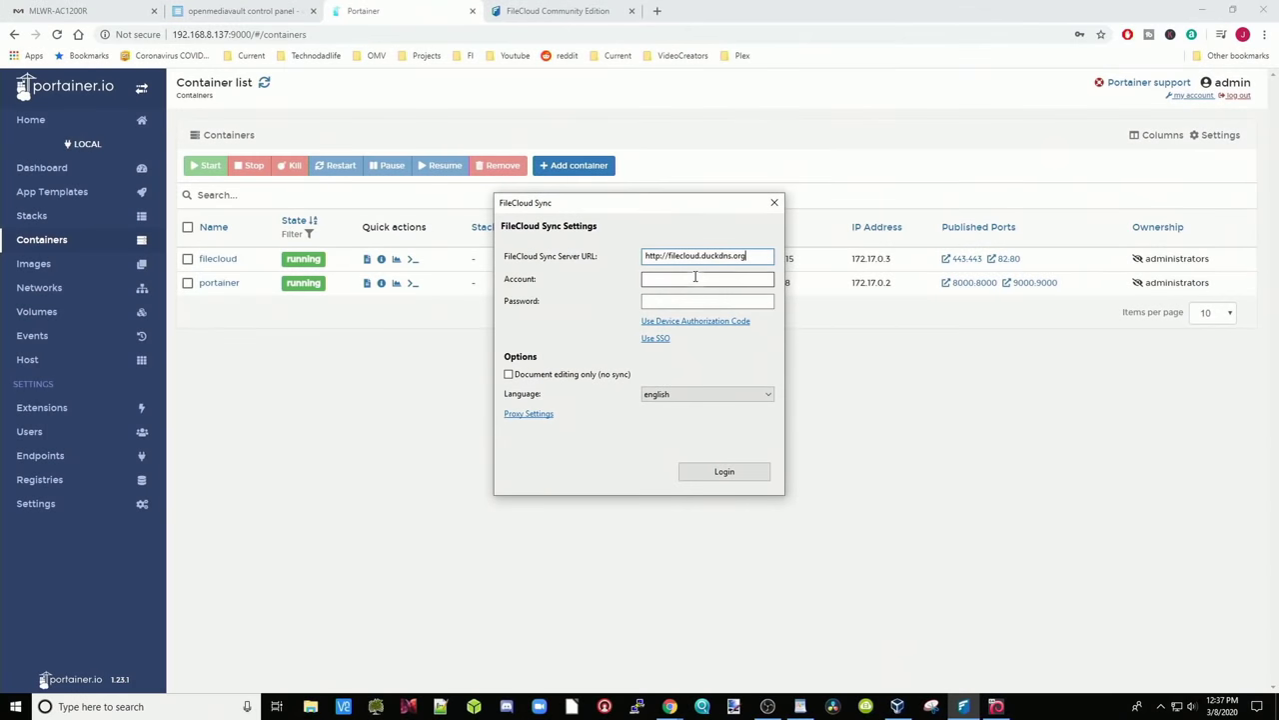
pyautogui.click(696, 277)
pyautogui.write('tdl')
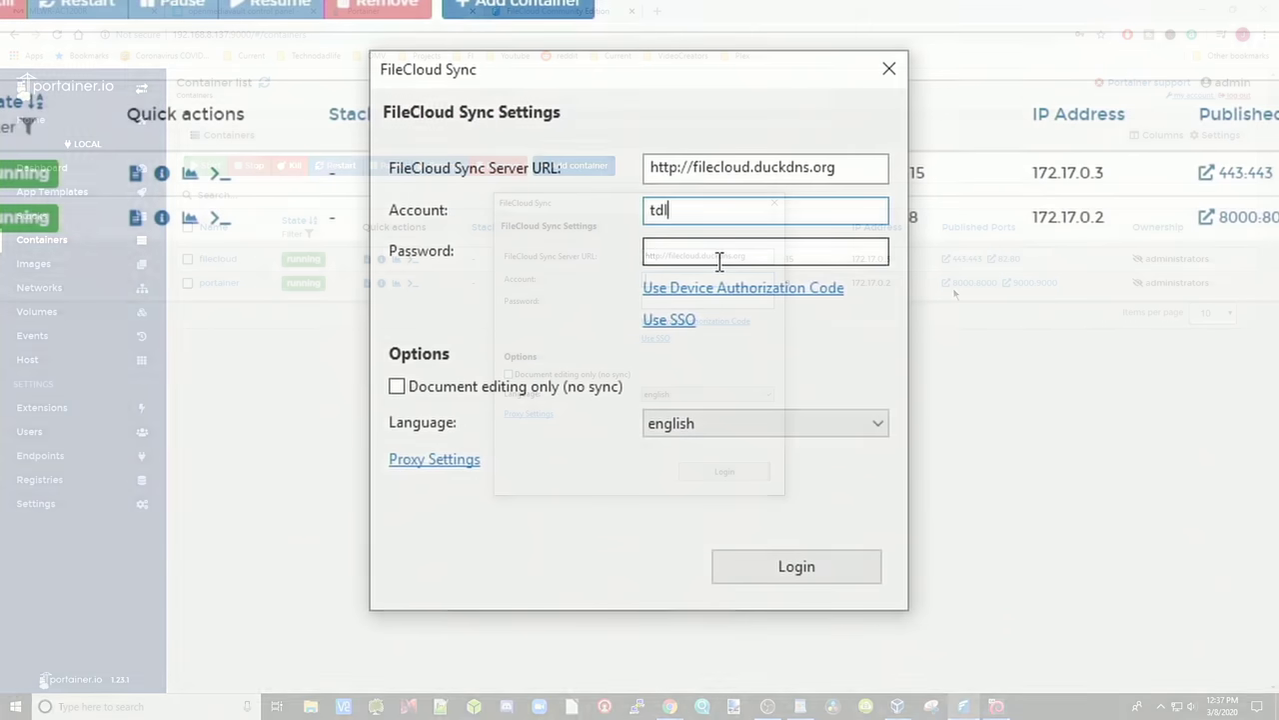
pyautogui.click(719, 252)
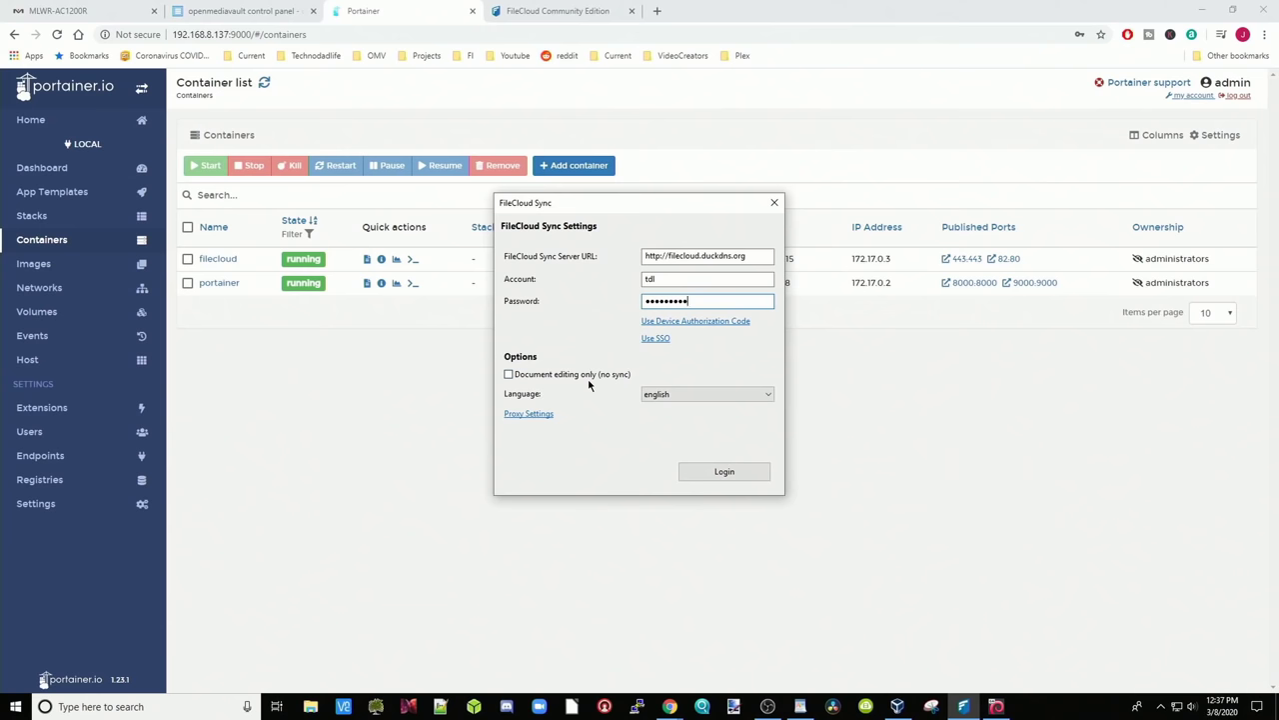
pyautogui.click(725, 473)
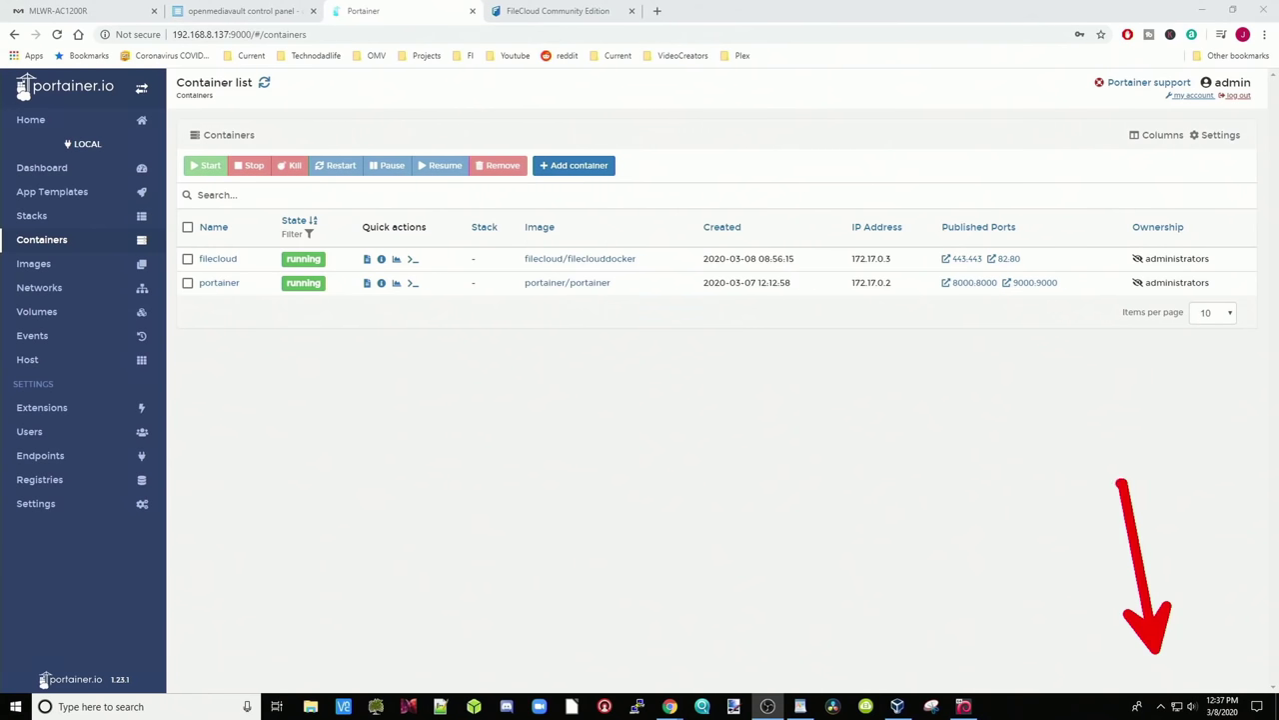
# Check the FileCloud tray icon's sync menu, then sign in to the web account
pyautogui.click(1160, 705)
pyautogui.rightClick(1189, 680)
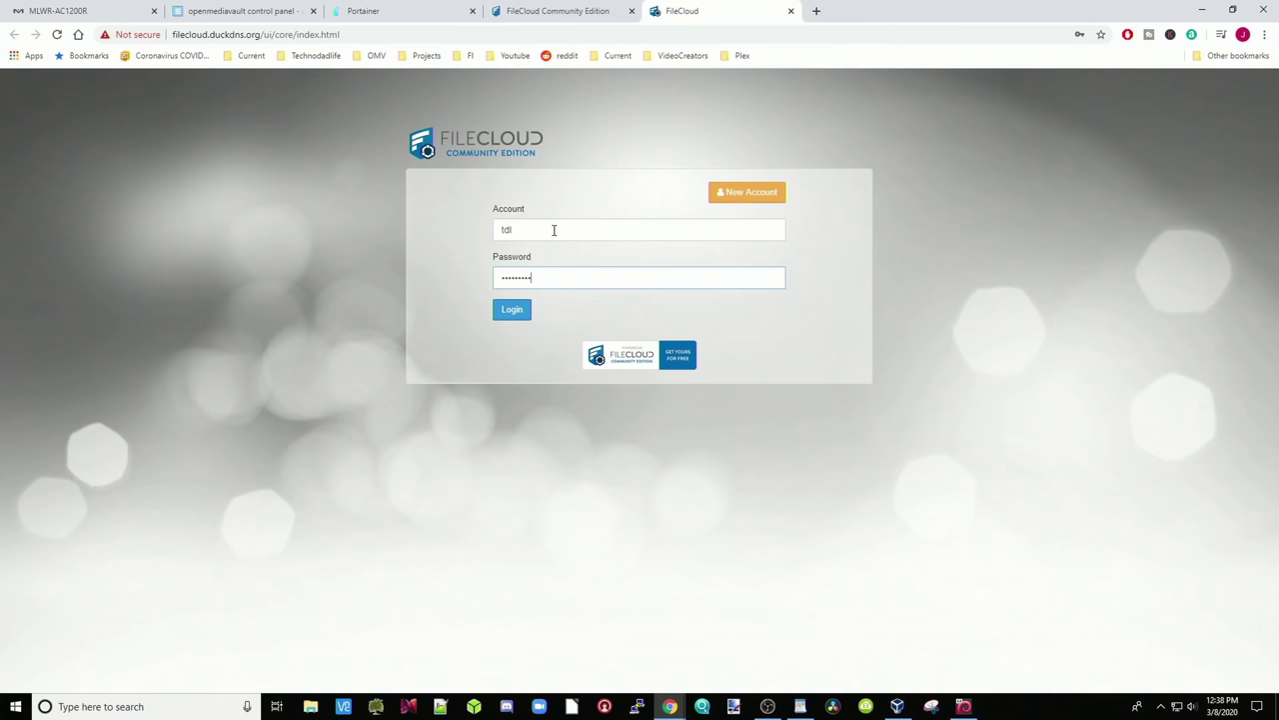
pyautogui.click(513, 310)
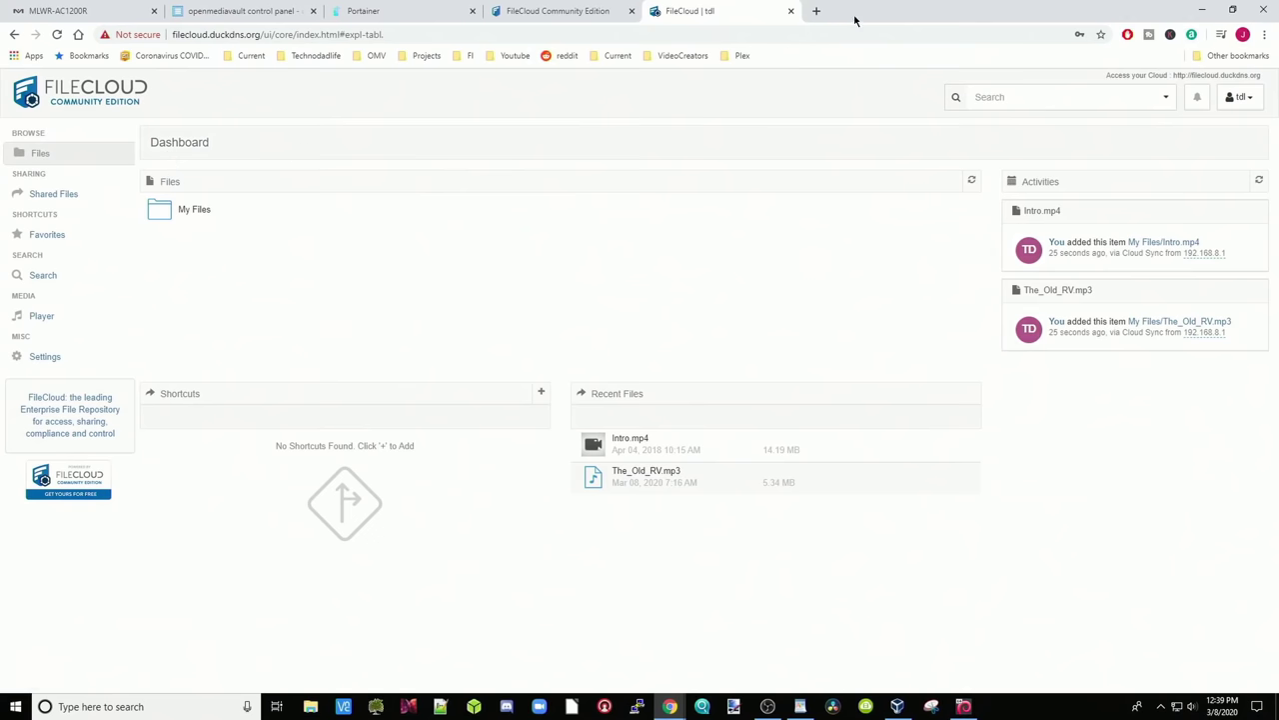
# Open the local FileCloud sync folder and browse to Videos > TDL video current
pyautogui.moveTo(851, 17); pyautogui.dragTo(987, 25)
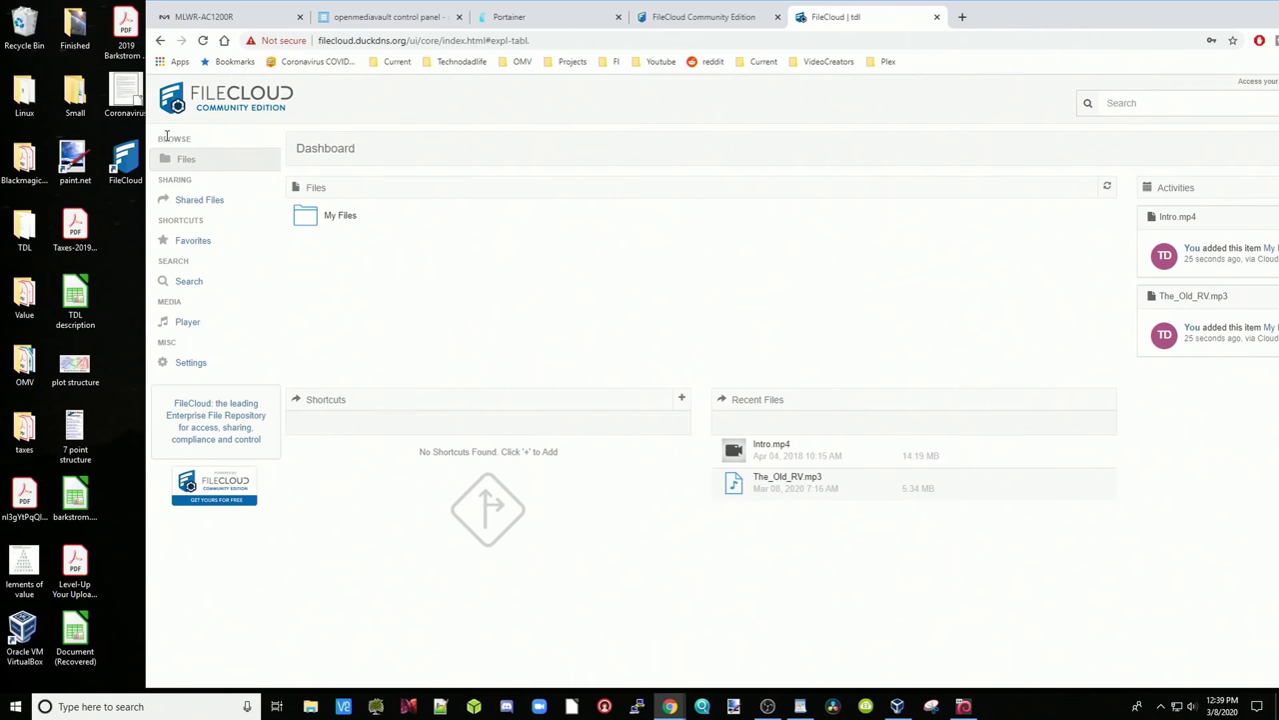
pyautogui.doubleClick(125, 160)
pyautogui.doubleClick(1087, 20)
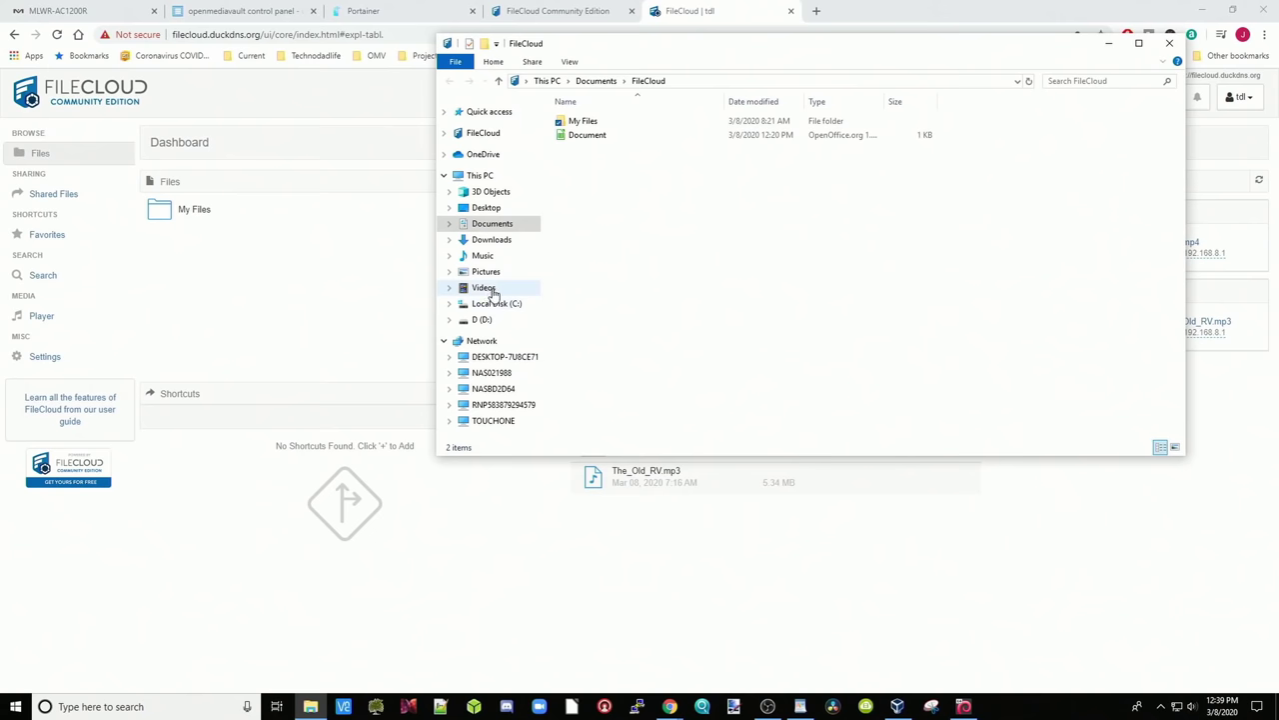
pyautogui.click(449, 224)
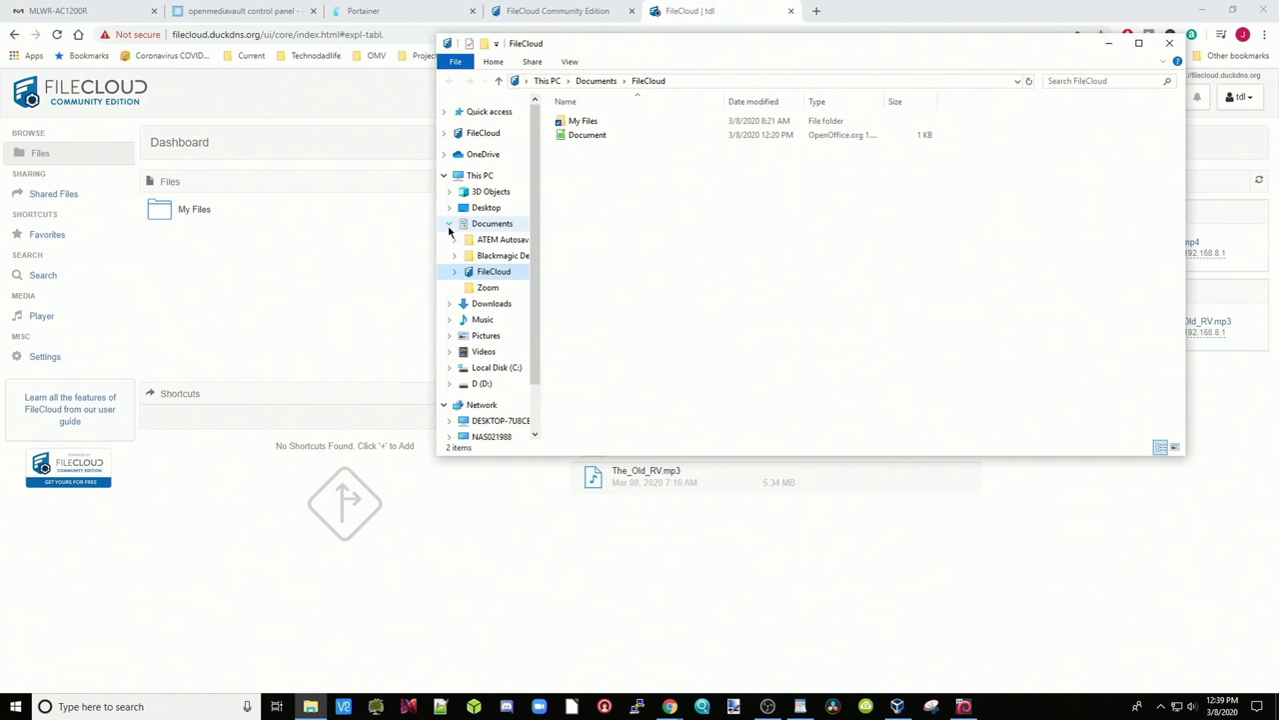
pyautogui.click(493, 356)
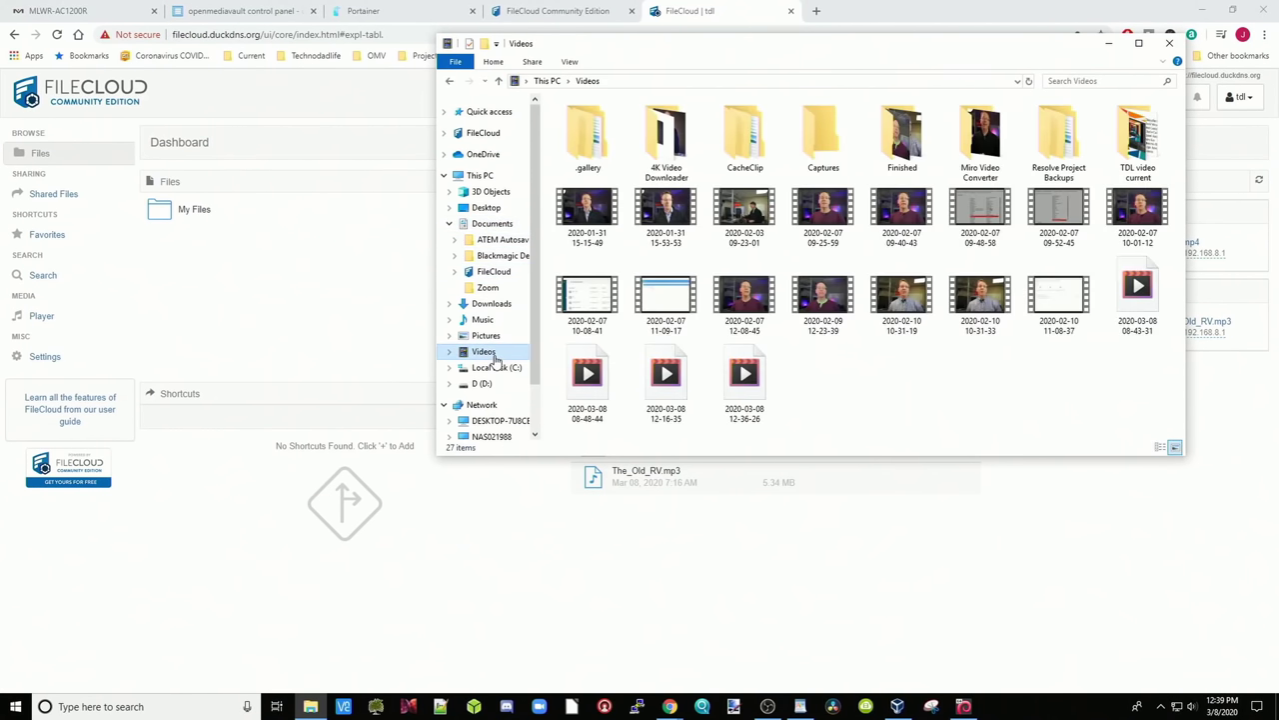
pyautogui.doubleClick(1136, 140)
# Drop Intro and Music's The_Old_RV into FileCloud My Files, then return to the dashboard
pyautogui.rightClick(583, 121)
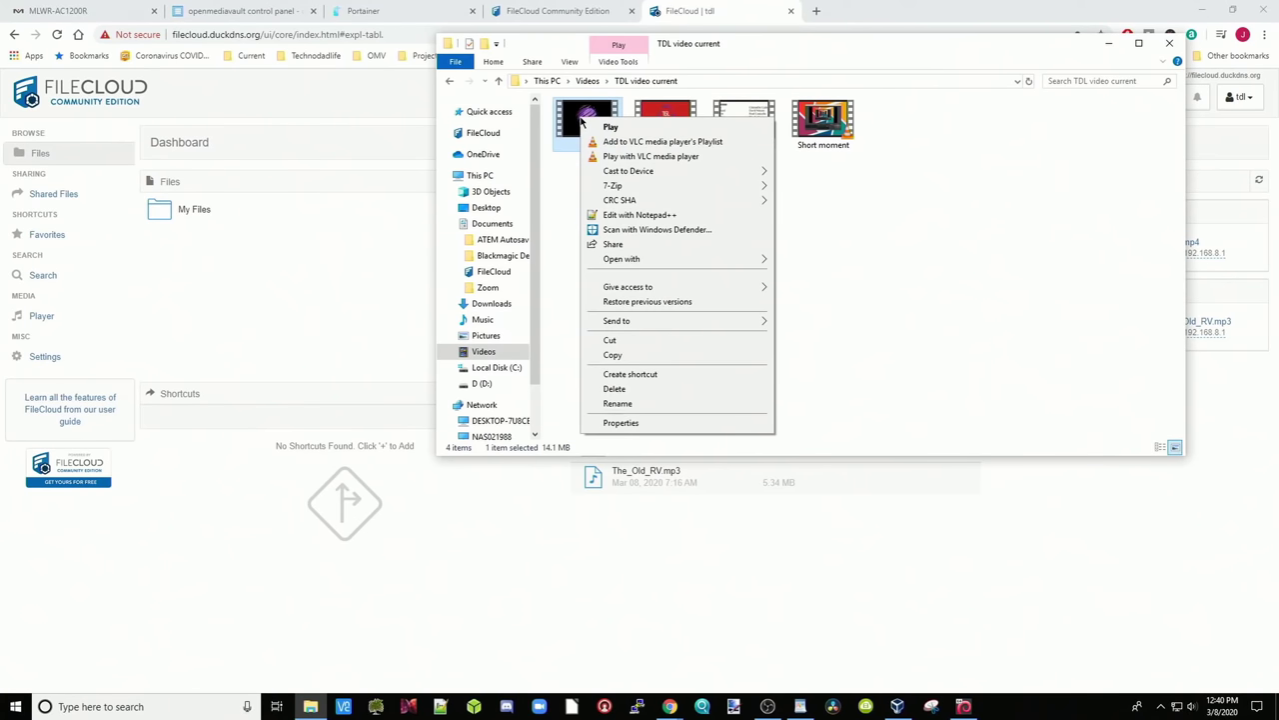
pyautogui.click(641, 356)
pyautogui.moveTo(586, 125); pyautogui.dragTo(518, 270)
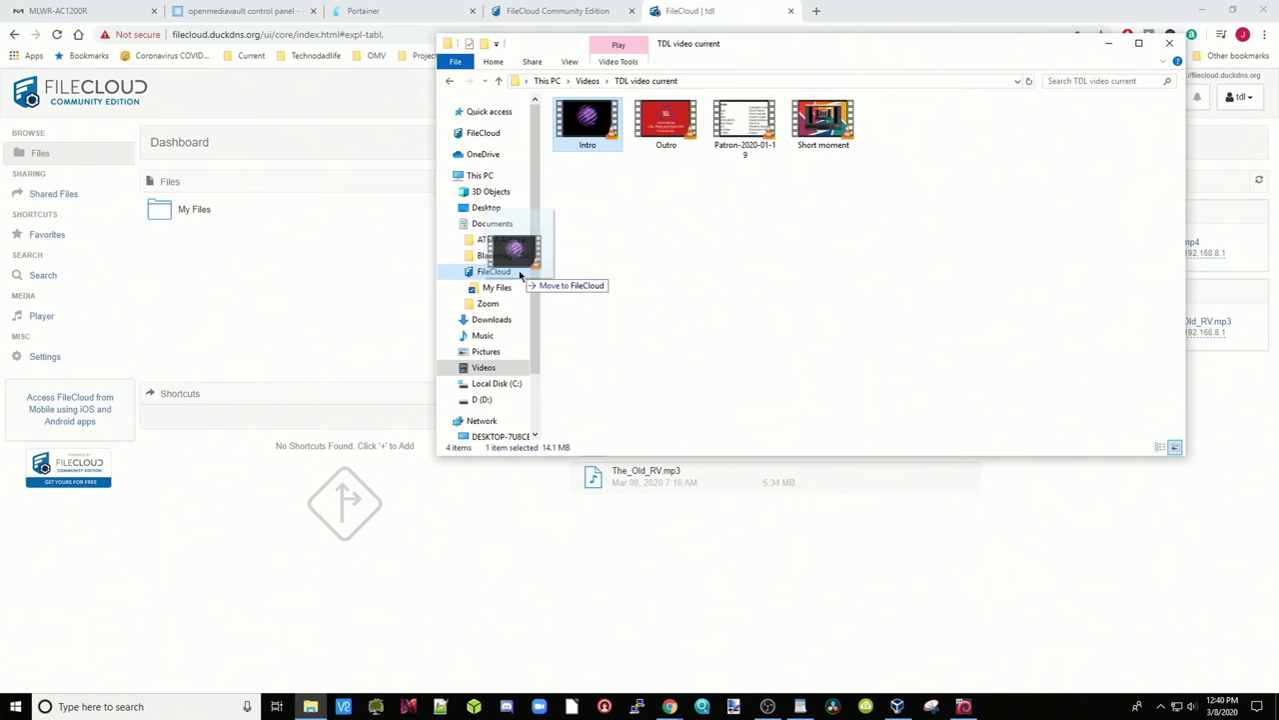
pyautogui.moveTo(519, 270); pyautogui.dragTo(505, 288)
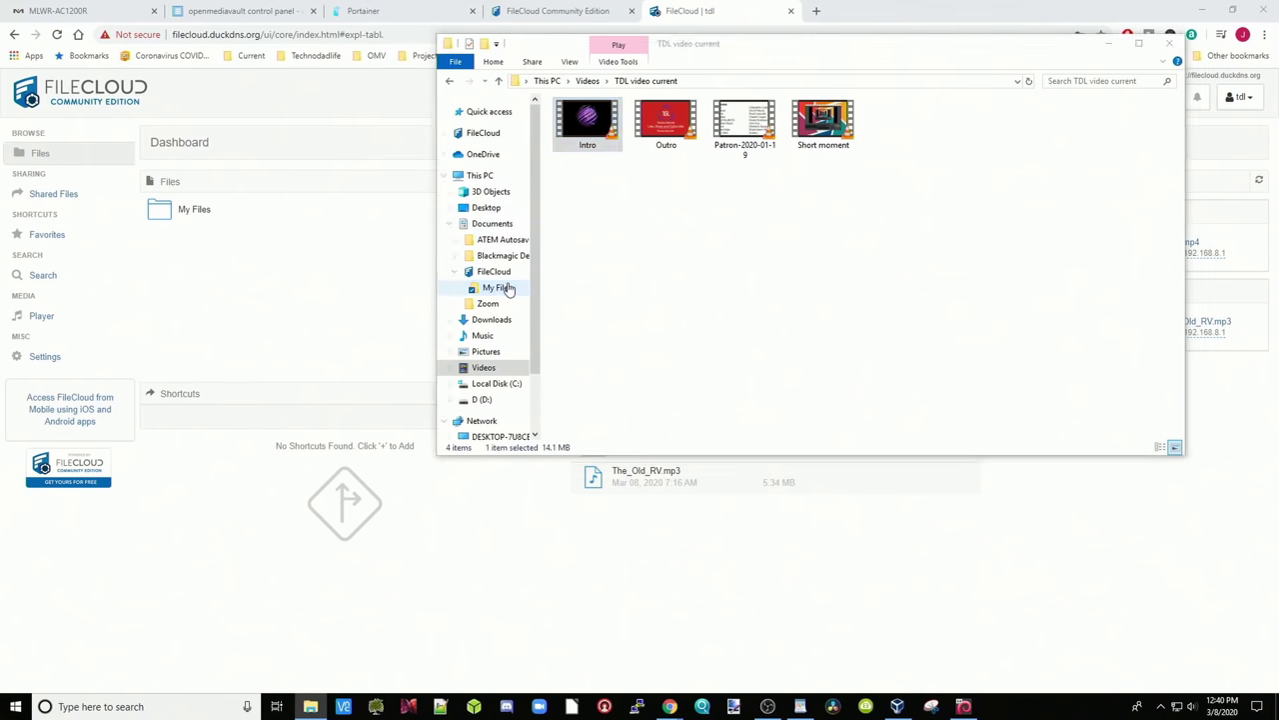
pyautogui.click(489, 336)
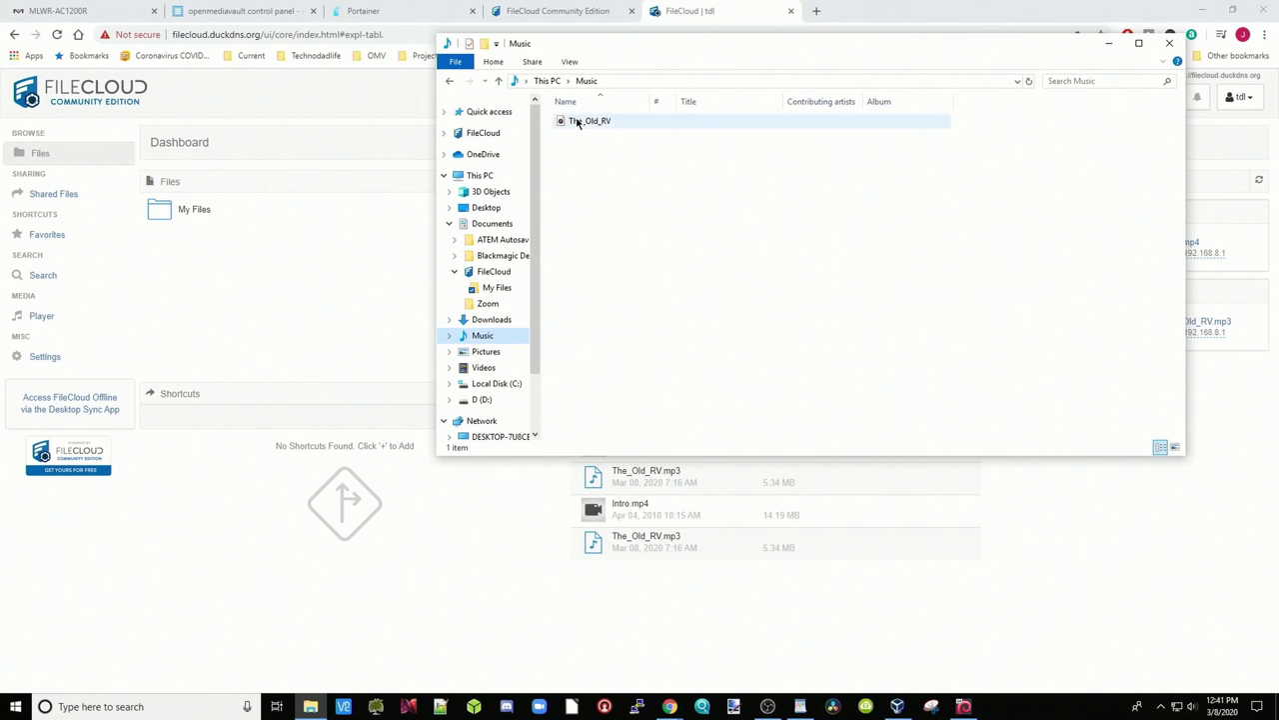
pyautogui.moveTo(576, 121); pyautogui.dragTo(505, 289)
pyautogui.click(360, 243)
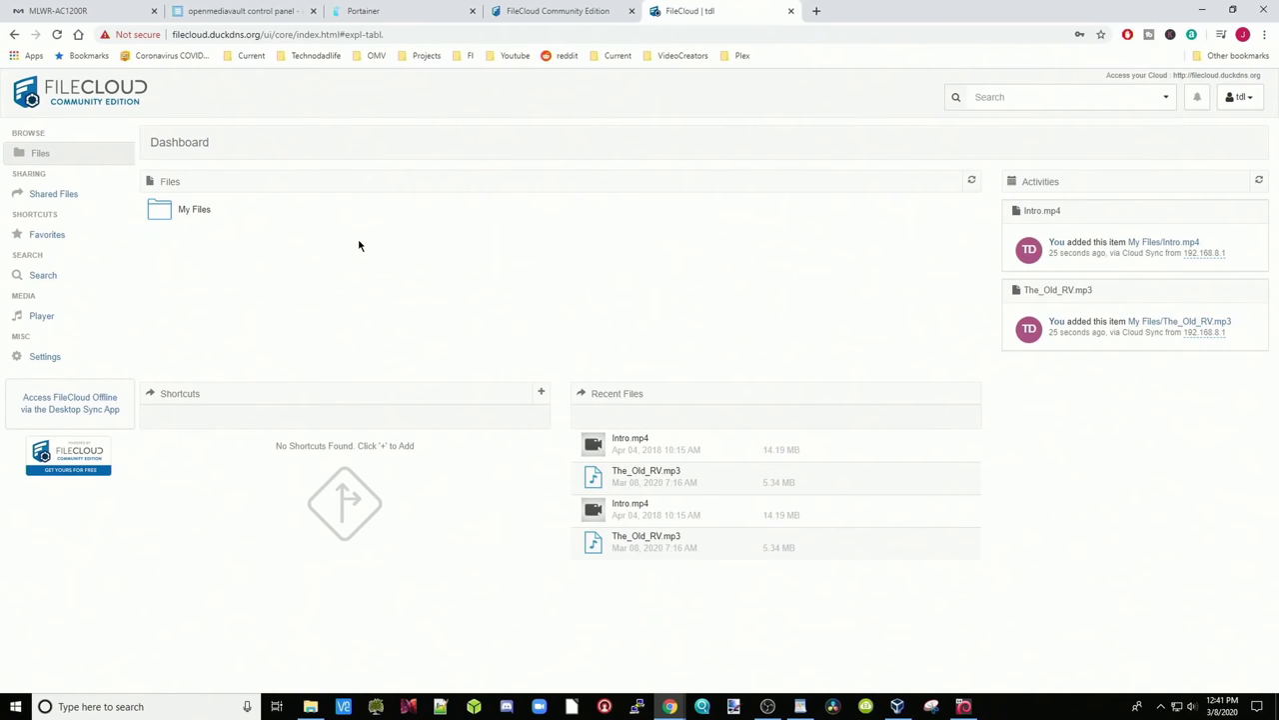
# Verify Intro.mp4 and The_Old_RV.mp3 appear in web My Files and the local sync folder
pyautogui.click(180, 215)
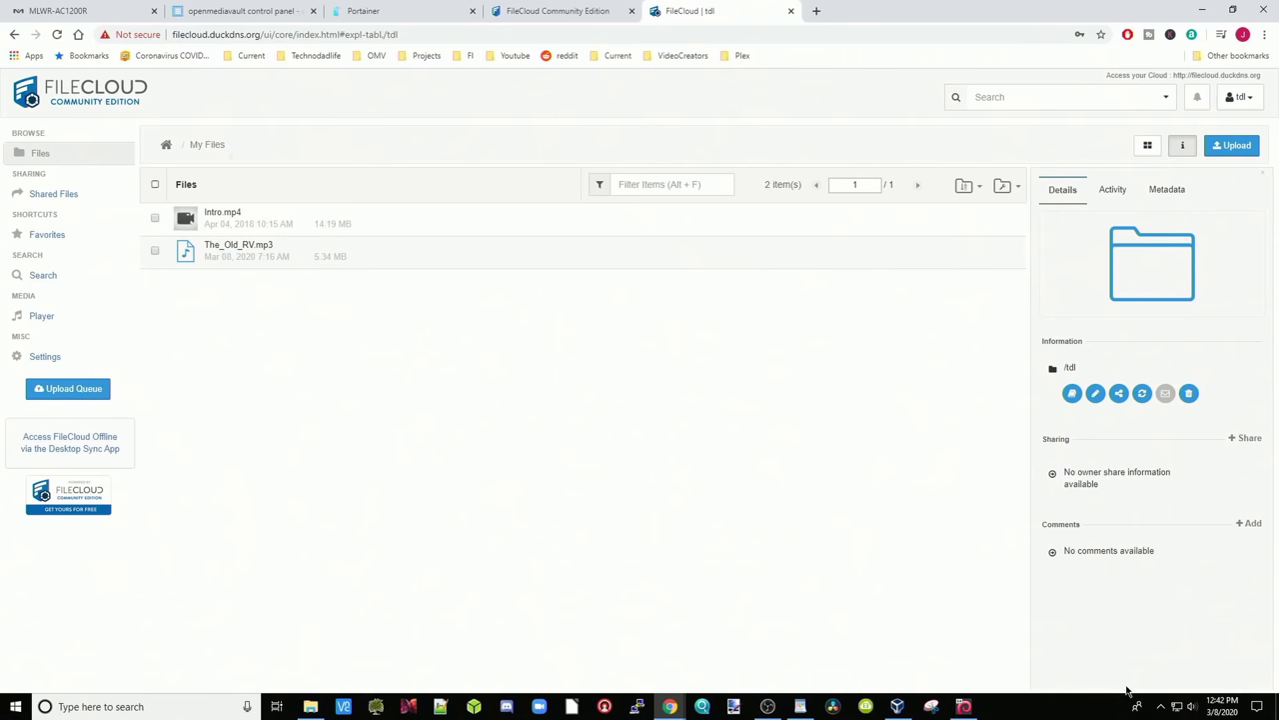
pyautogui.click(1161, 707)
pyautogui.rightClick(1163, 655)
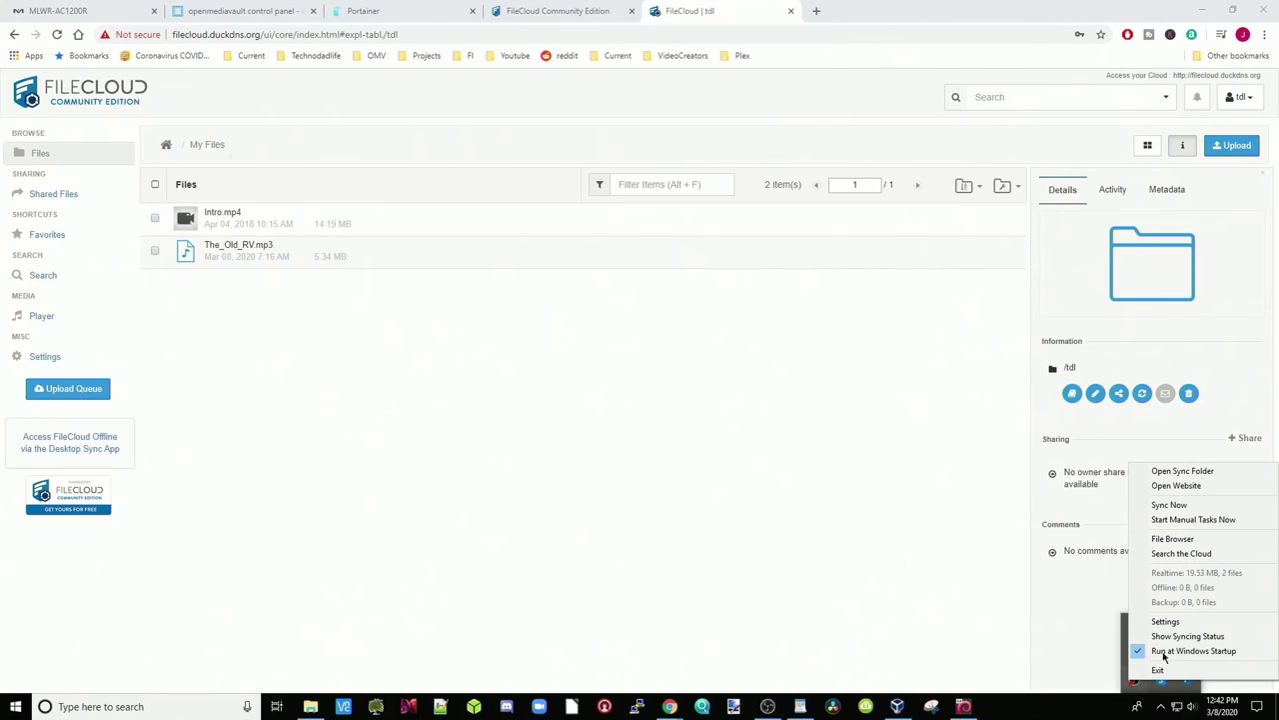
pyautogui.click(1183, 470)
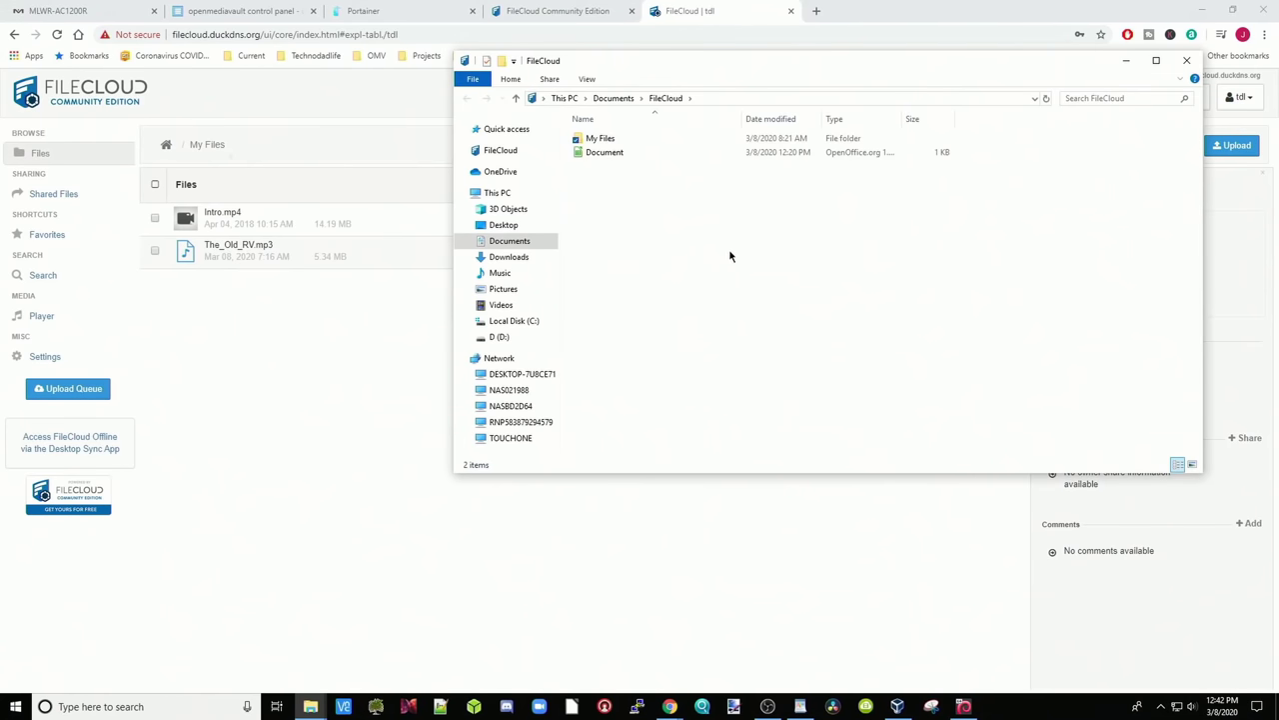
pyautogui.doubleClick(595, 143)
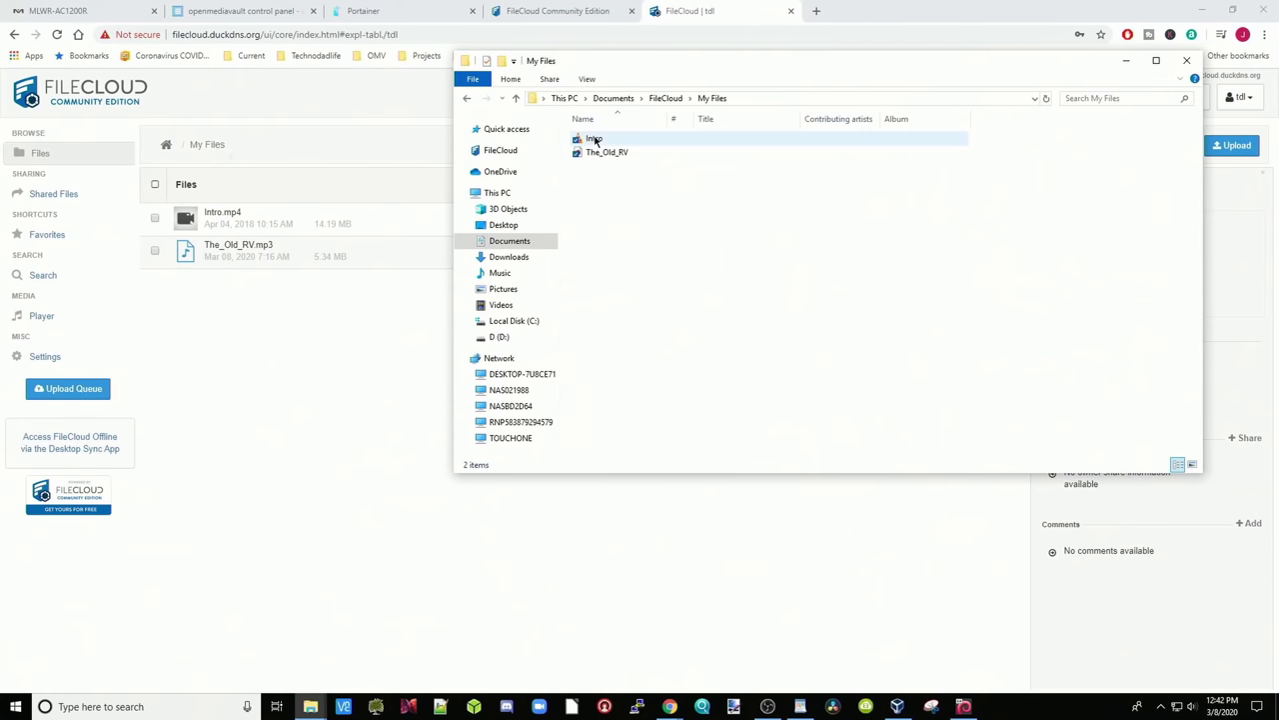
pyautogui.click(621, 154)
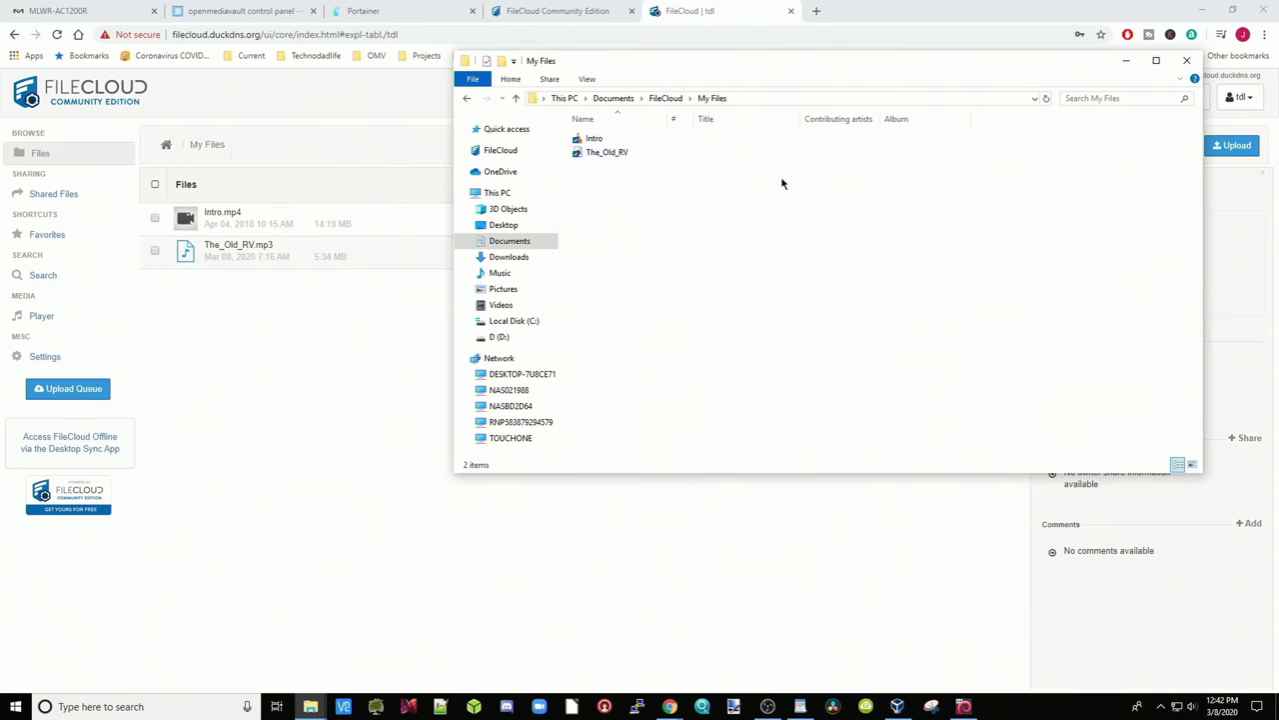
pyautogui.click(1127, 61)
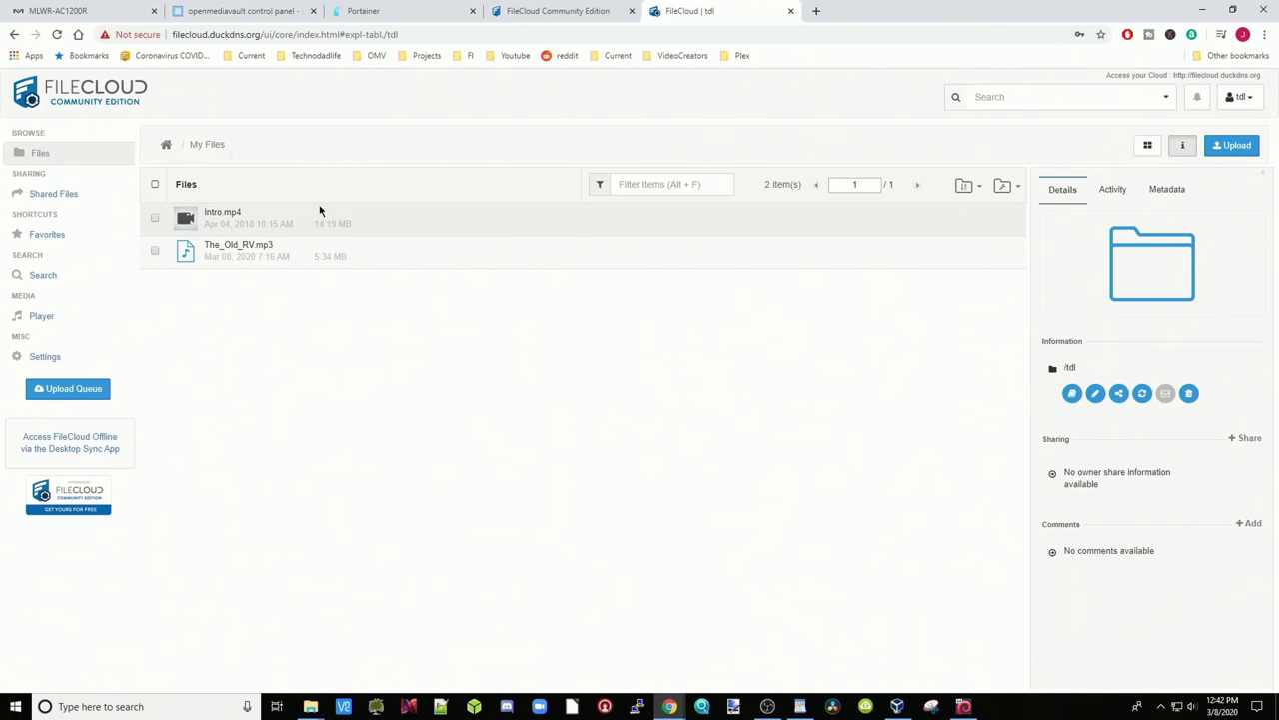
# Play Intro.mp4 from FileCloud, then pause it and close the video player
pyautogui.rightClick(234, 218)
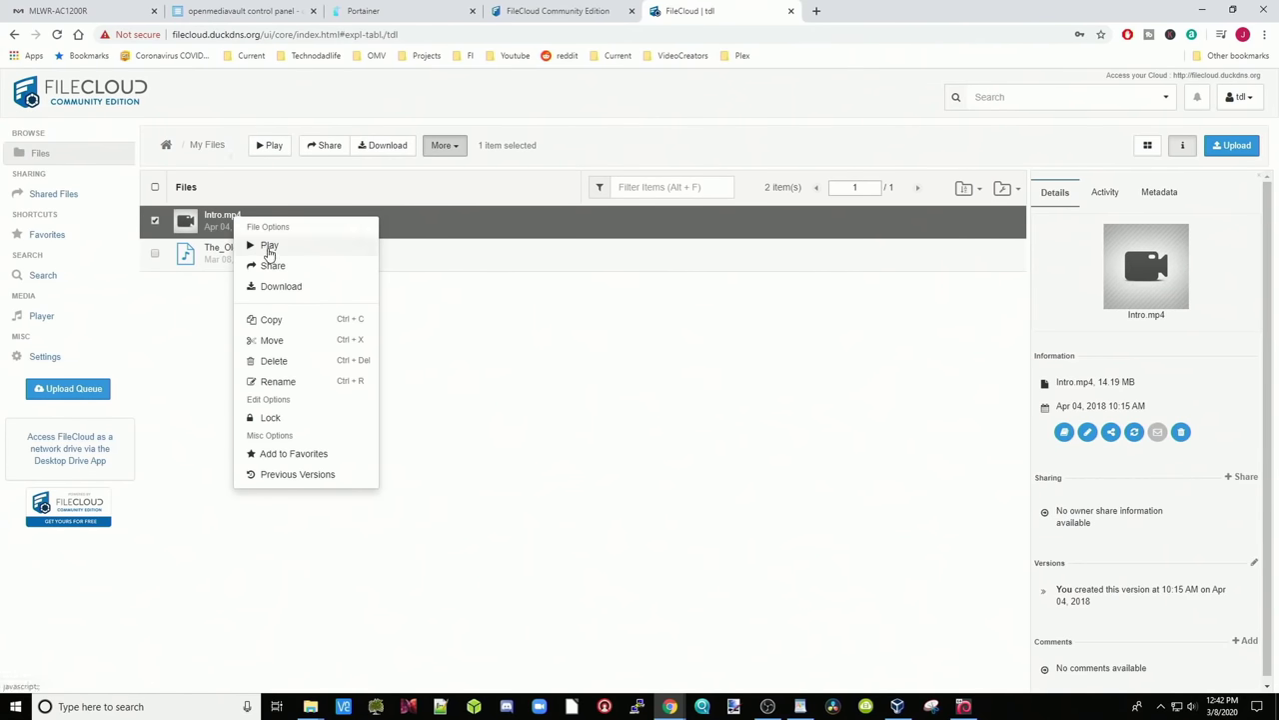
pyautogui.click(269, 247)
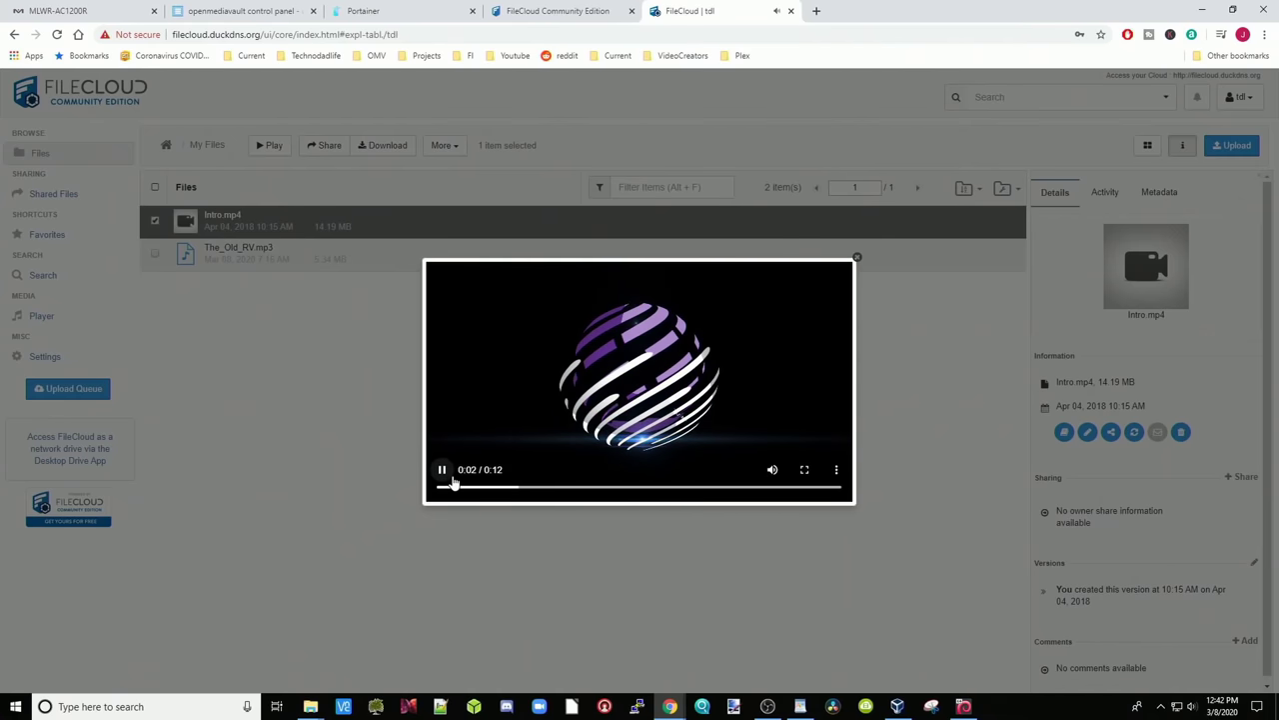
pyautogui.press('space')
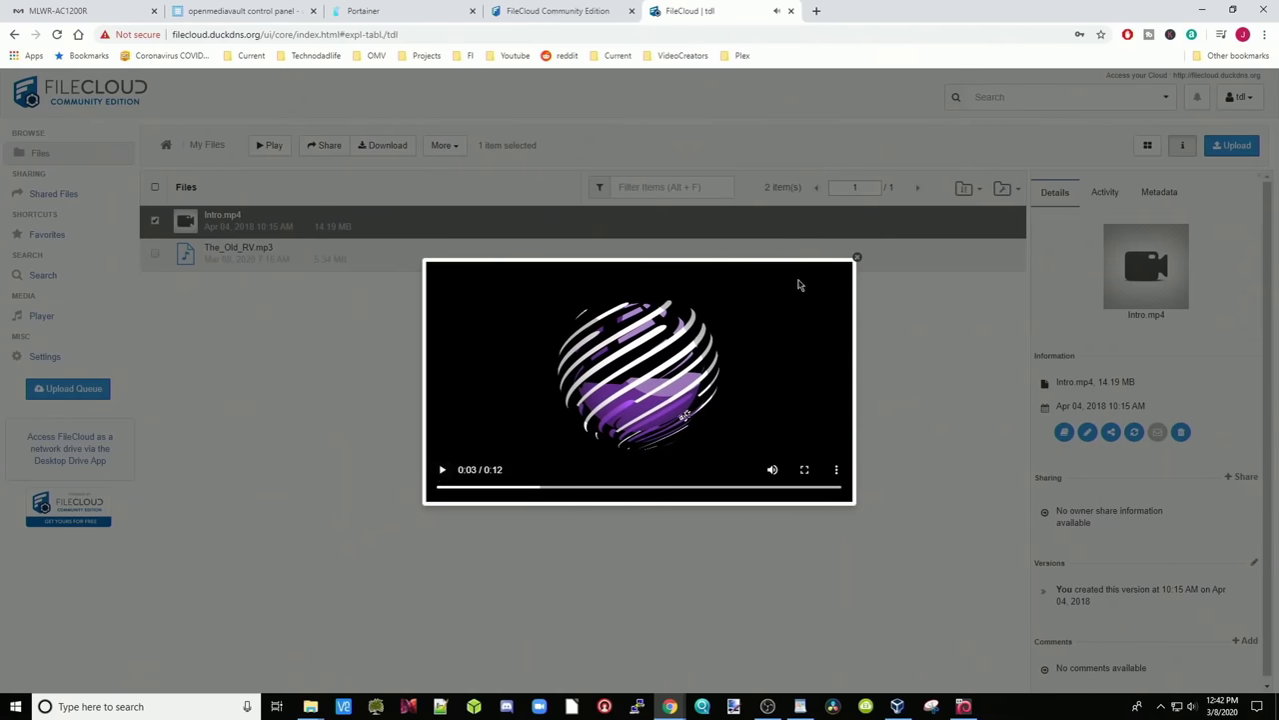
pyautogui.click(857, 258)
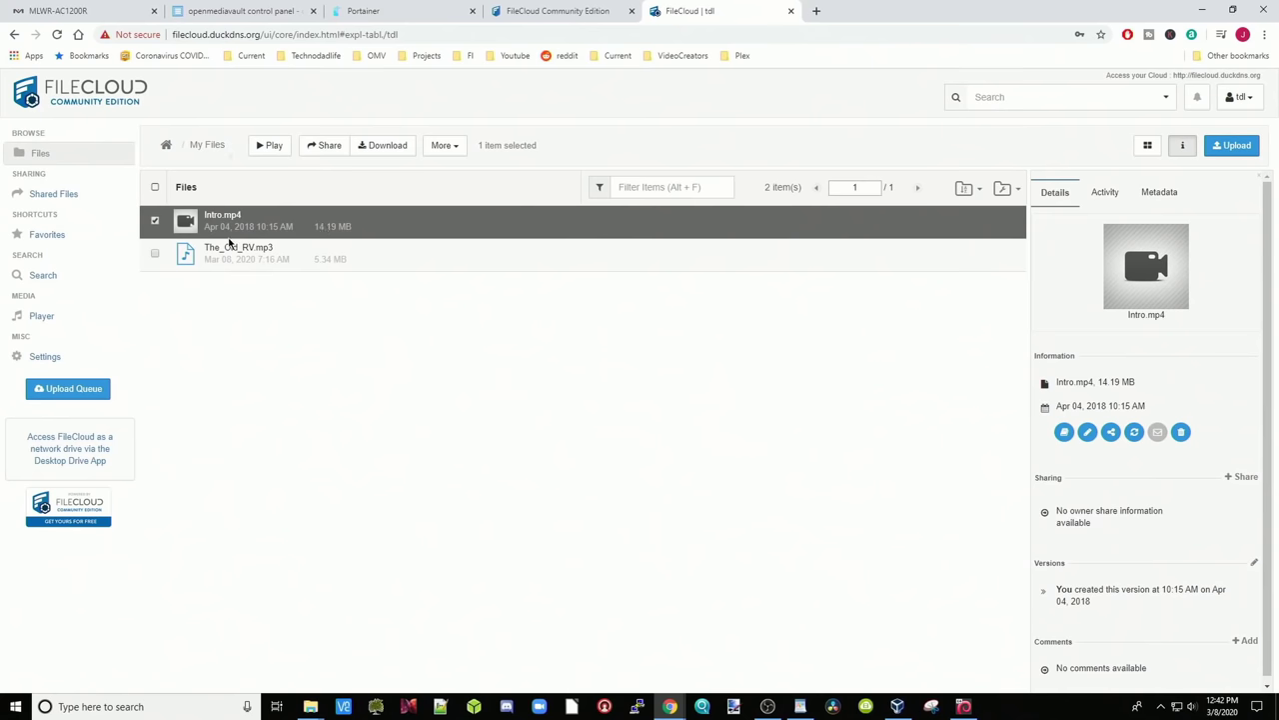
# Play The_Old_RV.mp3, pause the audio, and go back to the FileCloud dashboard
pyautogui.rightClick(252, 261)
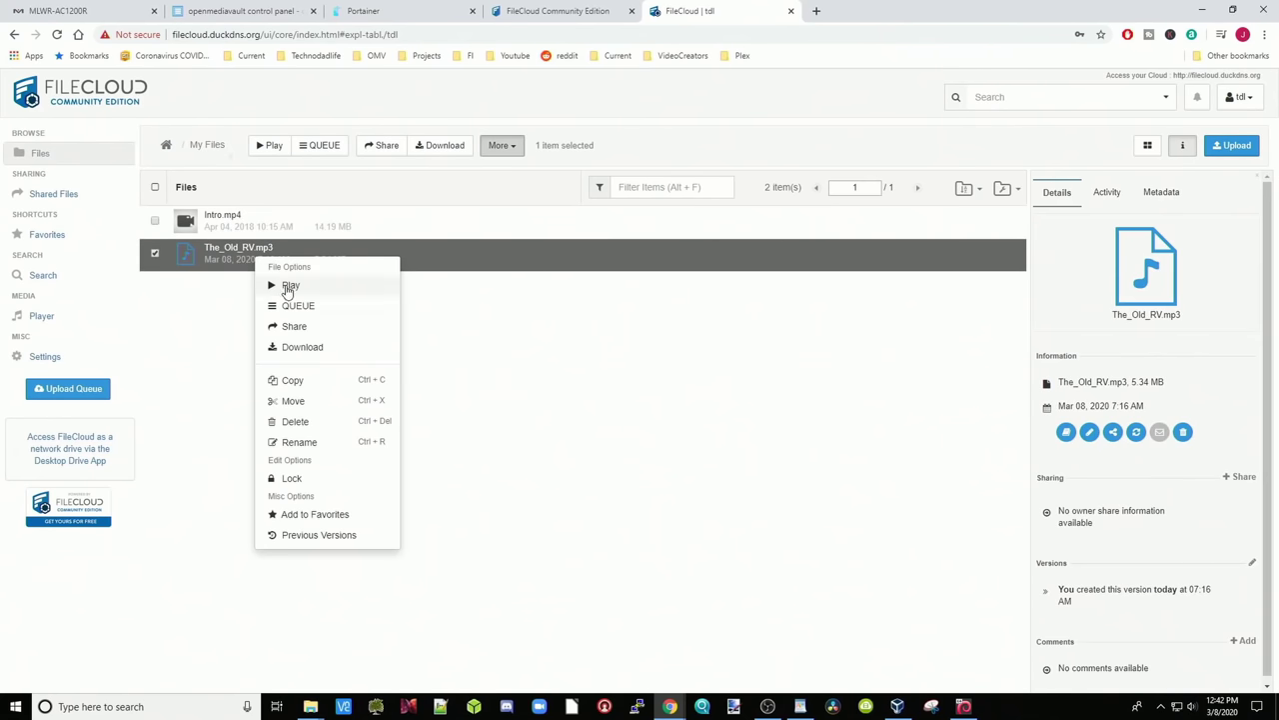
pyautogui.click(289, 286)
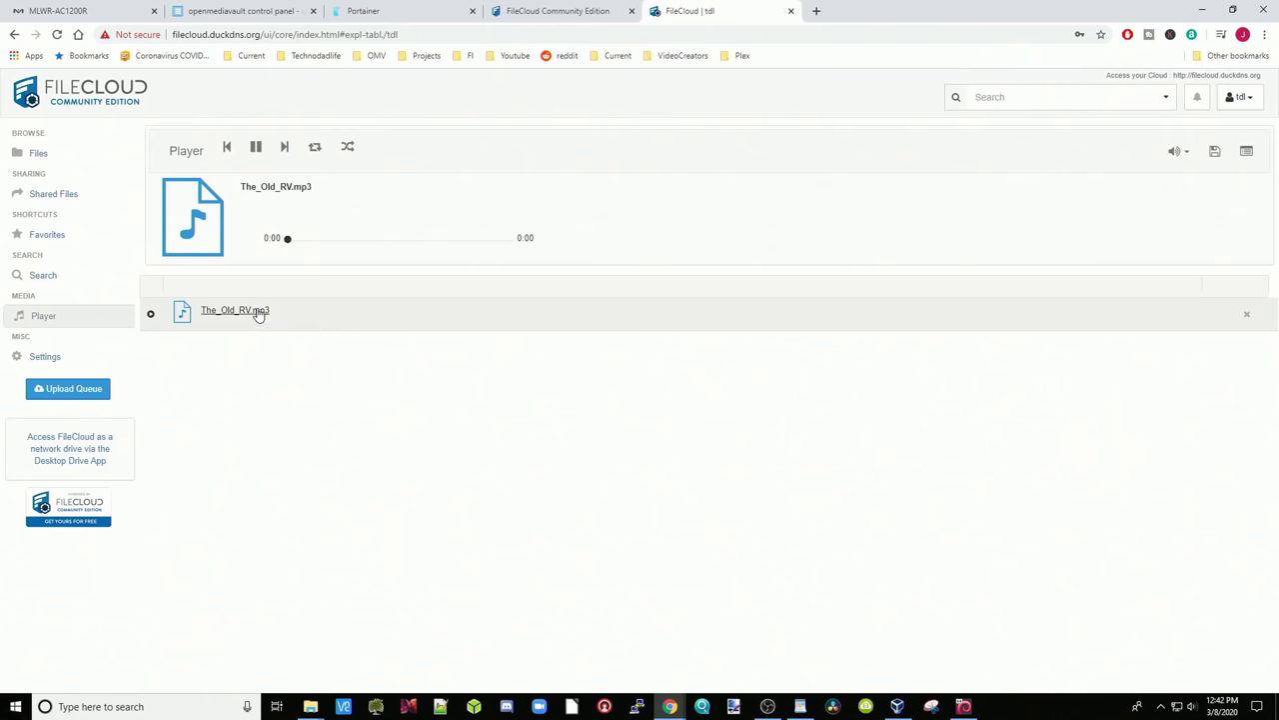
pyautogui.click(257, 150)
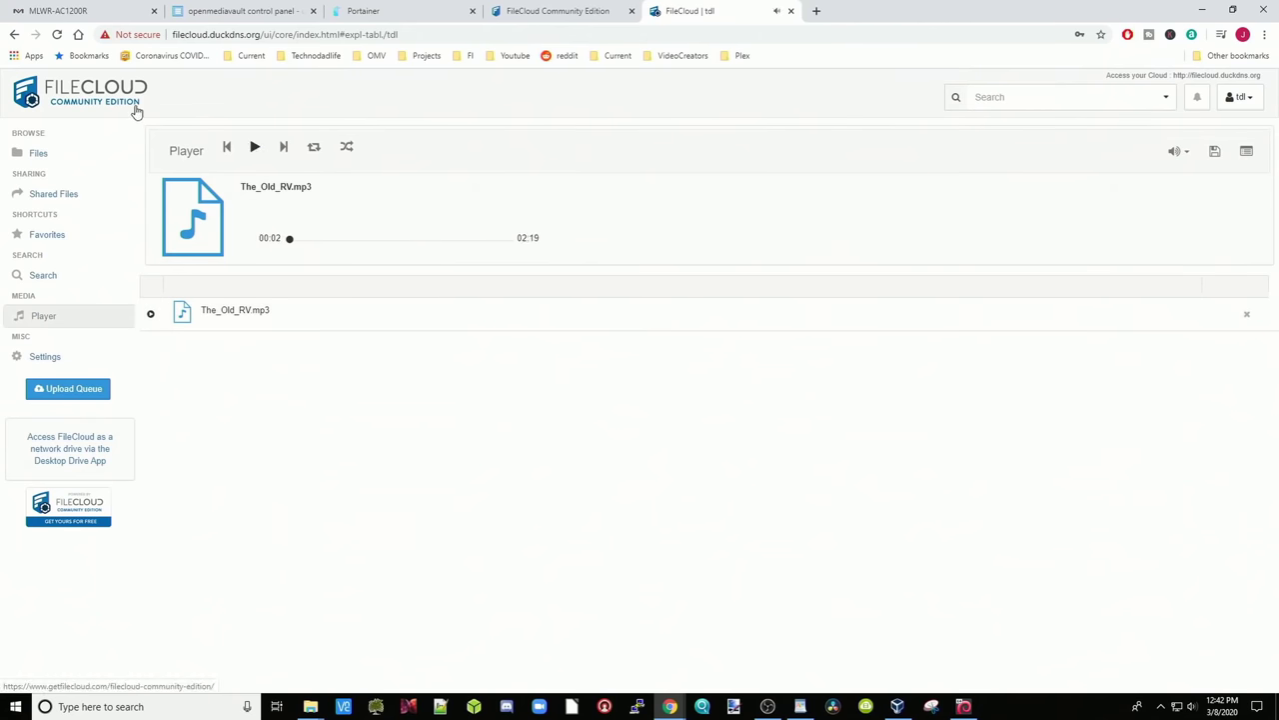
pyautogui.click(14, 34)
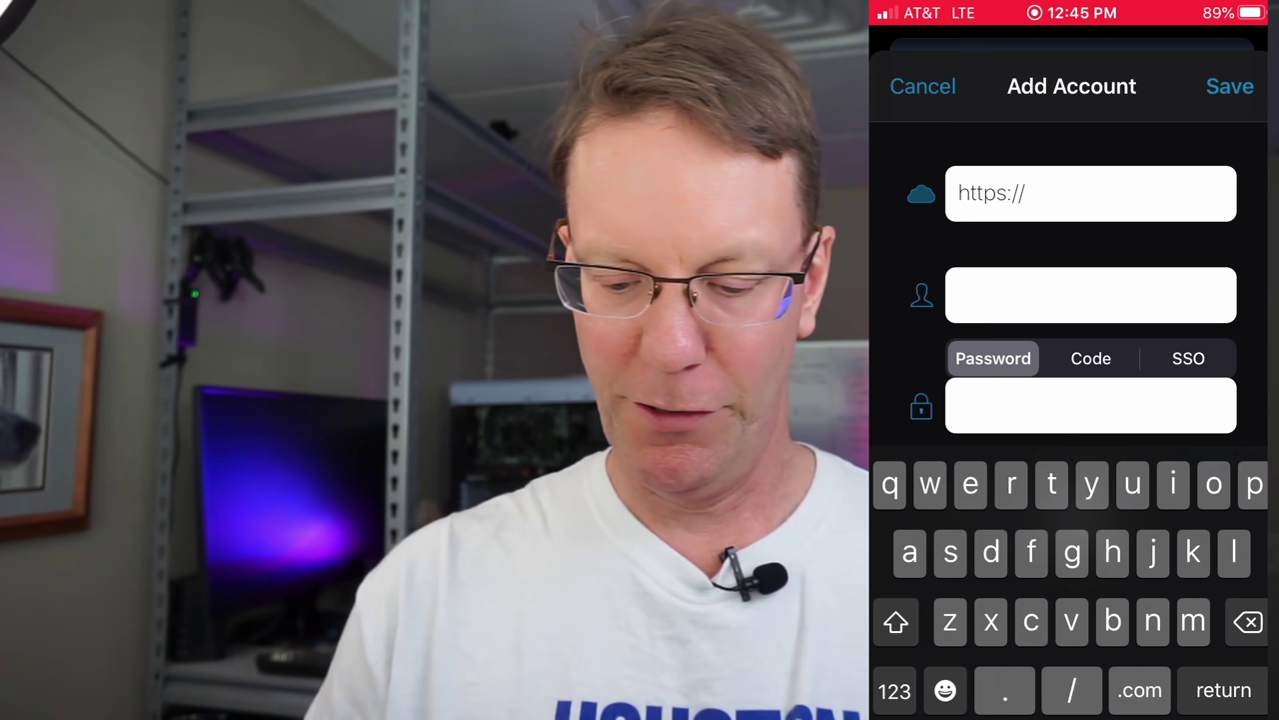
pyautogui.press('BackSpace')
pyautogui.press('BackSpace')
pyautogui.press('BackSpace')
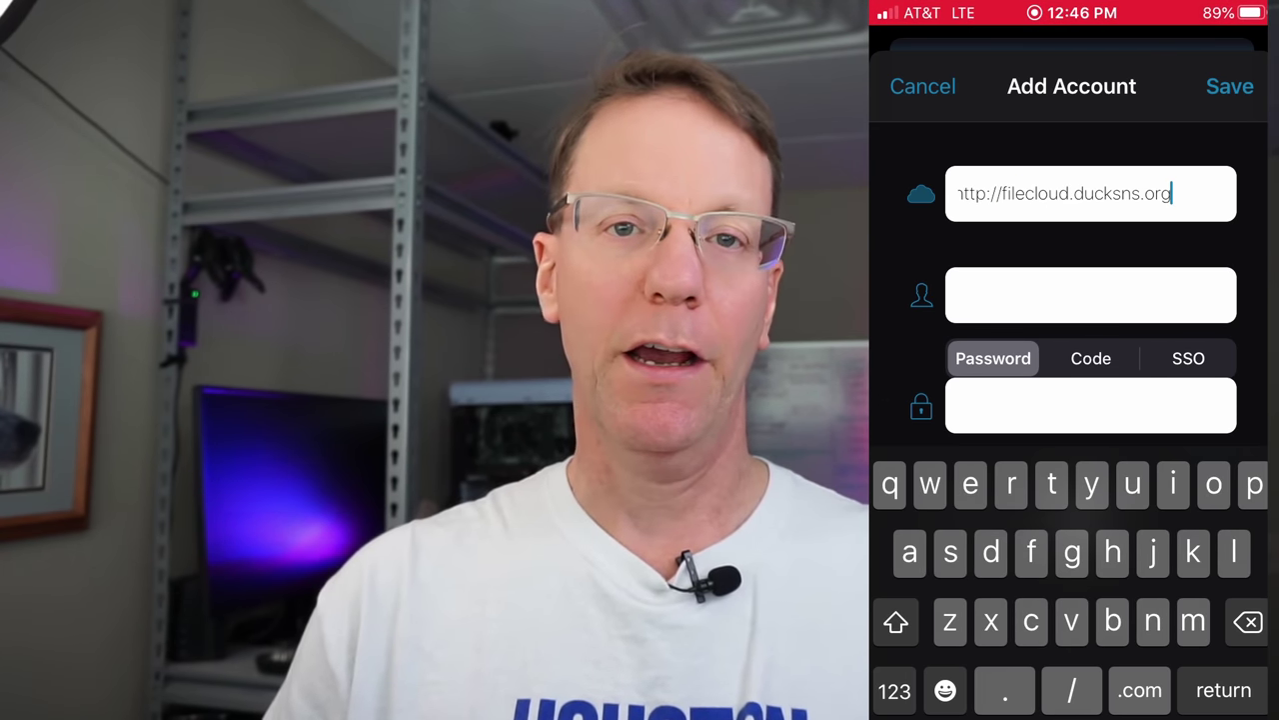
pyautogui.click(1091, 295)
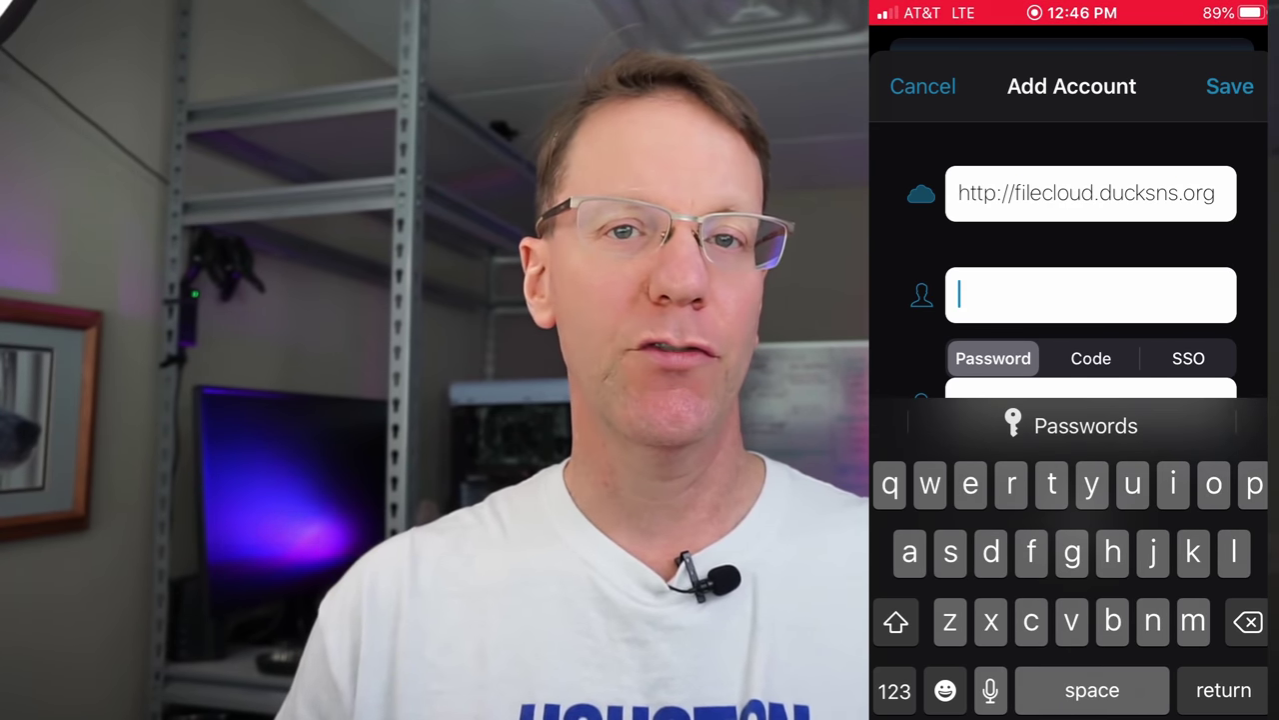